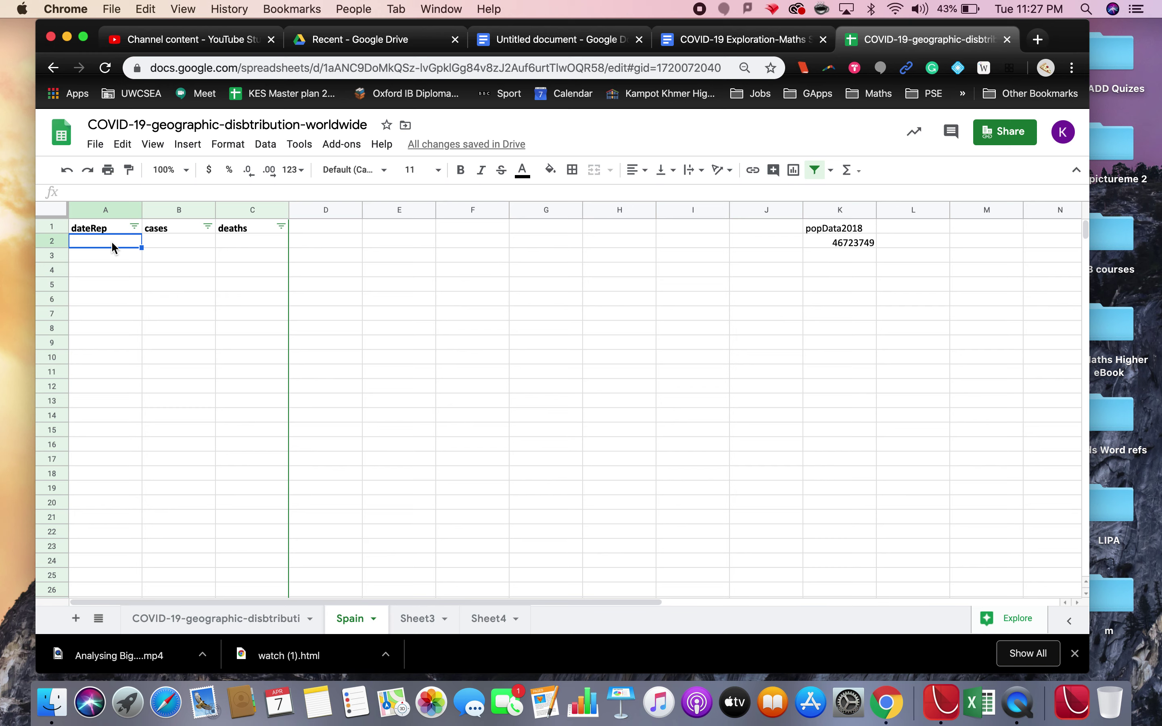
# - Insert a combo chart of cases by date on the Spain sheet from the dateRep and cases data in A1:B67
pyautogui.click(356, 270)
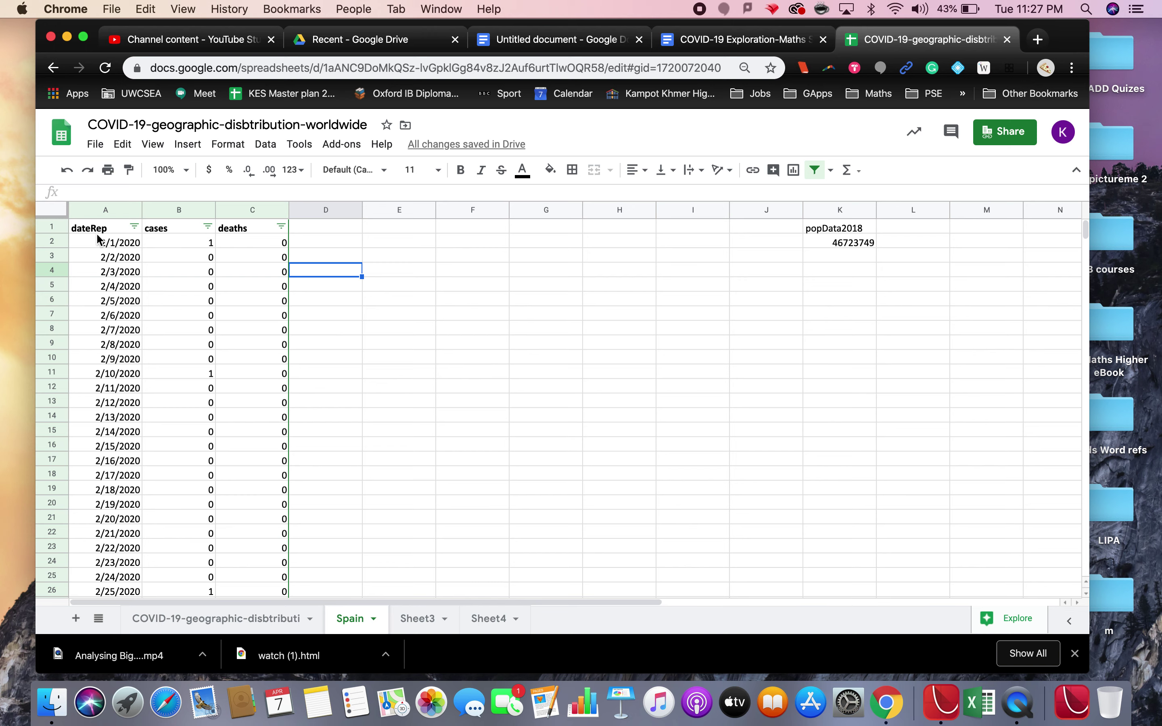
pyautogui.scroll(-8, 131, 342)
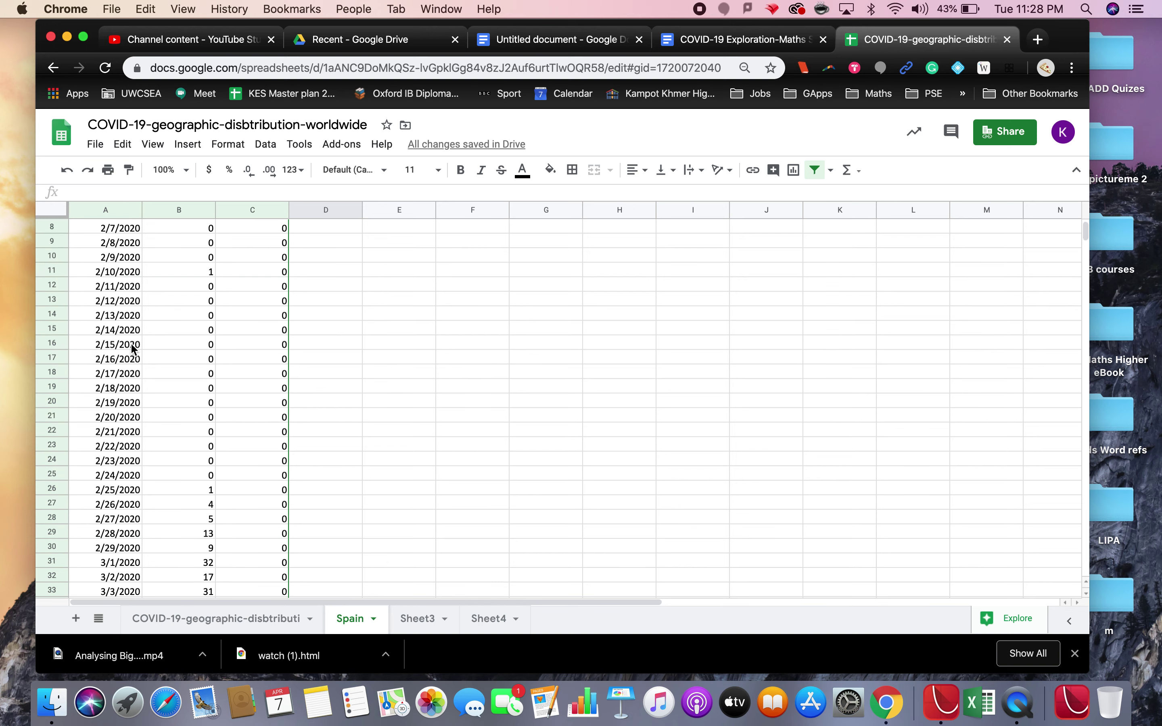
pyautogui.scroll(-2, 131, 343)
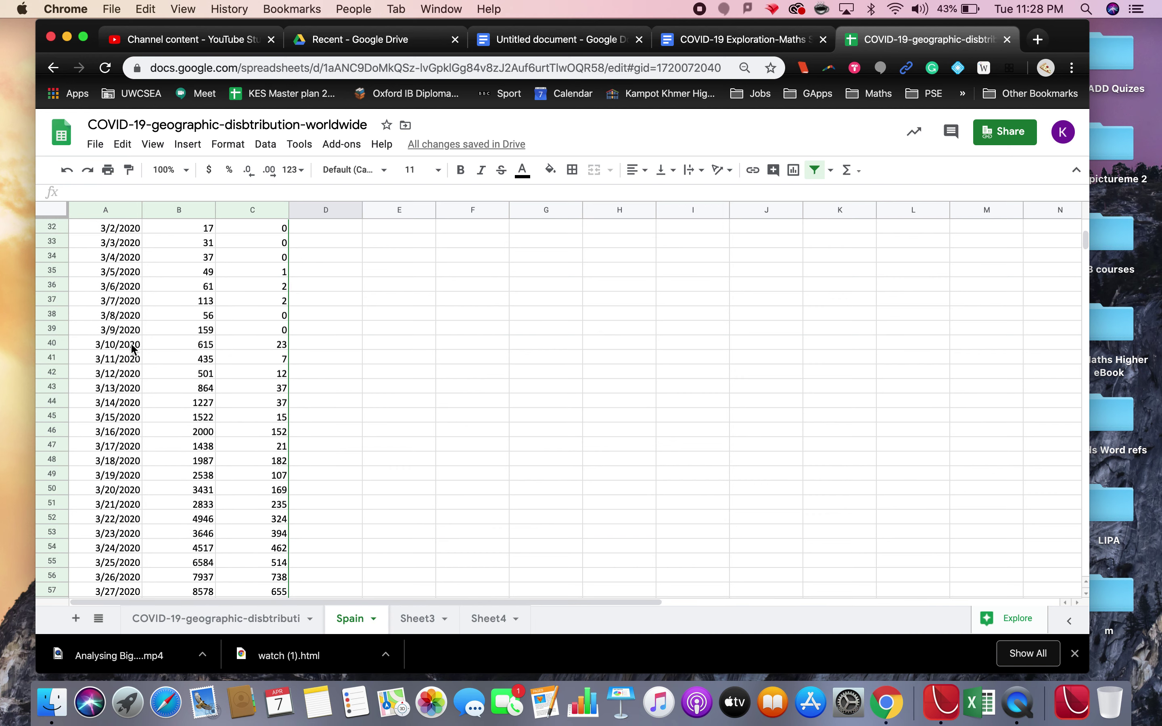
pyautogui.scroll(10, 131, 343)
pyautogui.scroll(-3, 131, 343)
pyautogui.scroll(4, 130, 343)
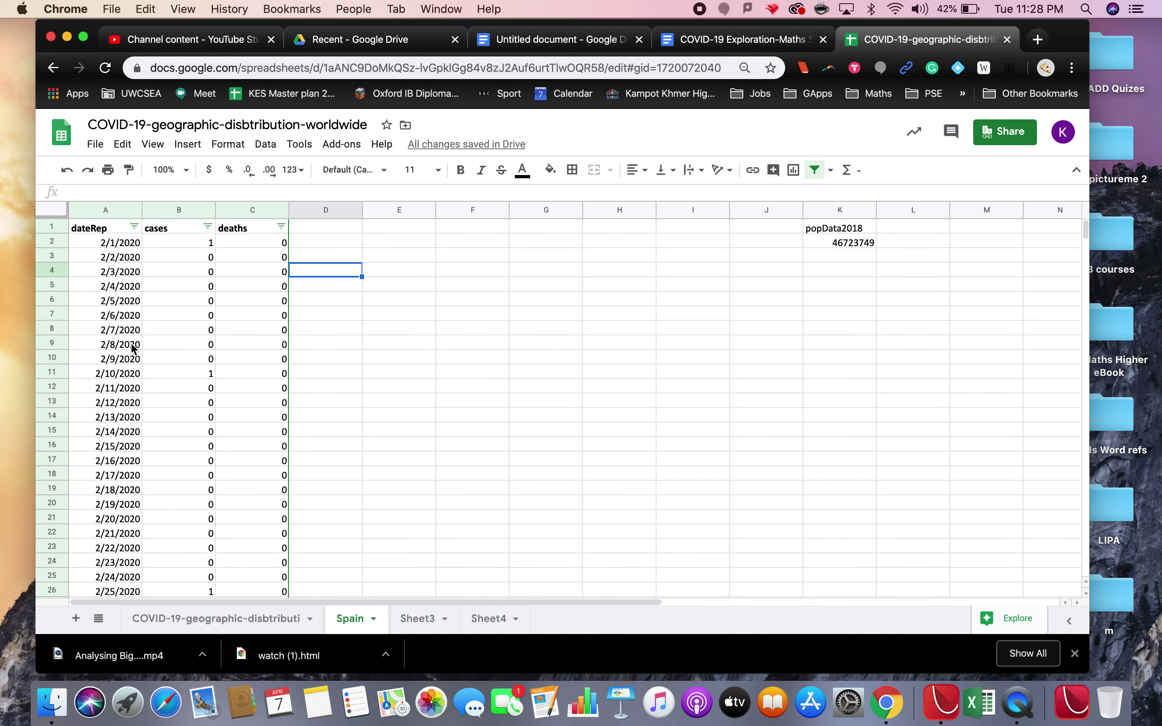
pyautogui.moveTo(94, 230); pyautogui.dragTo(182, 516)
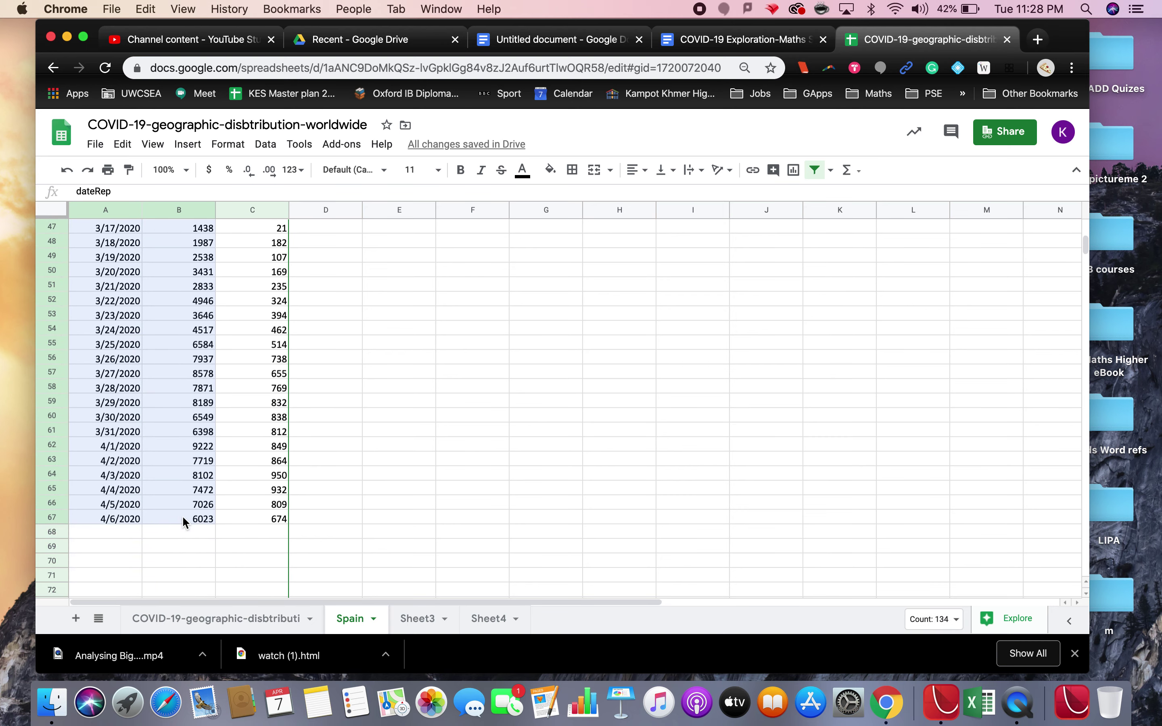
pyautogui.click(188, 144)
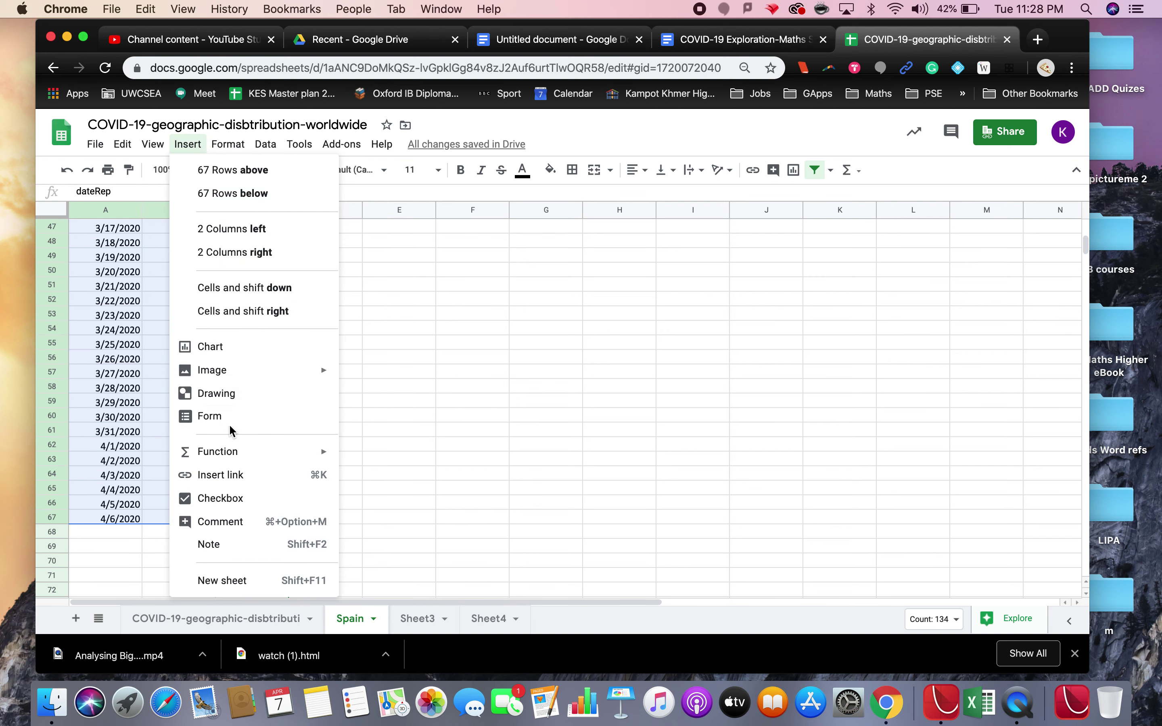
pyautogui.click(223, 347)
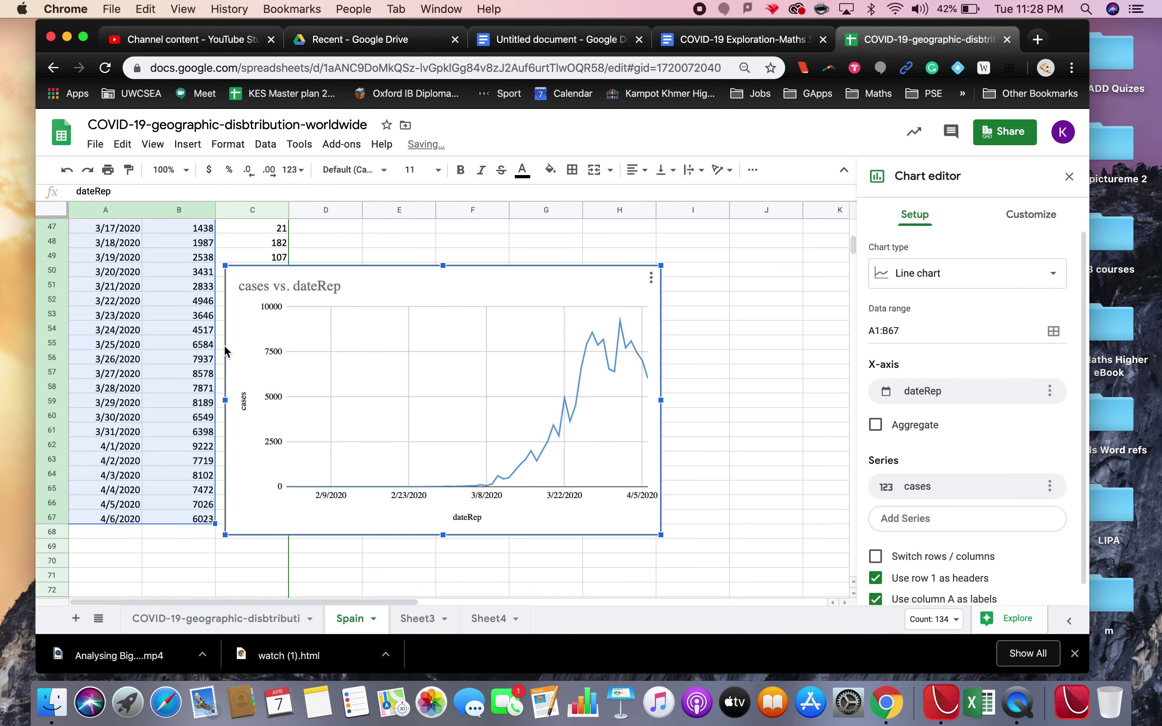
pyautogui.click(948, 275)
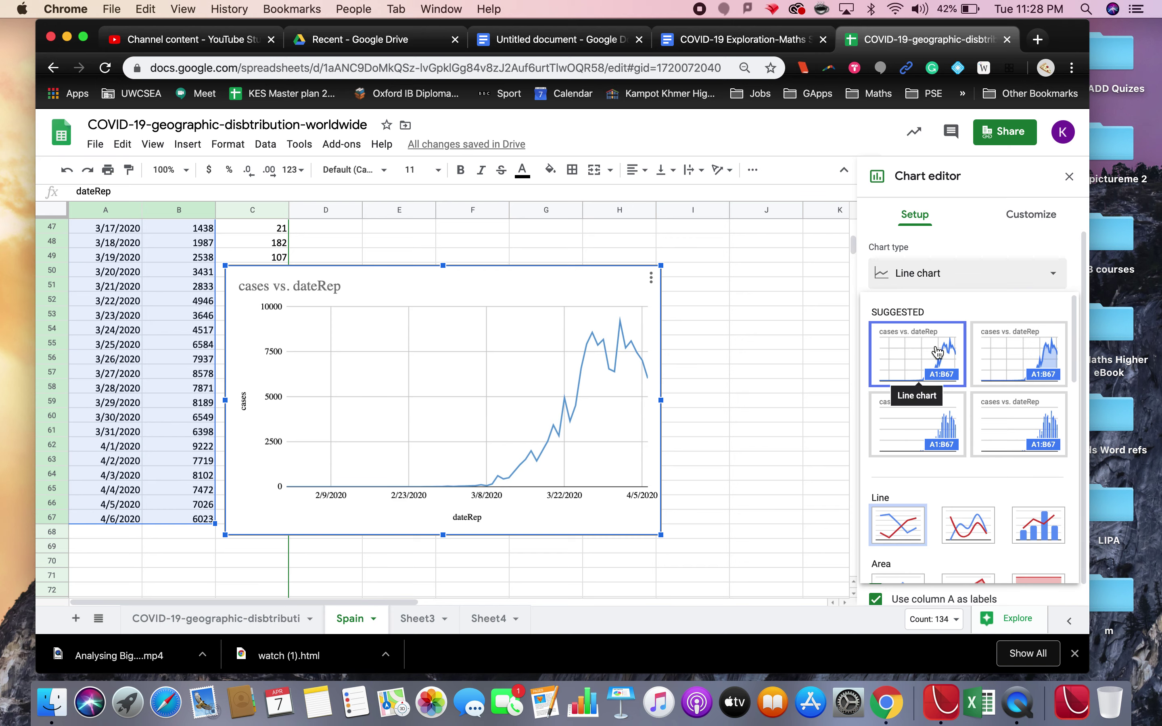
pyautogui.click(935, 426)
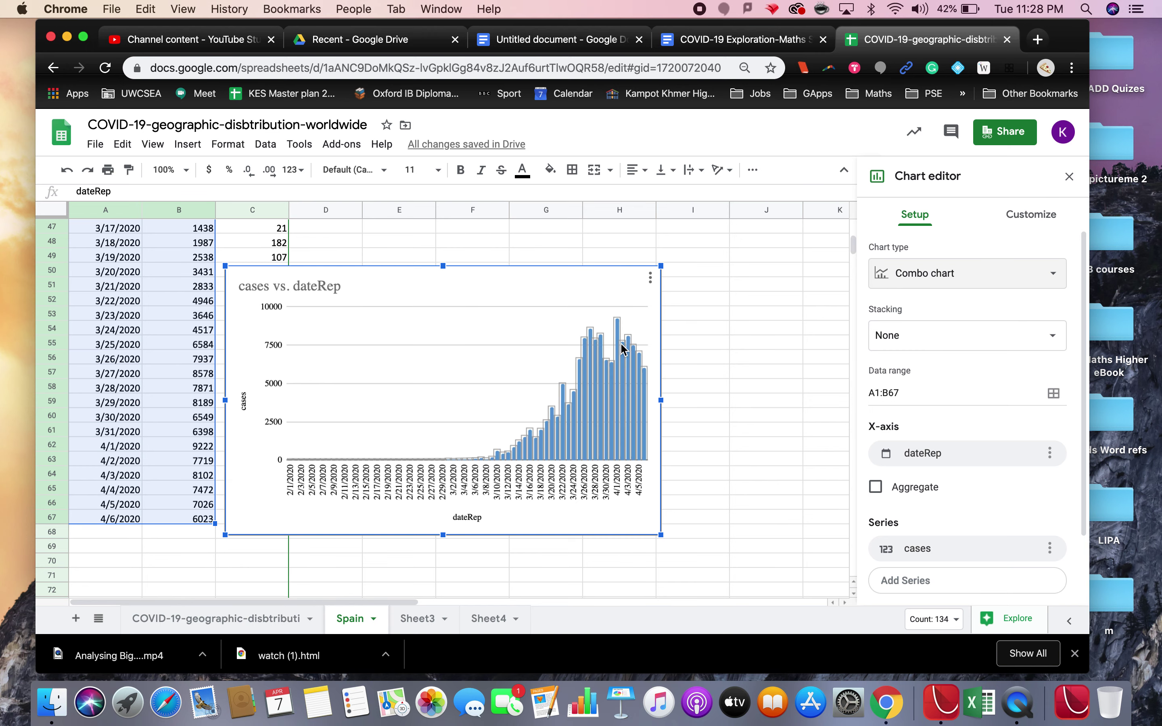
# - Move the cases chart up beside the data, across columns E to J with its upper edge near row 25
pyautogui.scroll(10, 550, 270)
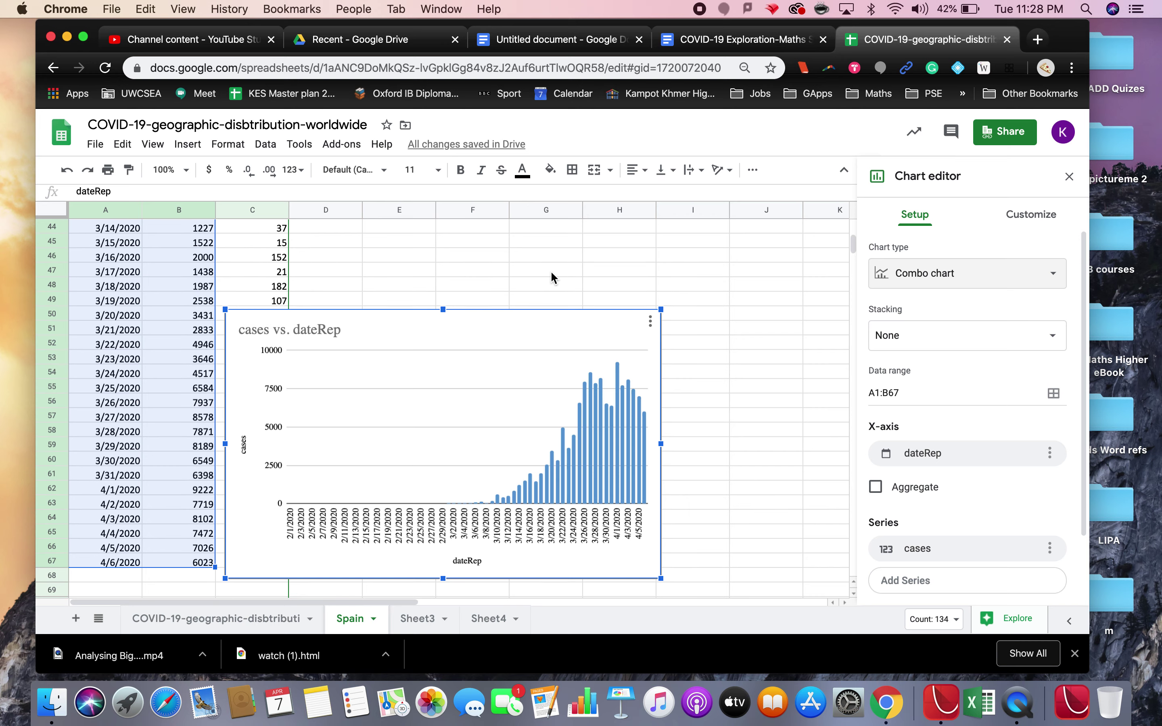
pyautogui.moveTo(499, 588); pyautogui.dragTo(676, 217)
pyautogui.moveTo(645, 282); pyautogui.dragTo(602, 237)
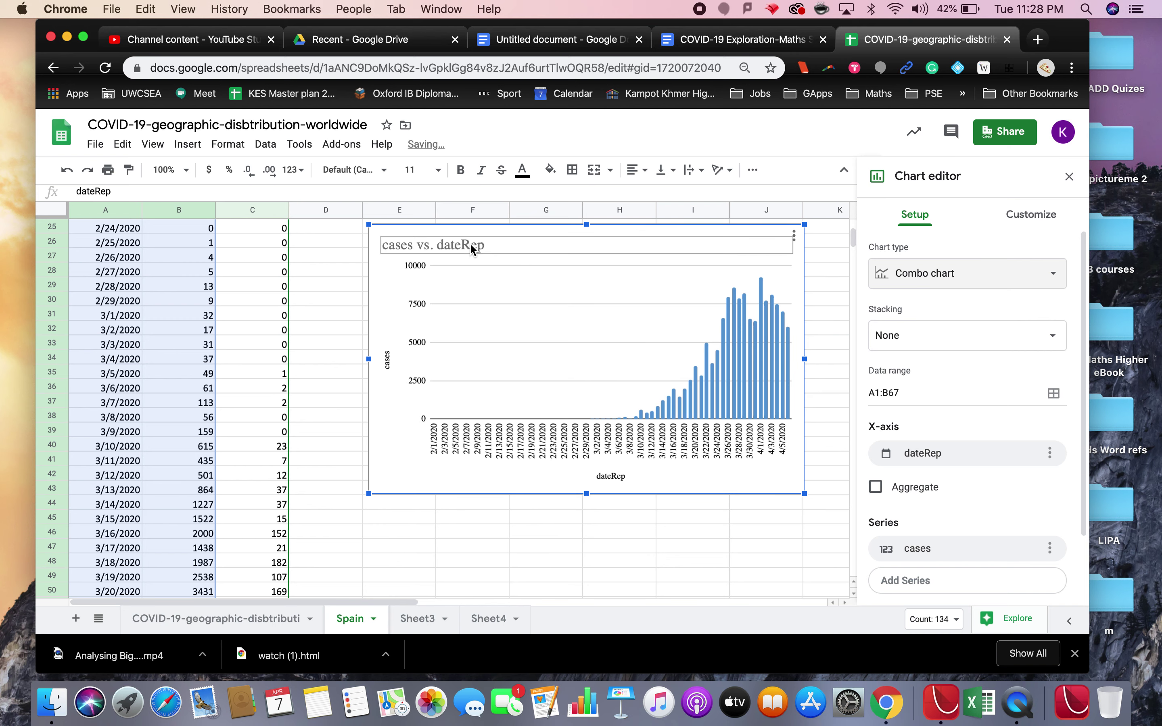
# - Set the cases chart's title to "Number of Daily COVID-19 Cases Reported in Spain from"
pyautogui.doubleClick(480, 244)
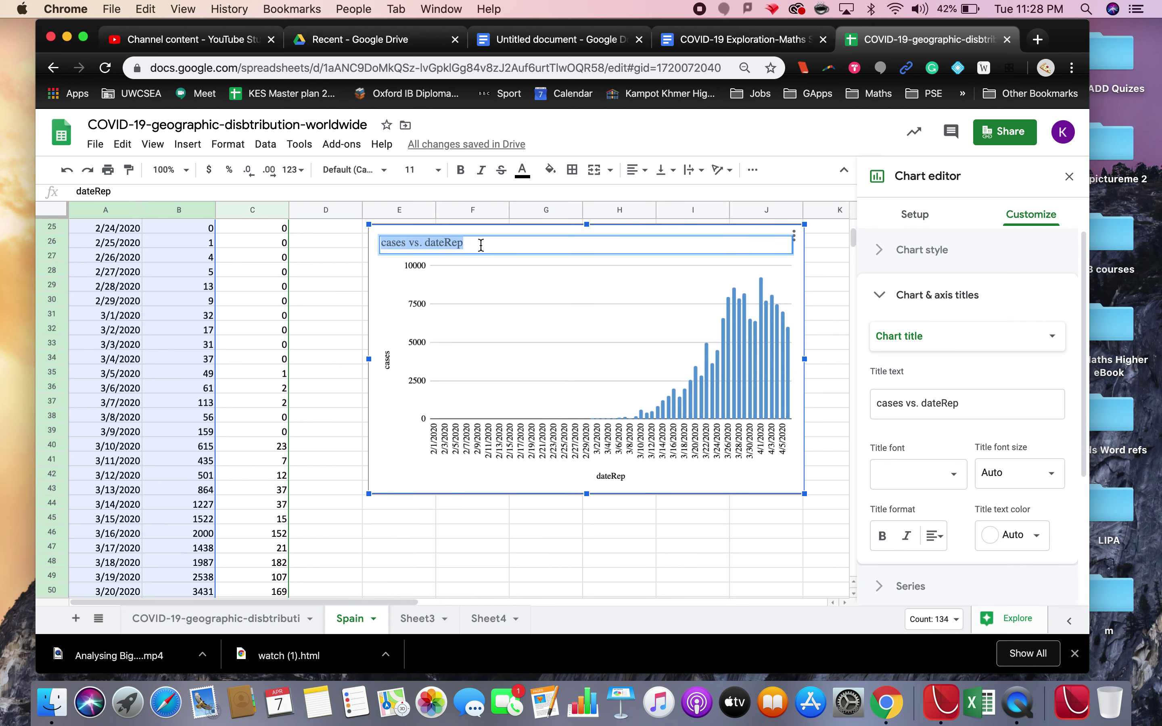
pyautogui.write('Nu')
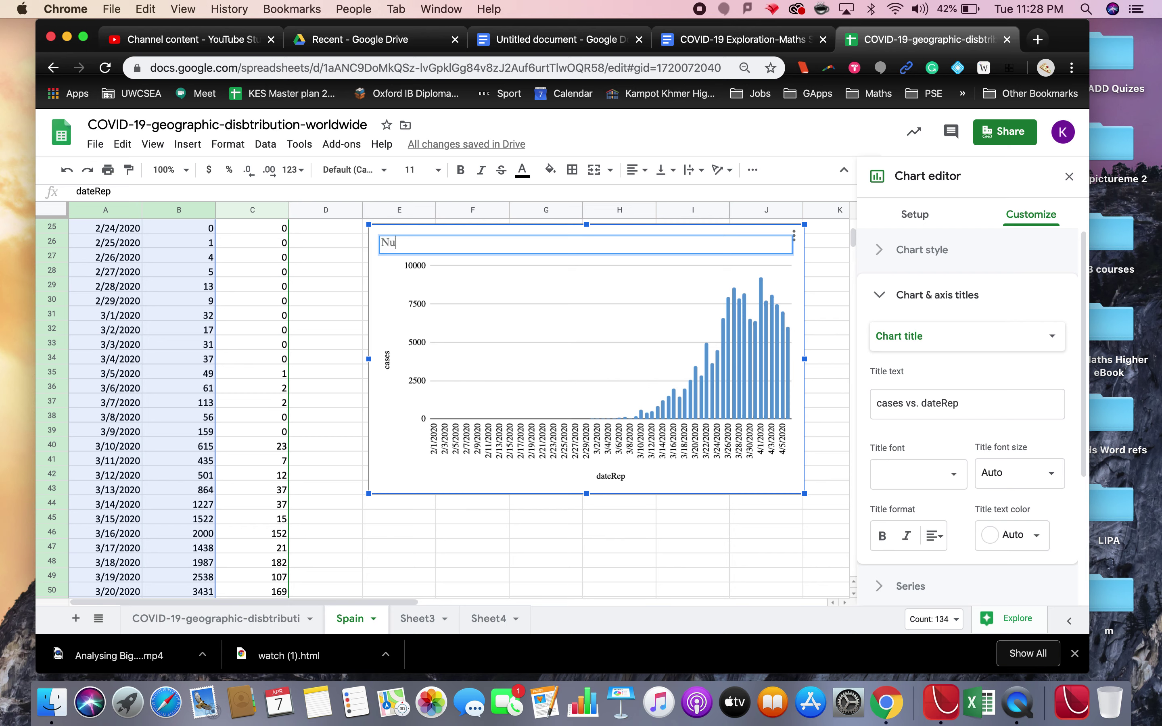
pyautogui.write('mber of Daily COVID-19 Ca')
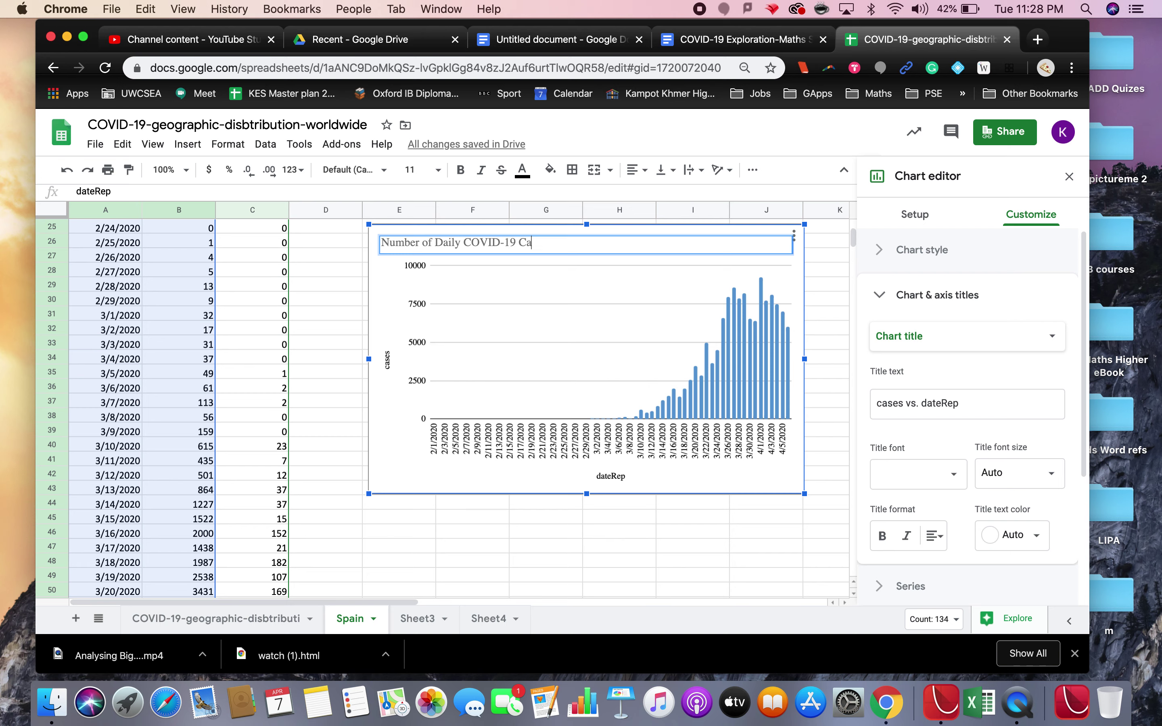
pyautogui.write('ses Reported in SPain from')
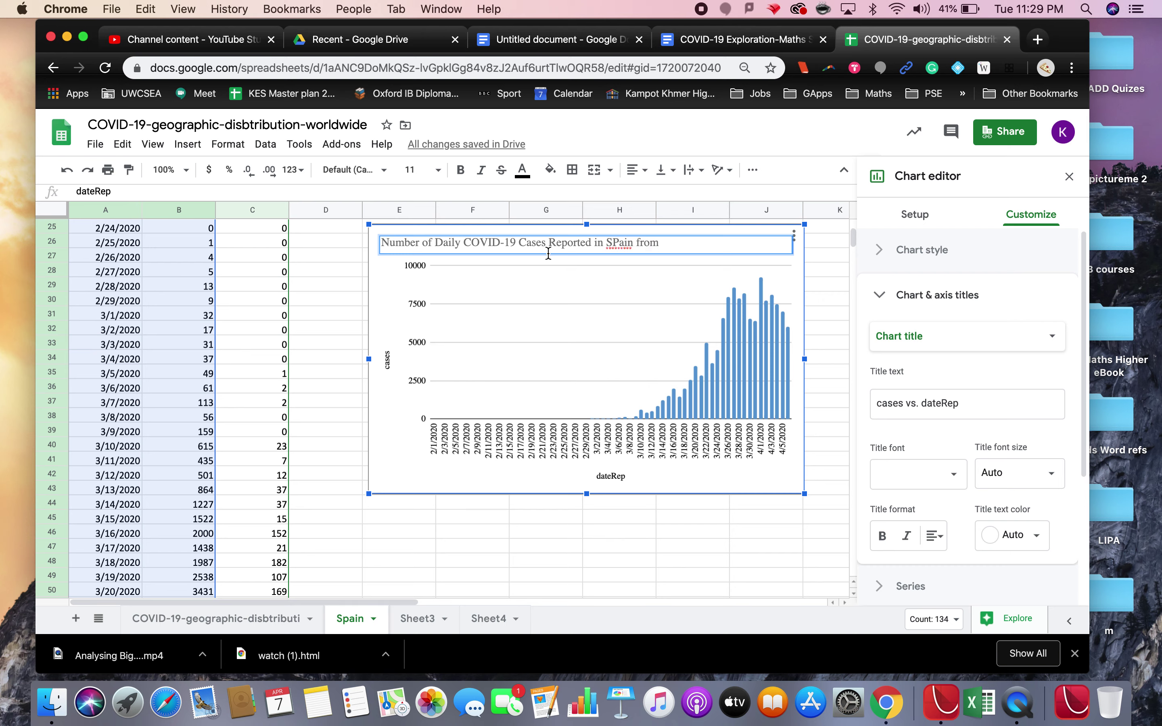
pyautogui.click(619, 242)
pyautogui.press('BackSpace')
pyautogui.write('p')
pyautogui.scroll(3, 263, 316)
pyautogui.scroll(5, 263, 316)
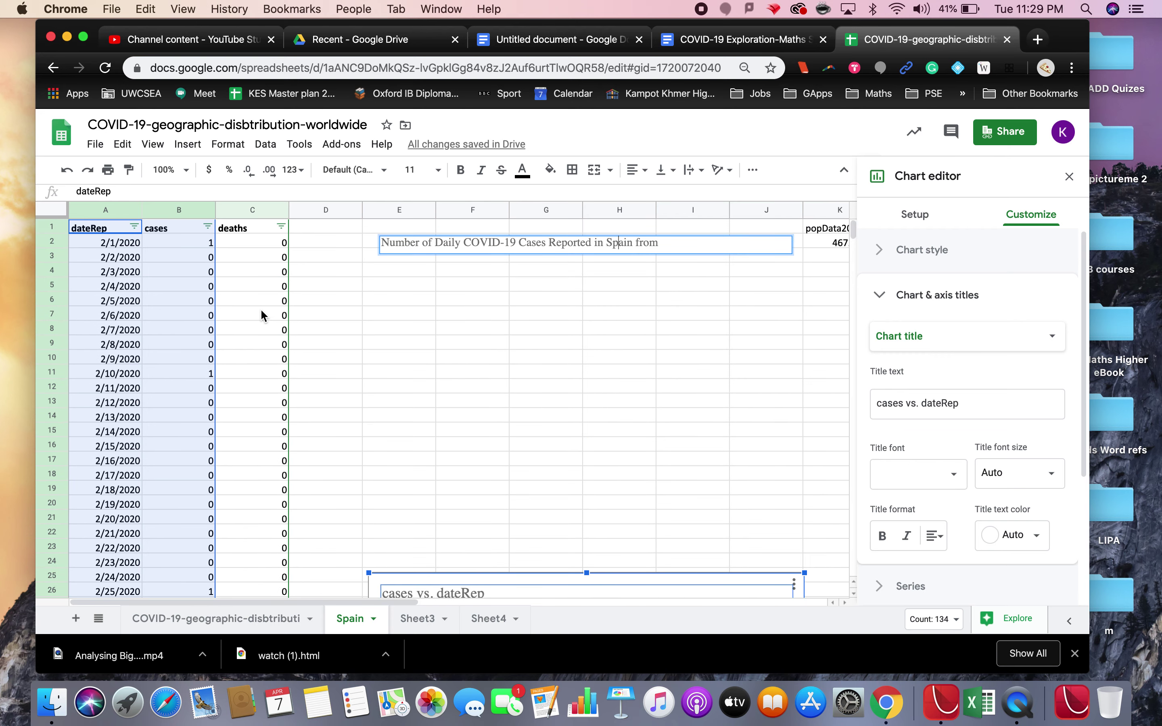
pyautogui.scroll(-8, 263, 315)
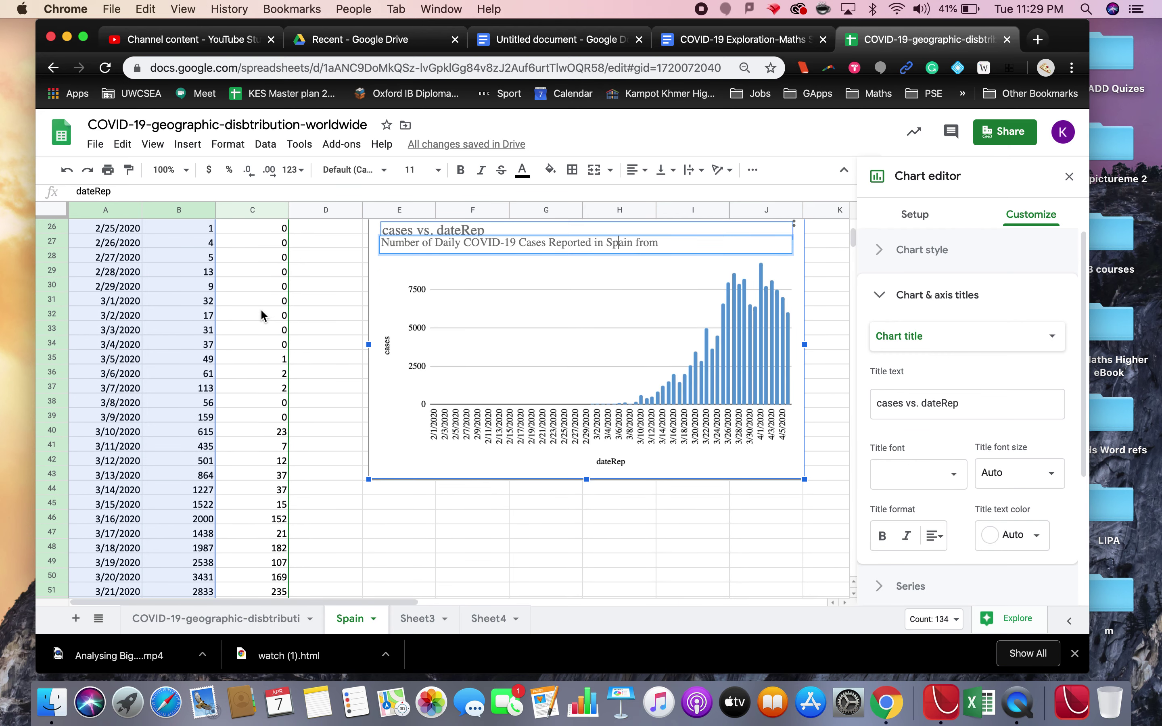
pyautogui.press('Return')
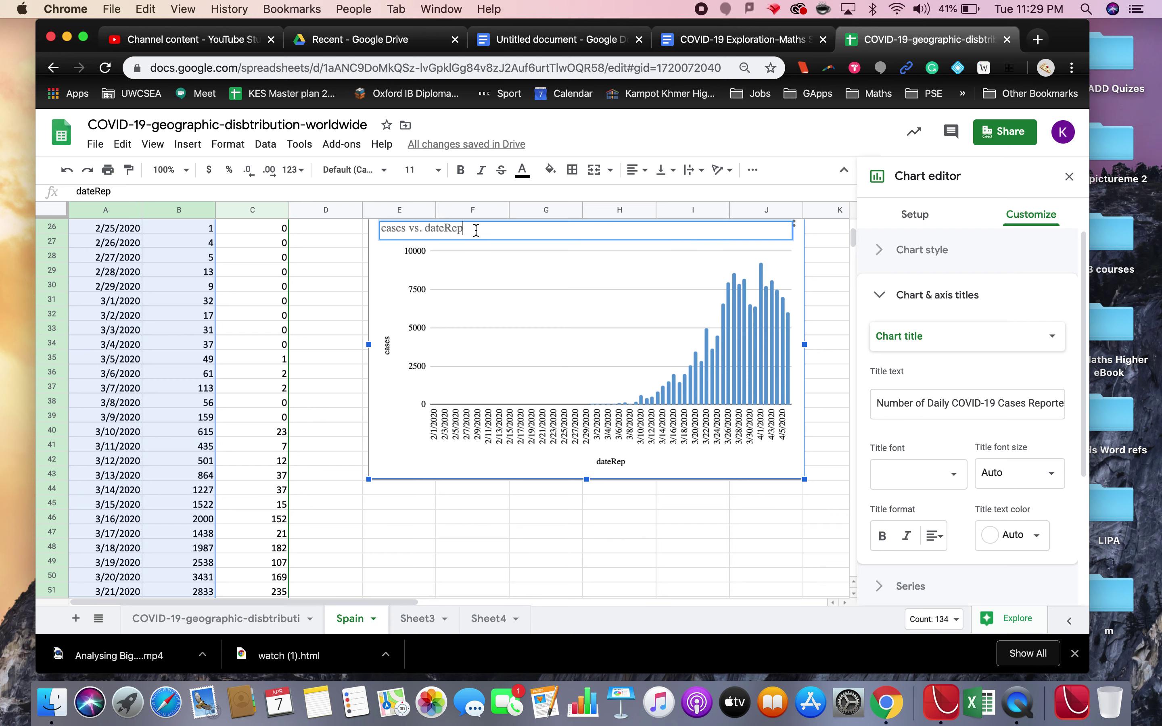
# - Replace the chart title with "Number of COVID-19 Cases reported in Spain from 1 Feb 2020 to 6 April 2020"
pyautogui.moveTo(478, 231); pyautogui.dragTo(377, 232)
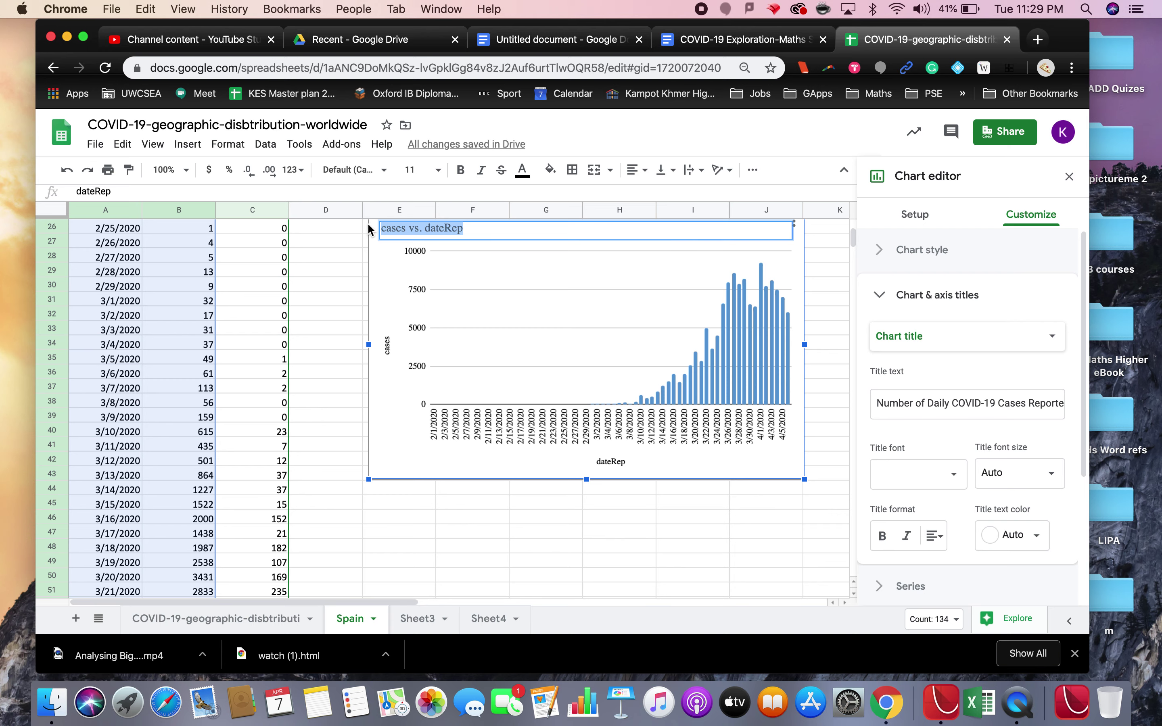
pyautogui.write('Number of COVID-19')
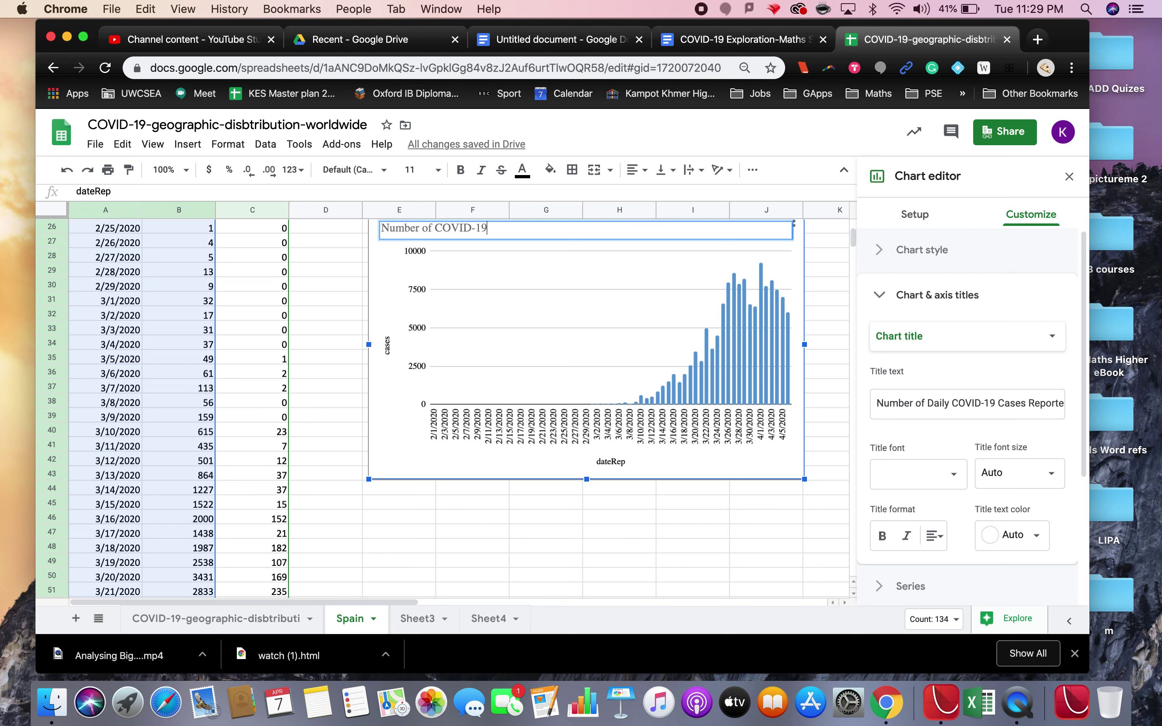
pyautogui.write(' Cases reported in Spain from')
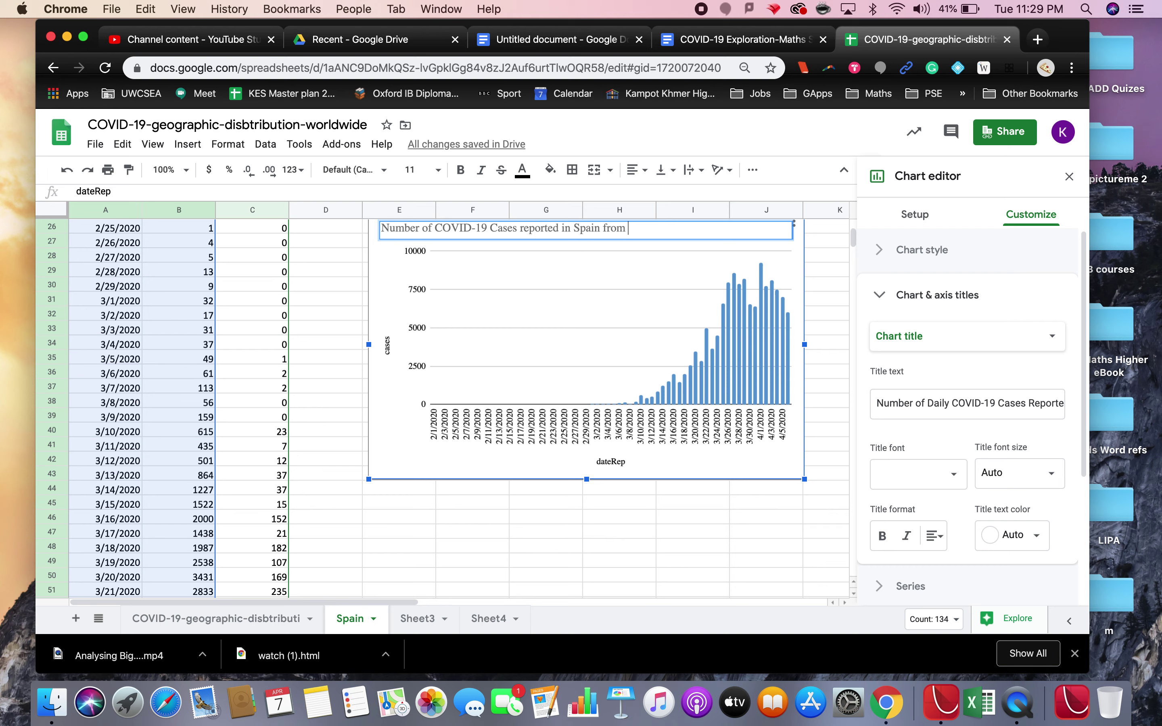
pyautogui.write(' 1 Feb 2020 to 6 April 2020')
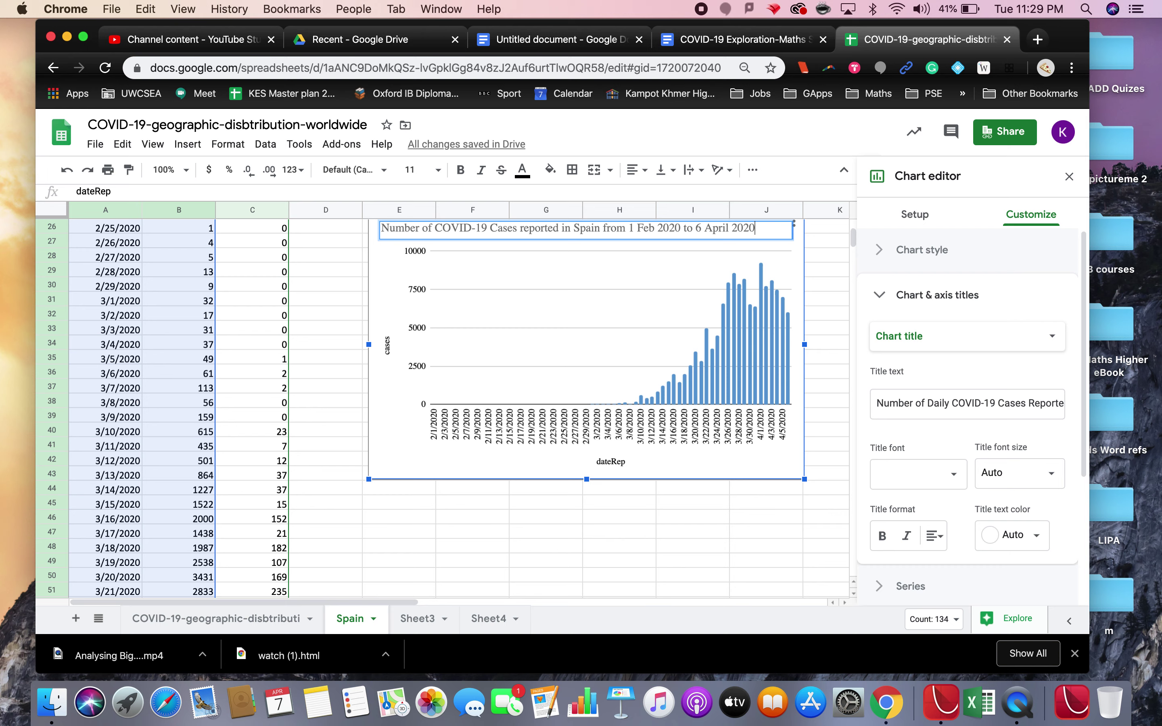
pyautogui.press('Return')
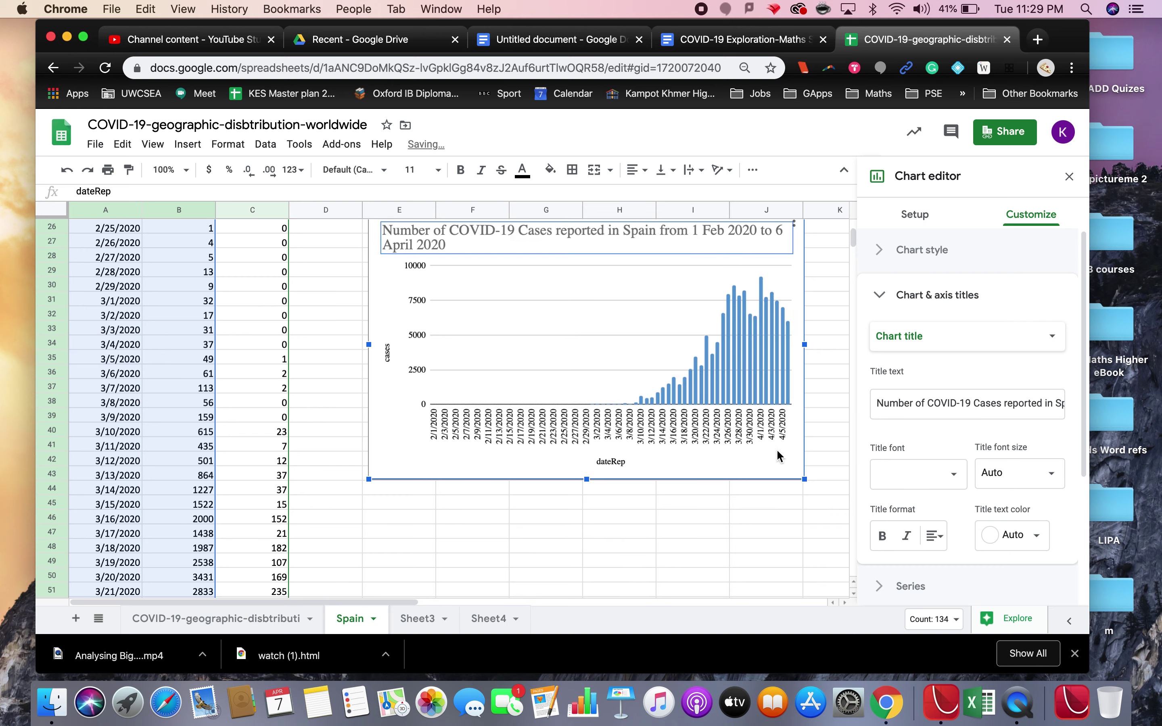
# - Shift the cases chart slightly so it spans columns E to J from about row 26 to row 44
pyautogui.moveTo(777, 459); pyautogui.dragTo(780, 499)
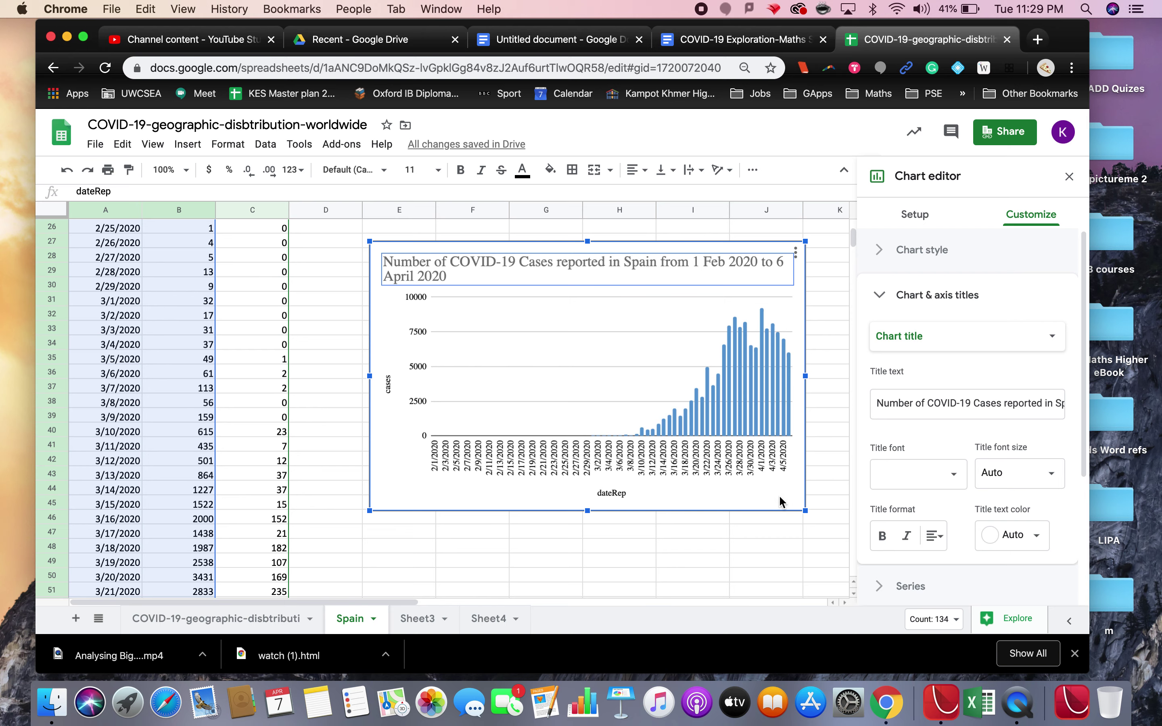
pyautogui.moveTo(779, 502); pyautogui.dragTo(783, 480)
pyautogui.scroll(1, 324, 428)
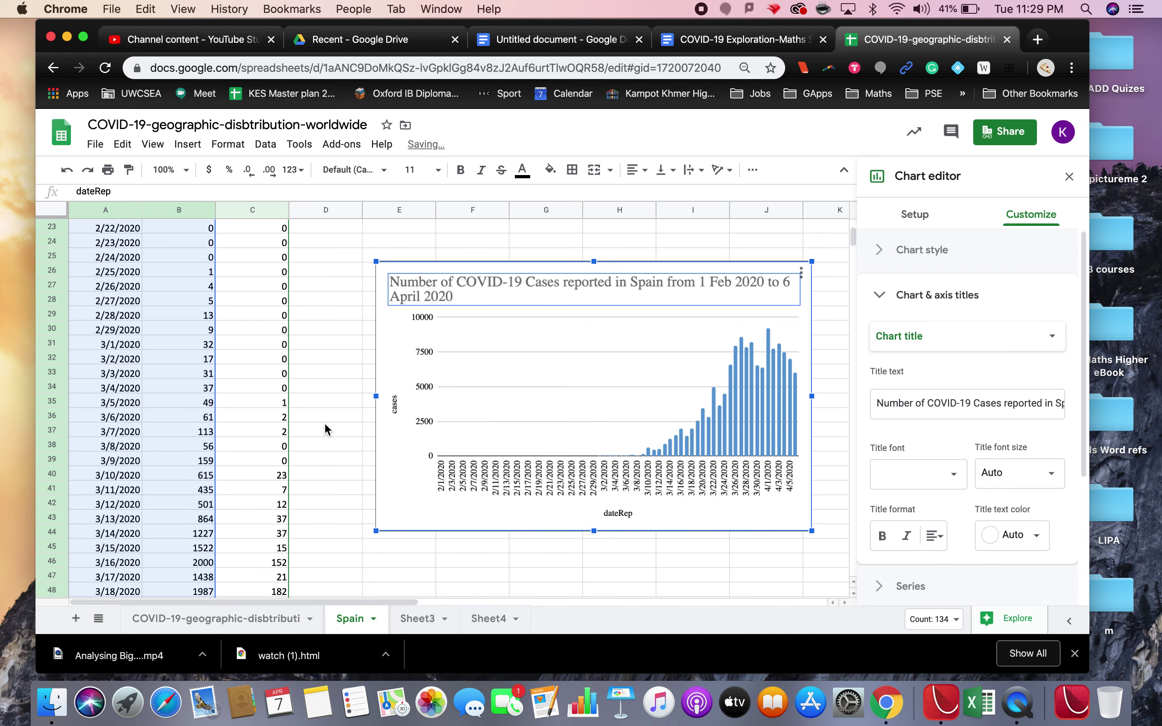
# - Copy the whole deaths column into column G
pyautogui.scroll(7, 325, 425)
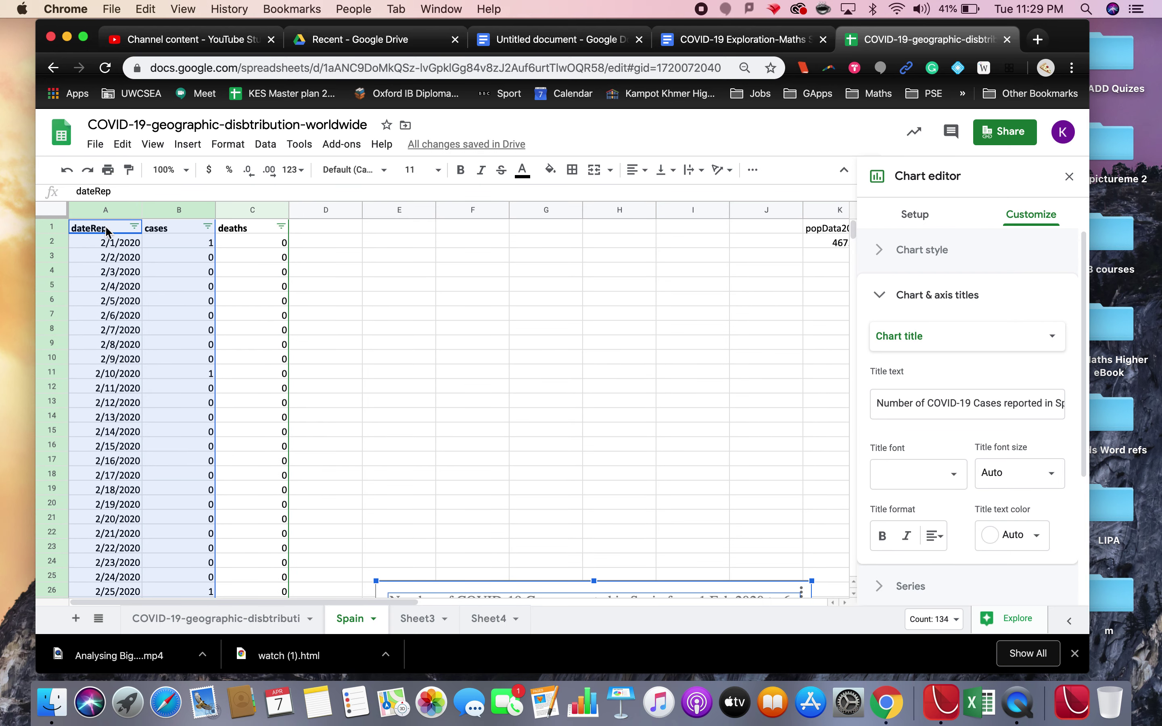
pyautogui.click(245, 210)
pyautogui.press('super+c')
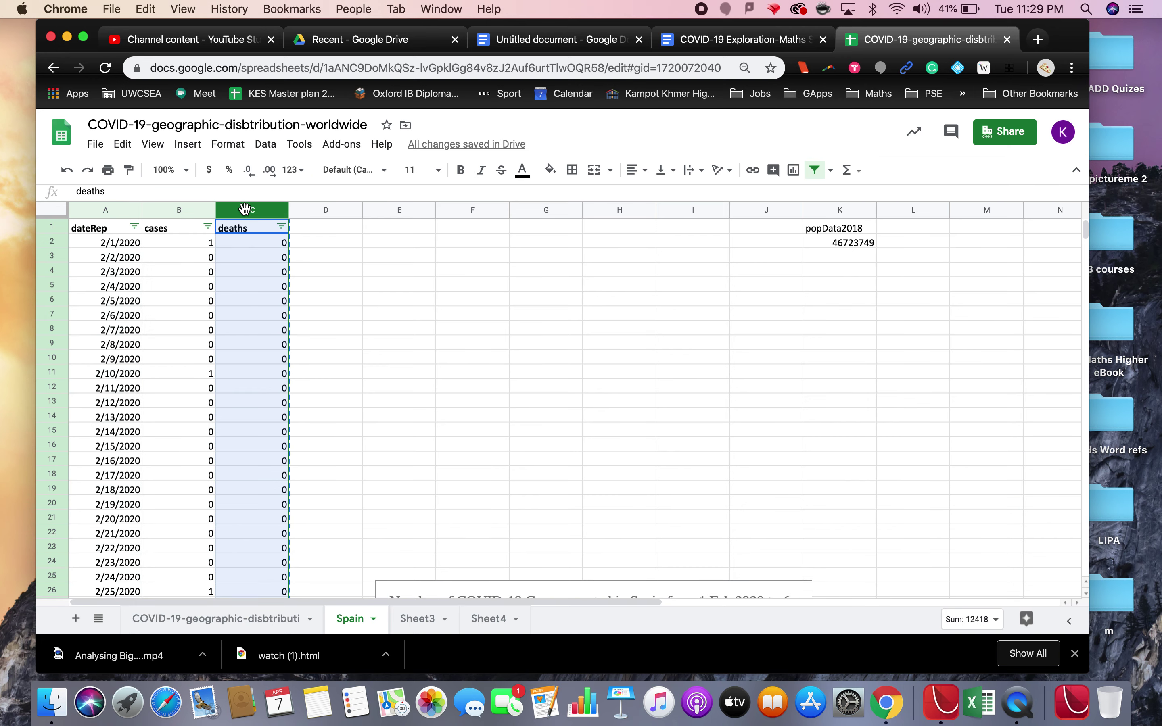
pyautogui.click(530, 210)
pyautogui.press('super+v')
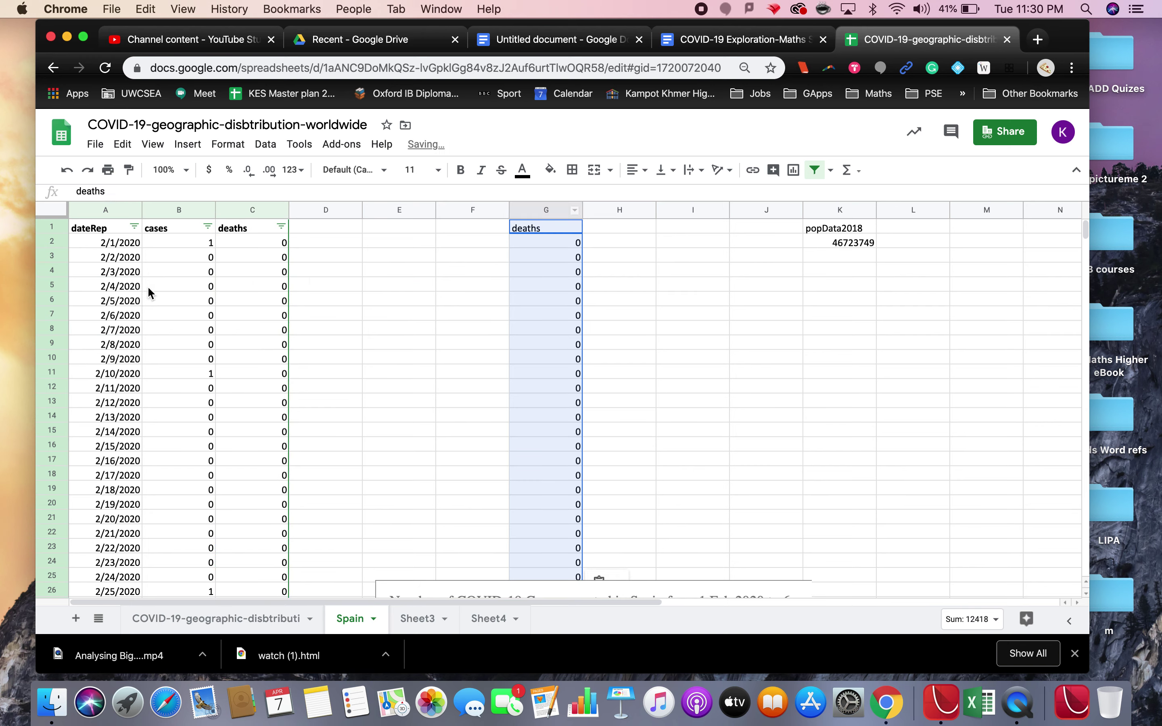
# - Copy the whole dateRep column into column F, next to the copied deaths data
pyautogui.click(106, 210)
pyautogui.press('super+c')
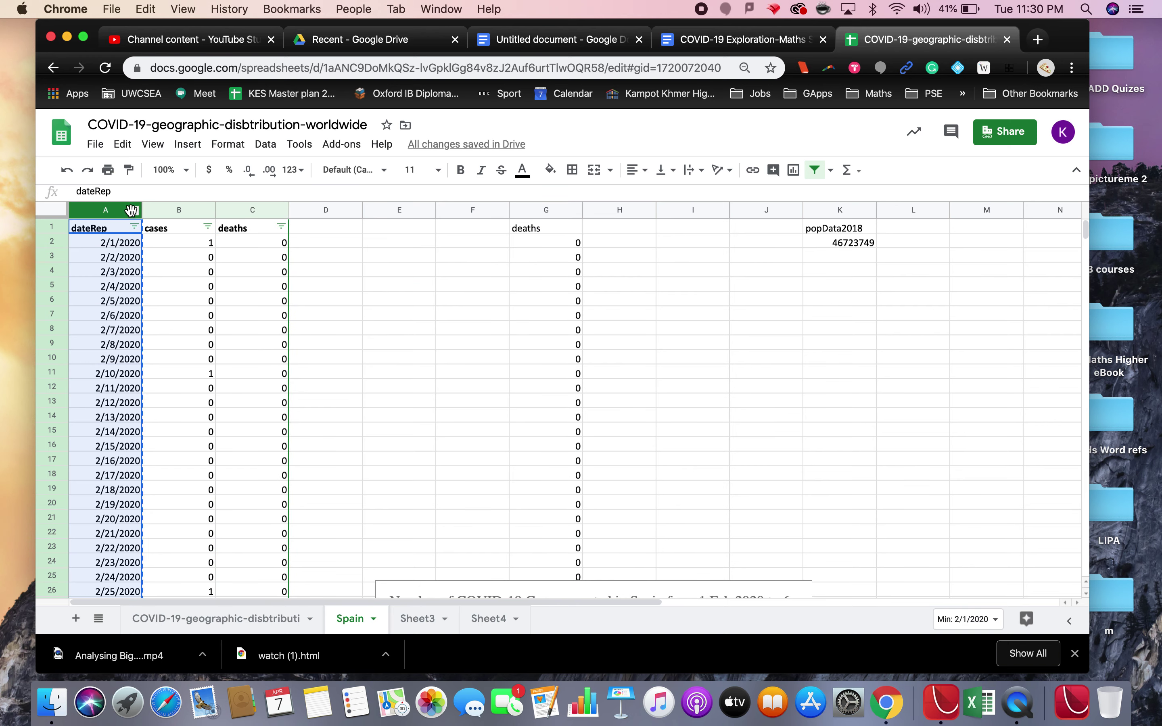
pyautogui.click(473, 211)
pyautogui.press('super+v')
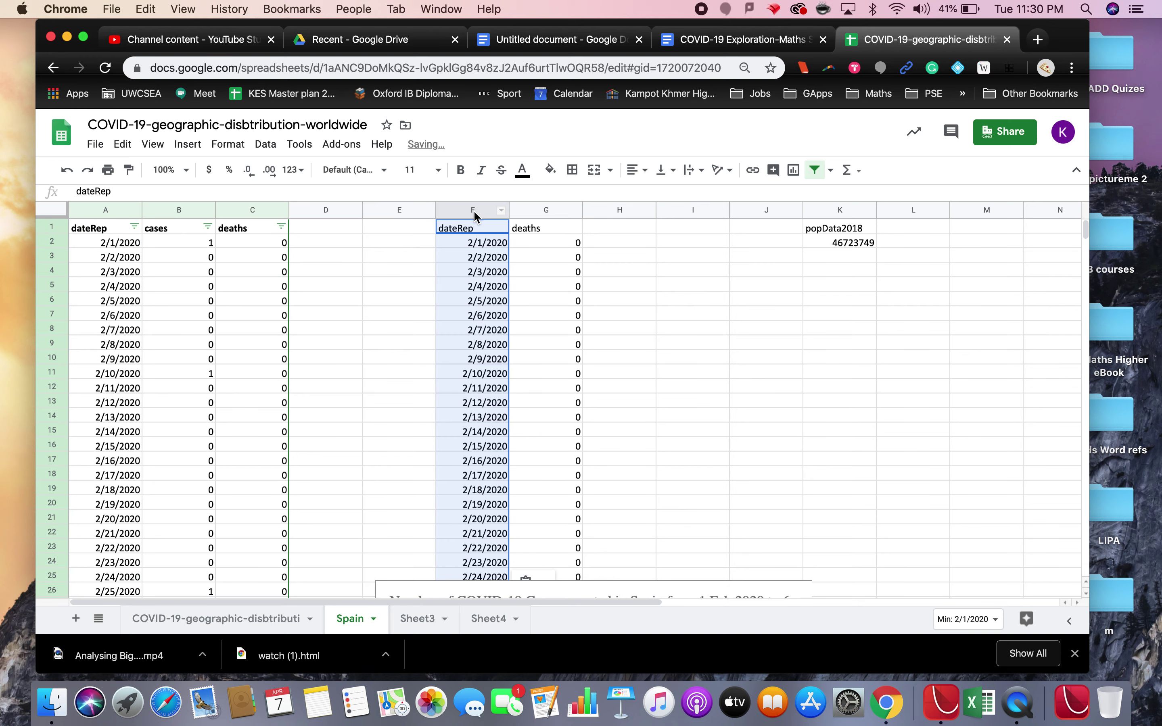
pyautogui.click(477, 227)
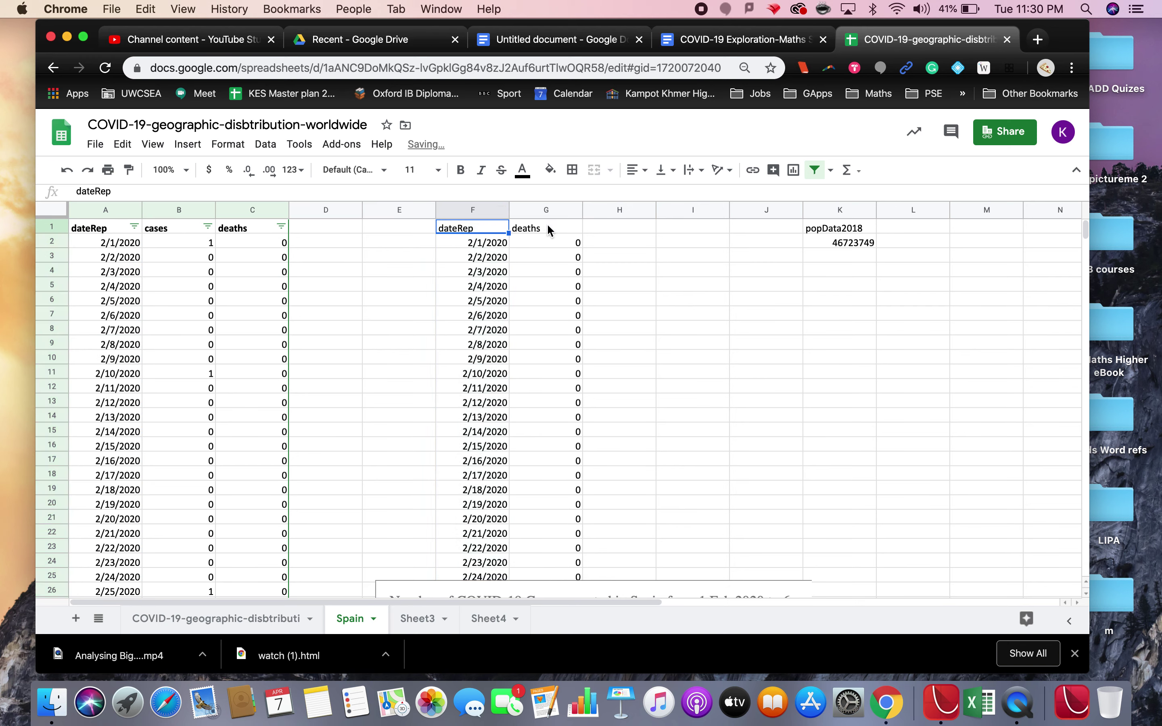
pyautogui.click(546, 226)
pyautogui.click(490, 226)
pyautogui.click(537, 228)
pyautogui.moveTo(106, 227); pyautogui.dragTo(250, 228)
pyautogui.moveTo(472, 227); pyautogui.dragTo(567, 222)
# - Insert a combo chart of deaths by date from F1:G67 and move it to columns E to J, starting near row 62
pyautogui.moveTo(483, 224); pyautogui.dragTo(537, 376)
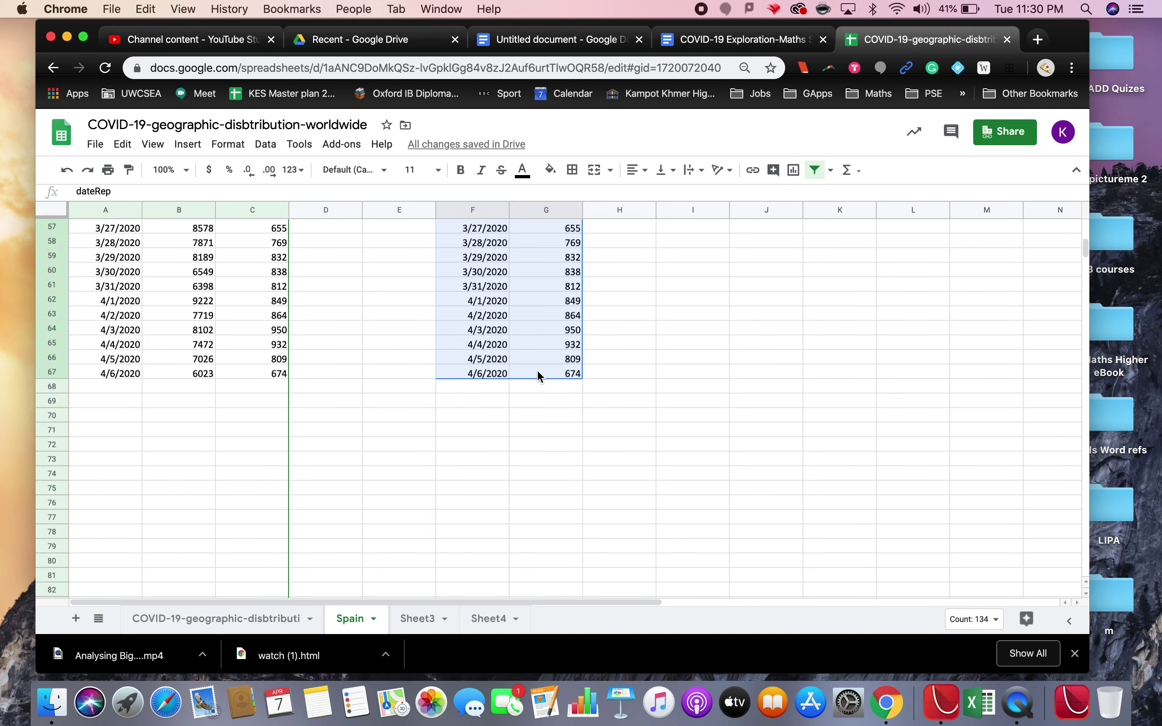
pyautogui.click(188, 144)
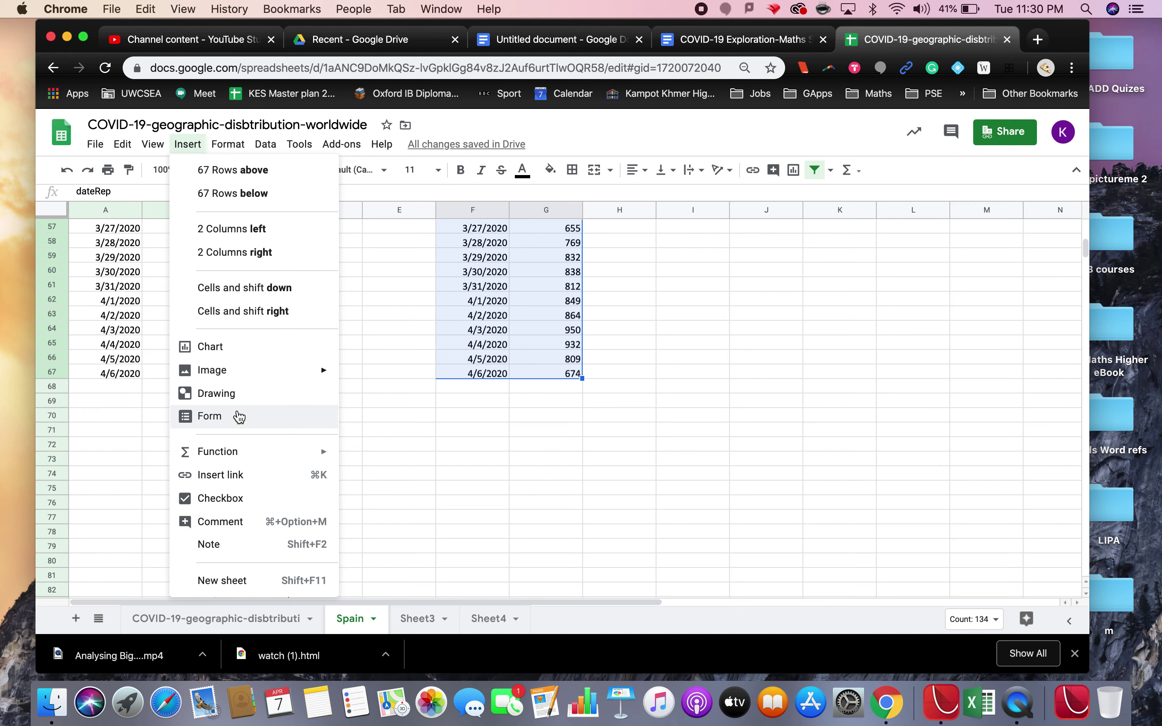
pyautogui.click(221, 348)
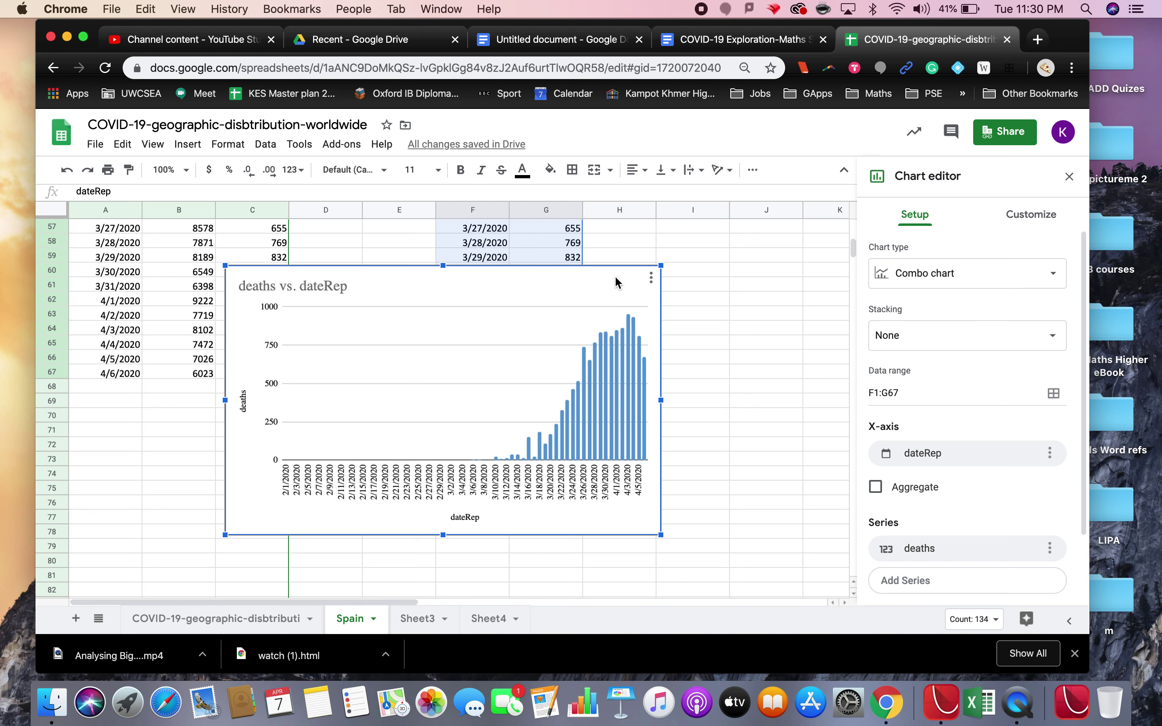
pyautogui.moveTo(615, 282); pyautogui.dragTo(788, 320)
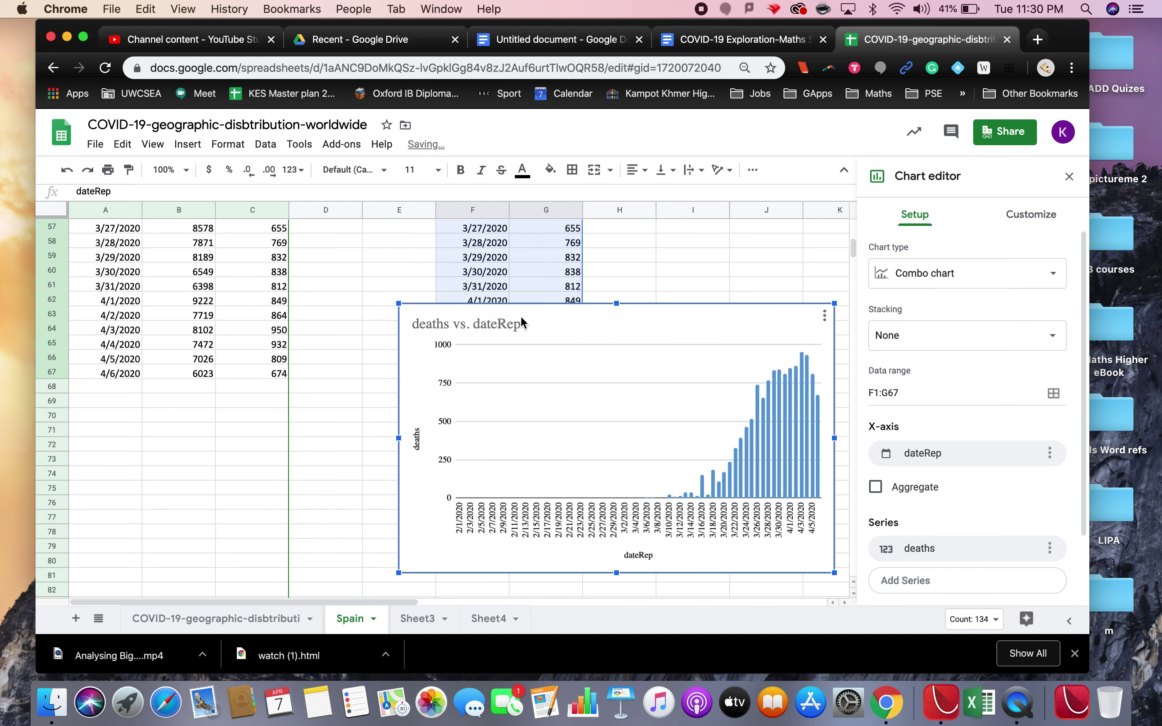
# - Title the deaths chart "# Daily Reported Deaths from COVID-19 in Spain from 1 Feb 2020 to 6 Apr 2020"
pyautogui.click(516, 325)
pyautogui.click(516, 320)
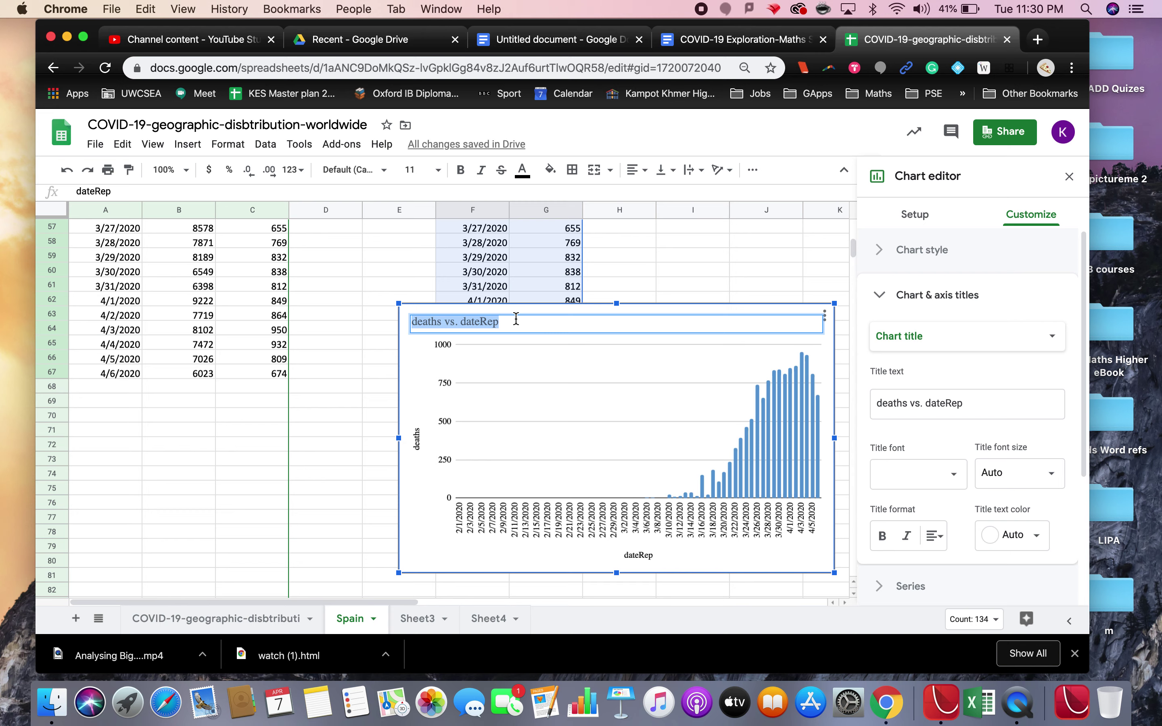
pyautogui.write('# Daily')
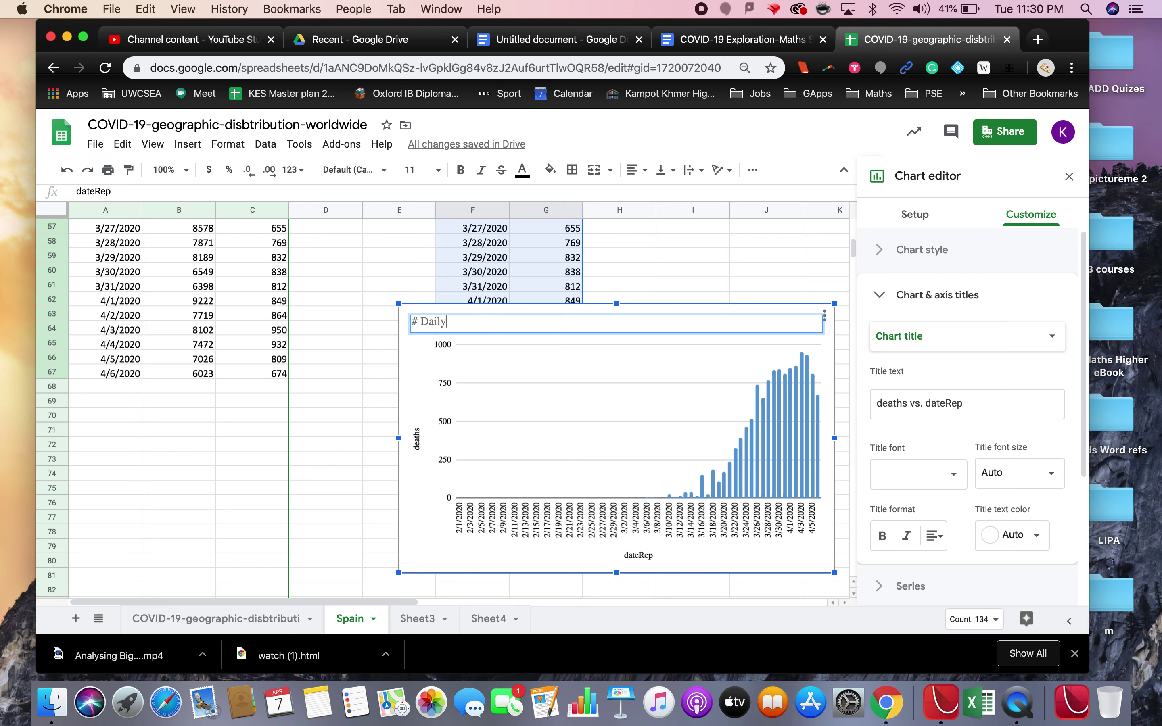
pyautogui.write(' Reported Deaths from COVID-19')
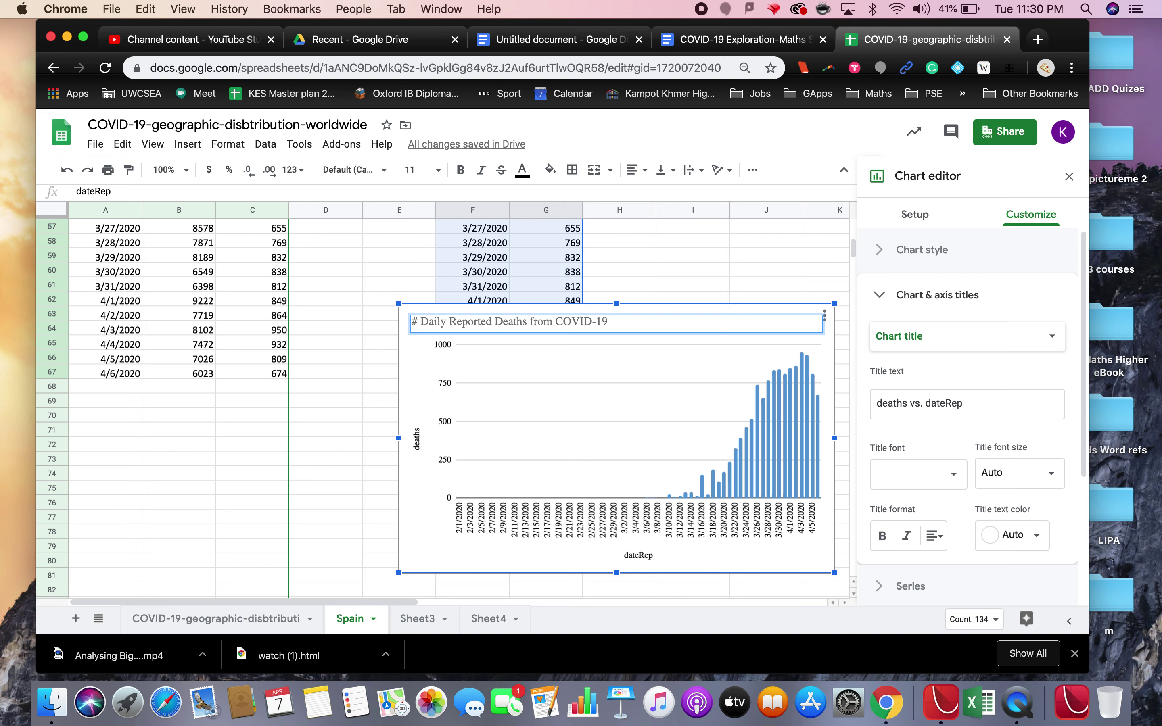
pyautogui.write(' in Spain from 1 Feb 2020 to 6 Apr 2020')
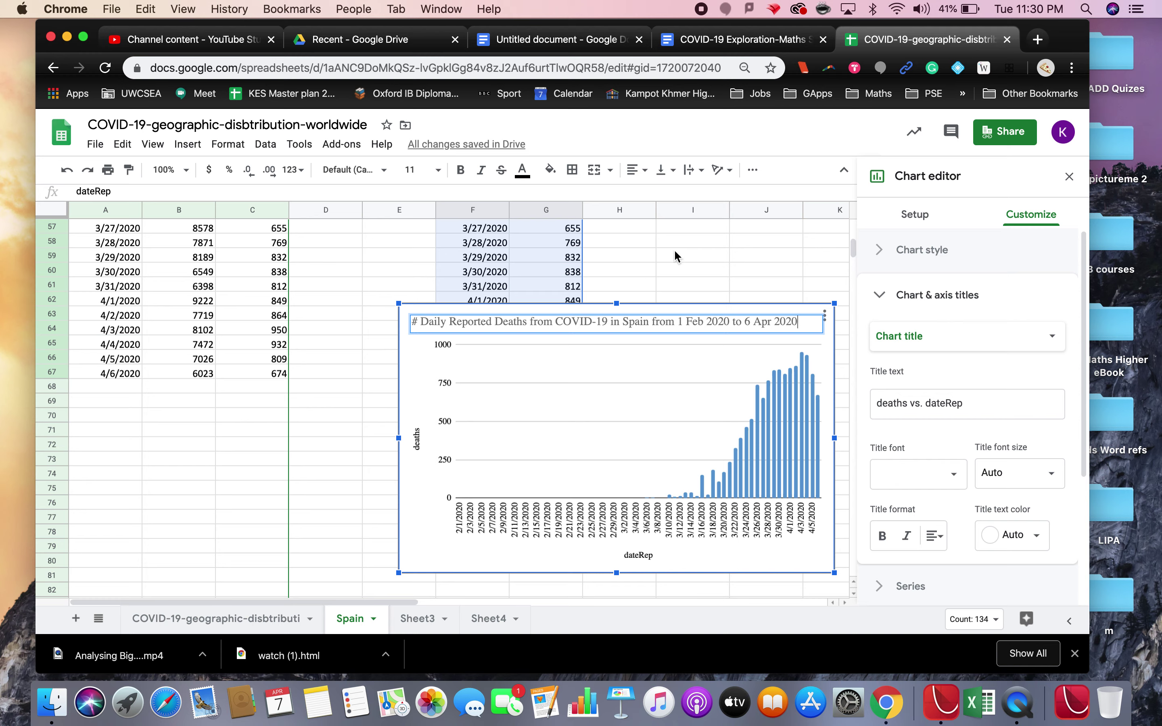
pyautogui.click(731, 266)
# - Move the cases chart beside the deaths column so it spans columns D to I from about row 25 to row 43
pyautogui.scroll(10, 625, 358)
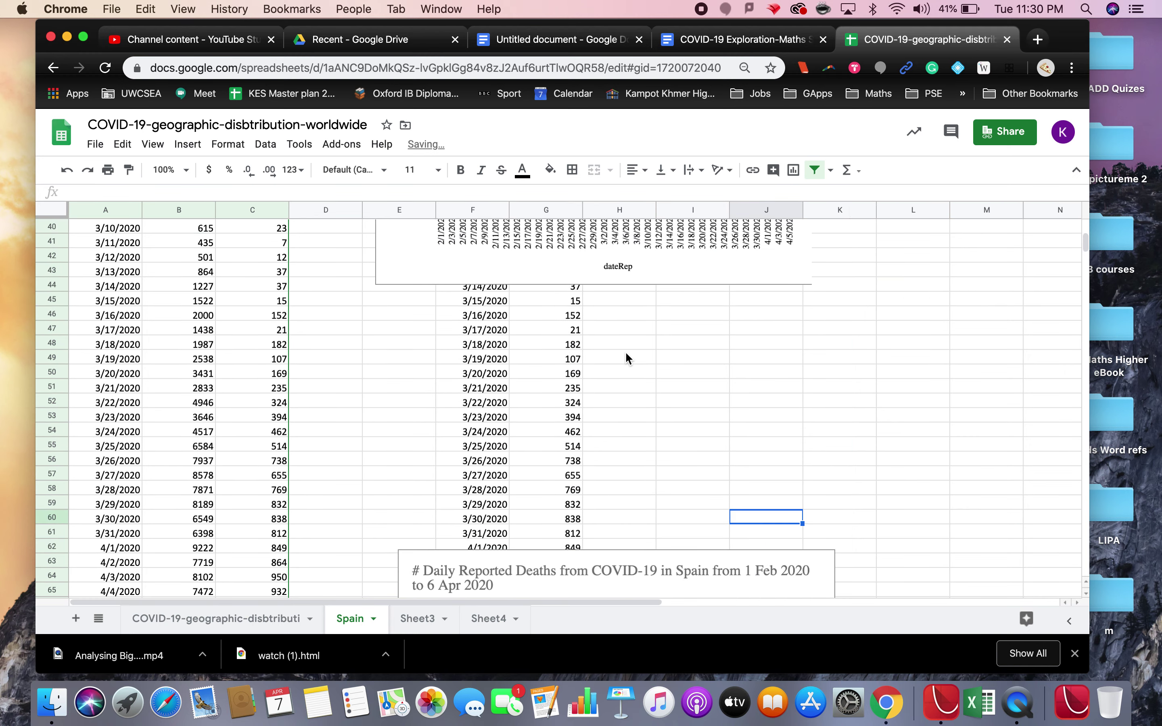
pyautogui.click(585, 283)
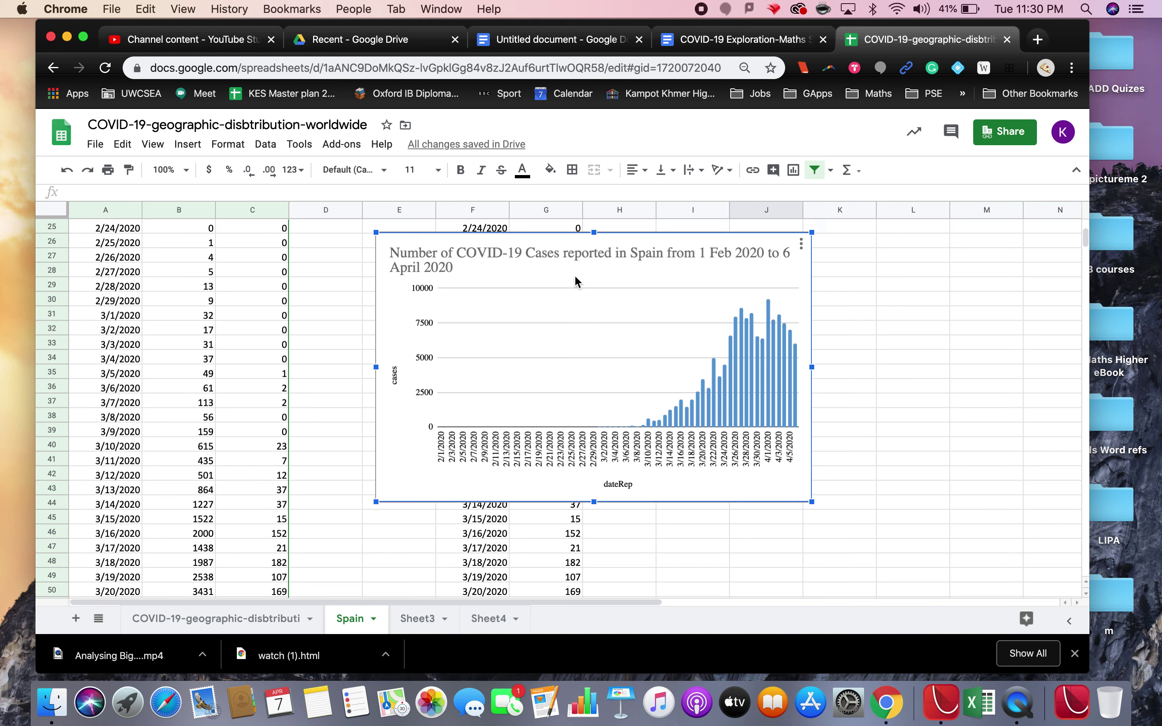
pyautogui.moveTo(585, 283); pyautogui.dragTo(506, 284)
# - Move the deaths chart directly beneath the cases chart, aligned across columns D to I and starting near row 44
pyautogui.scroll(-3, 583, 389)
pyautogui.scroll(-5, 584, 392)
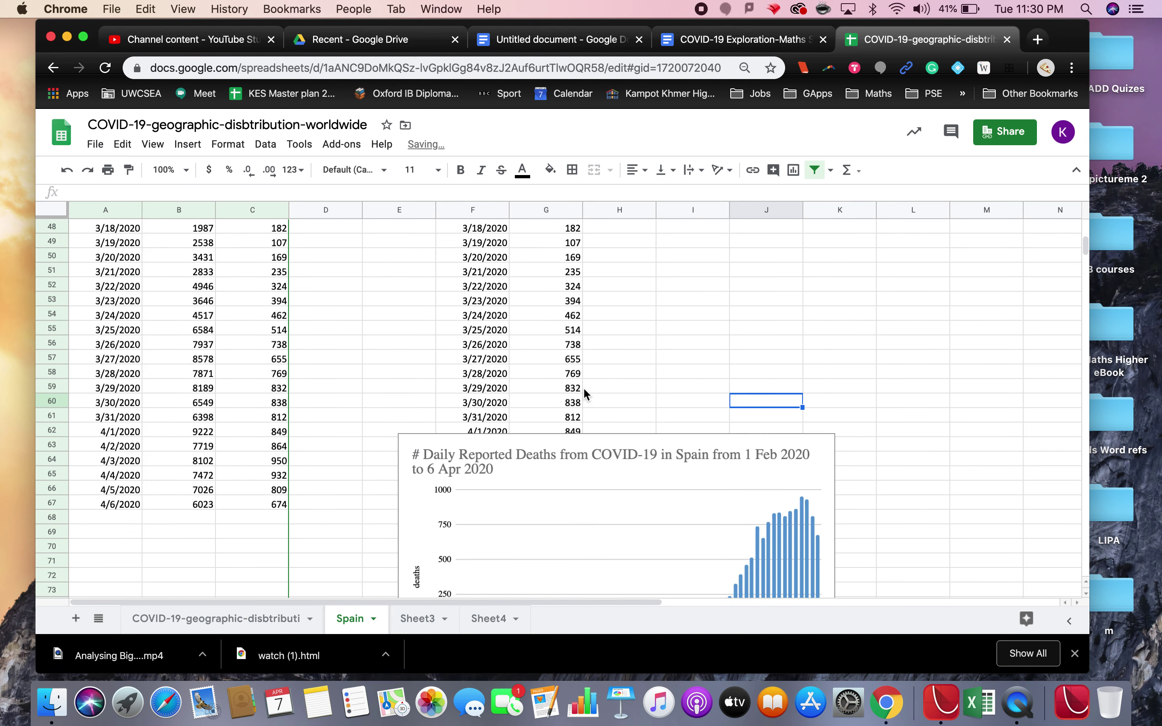
pyautogui.click(578, 439)
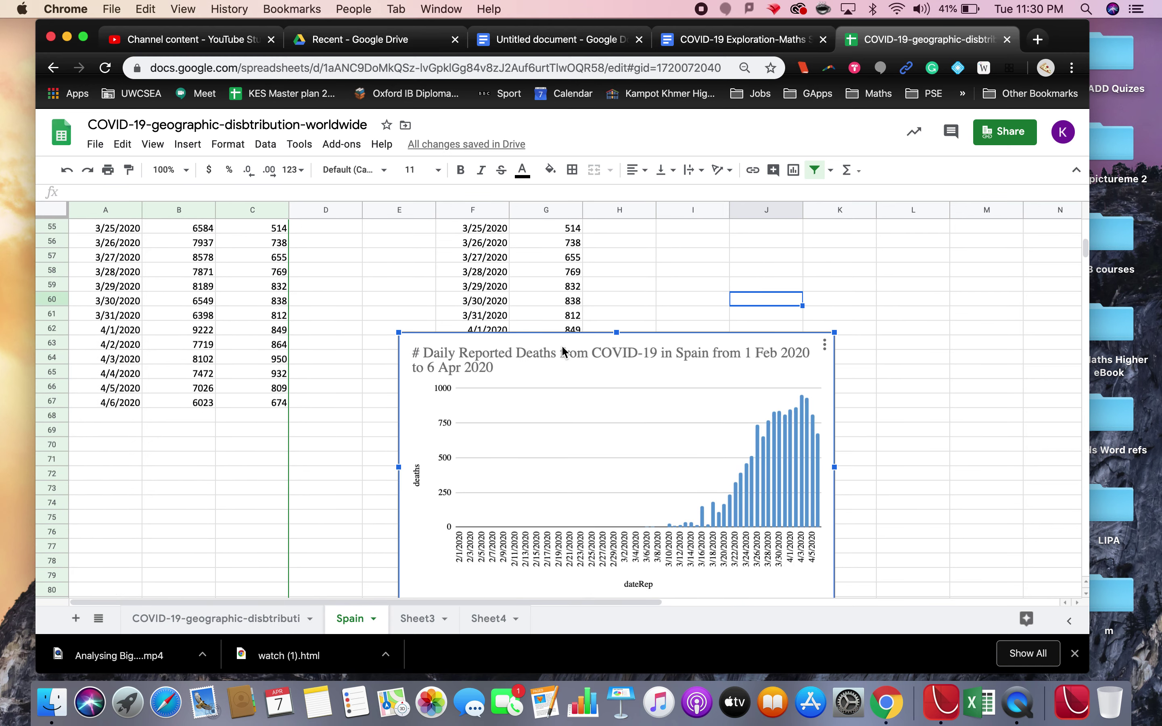
pyautogui.moveTo(555, 332); pyautogui.dragTo(465, 208)
pyautogui.scroll(5, 459, 363)
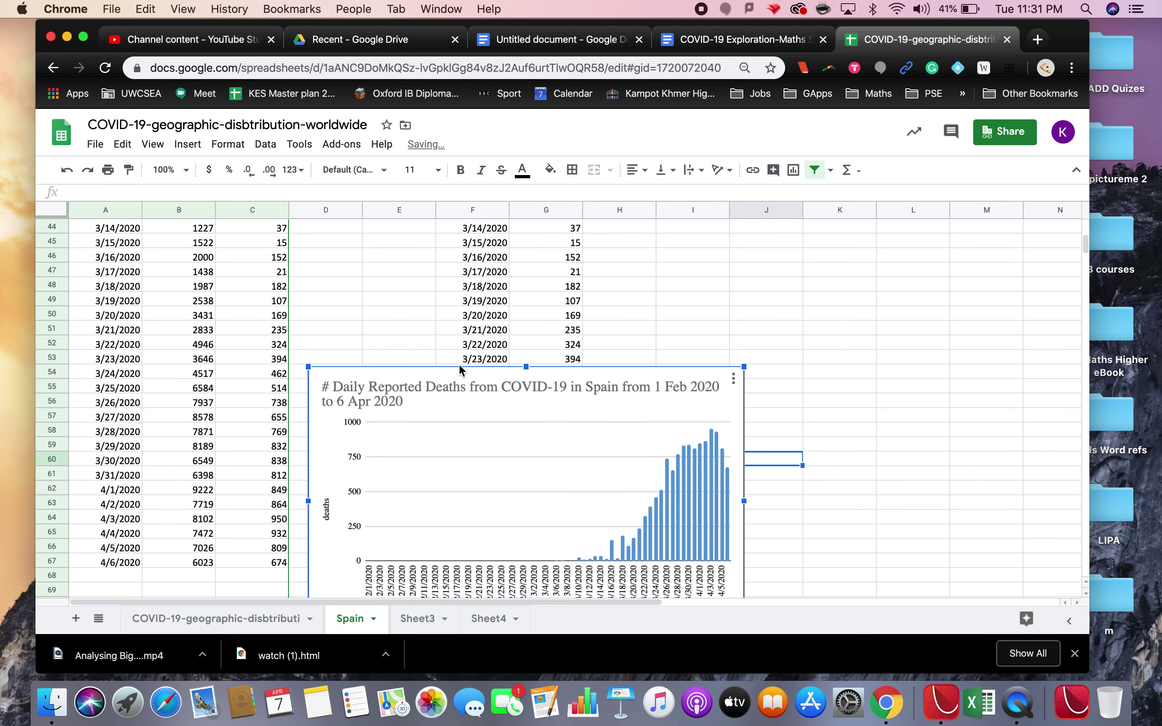
pyautogui.moveTo(429, 516); pyautogui.dragTo(421, 368)
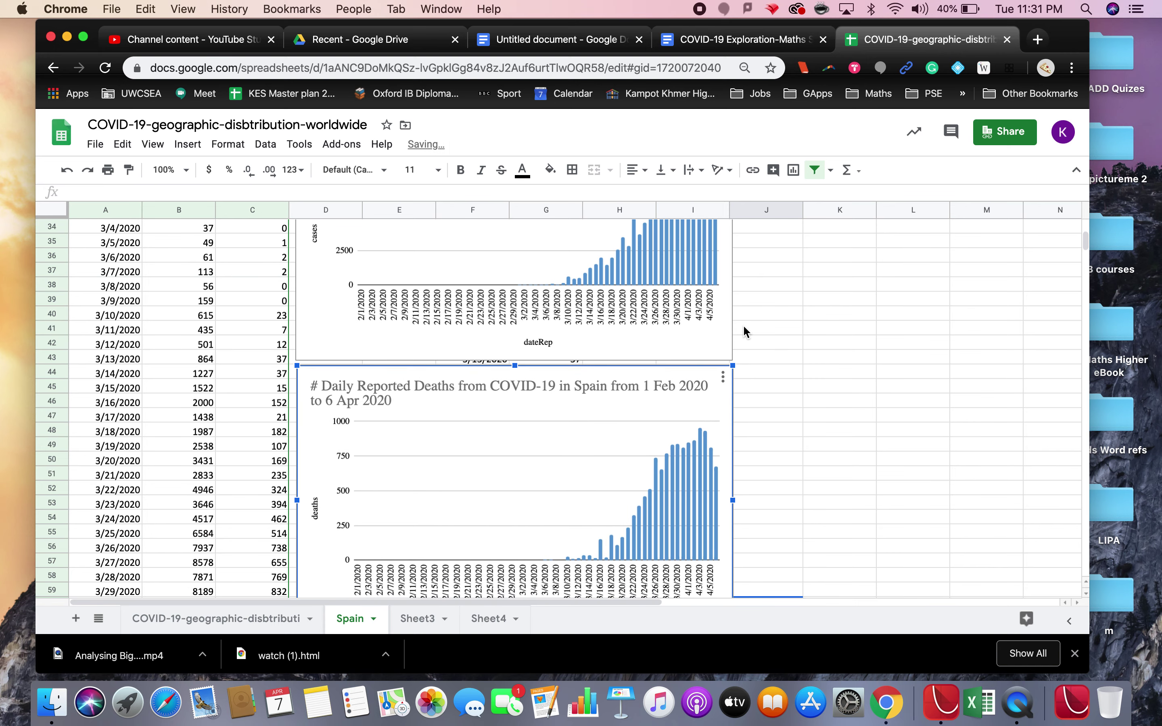
# - Review the stacked cases and deaths charts alongside the daily data in columns A to C
pyautogui.scroll(3, 745, 331)
pyautogui.scroll(1, 745, 332)
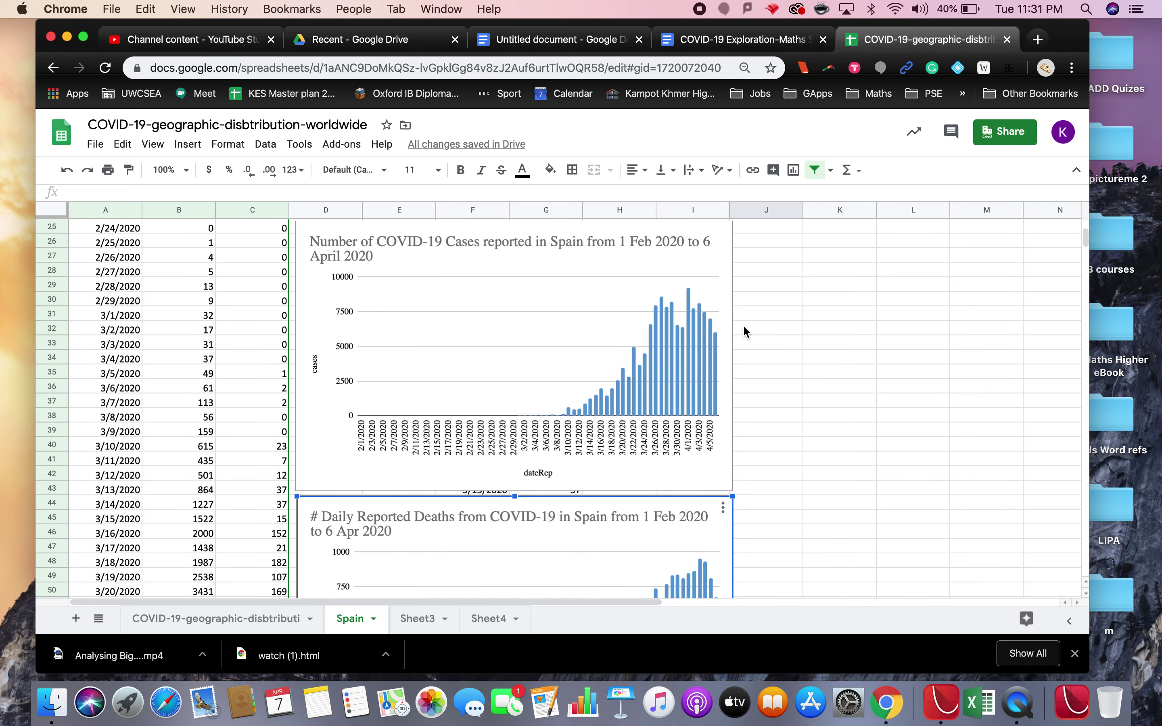
pyautogui.scroll(-1, 743, 331)
pyautogui.scroll(6, 177, 304)
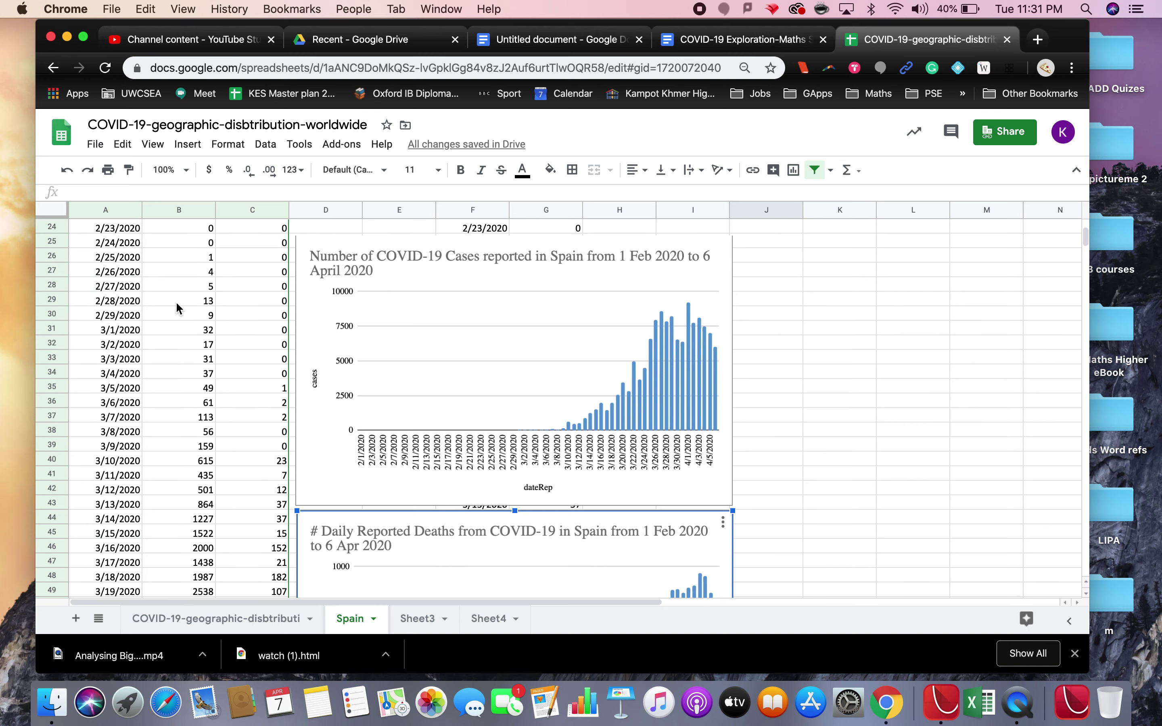
pyautogui.scroll(5, 226, 411)
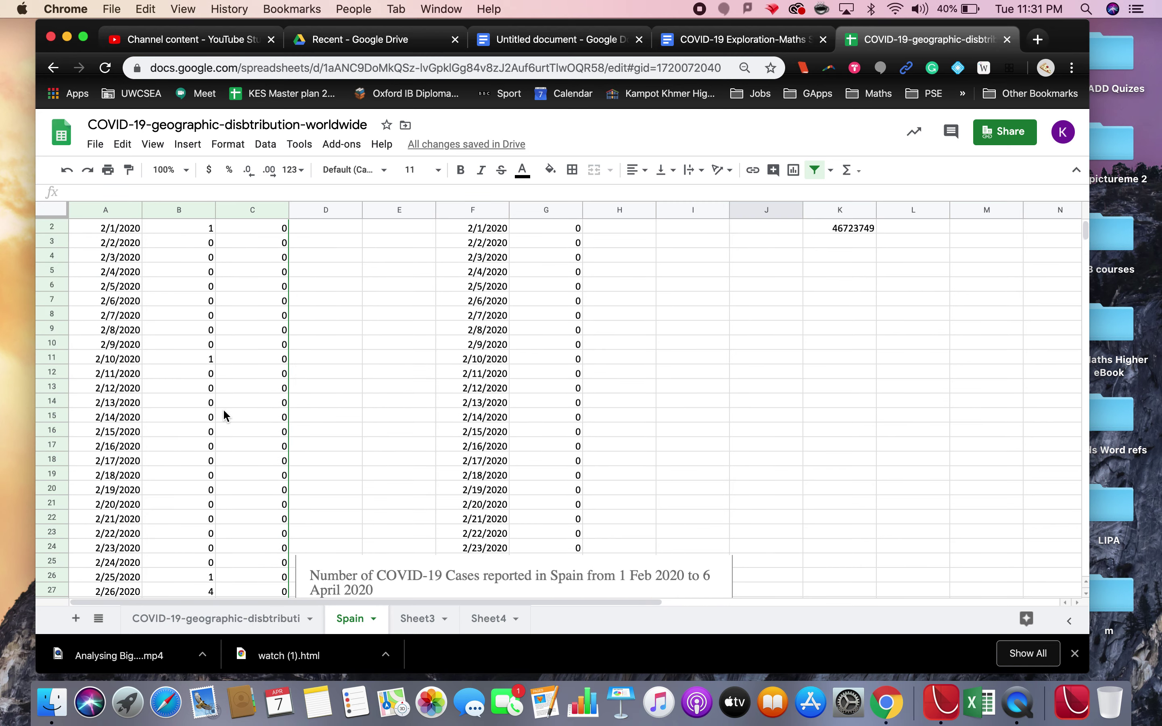
pyautogui.scroll(-10, 224, 411)
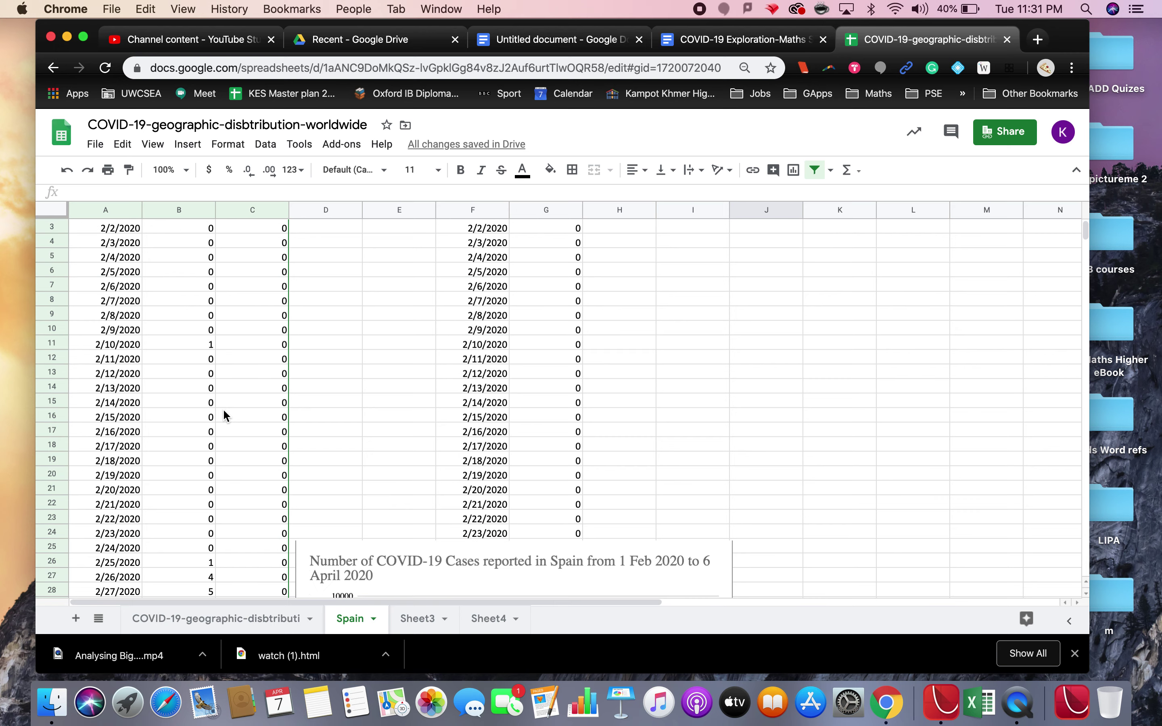
pyautogui.scroll(-3, 224, 411)
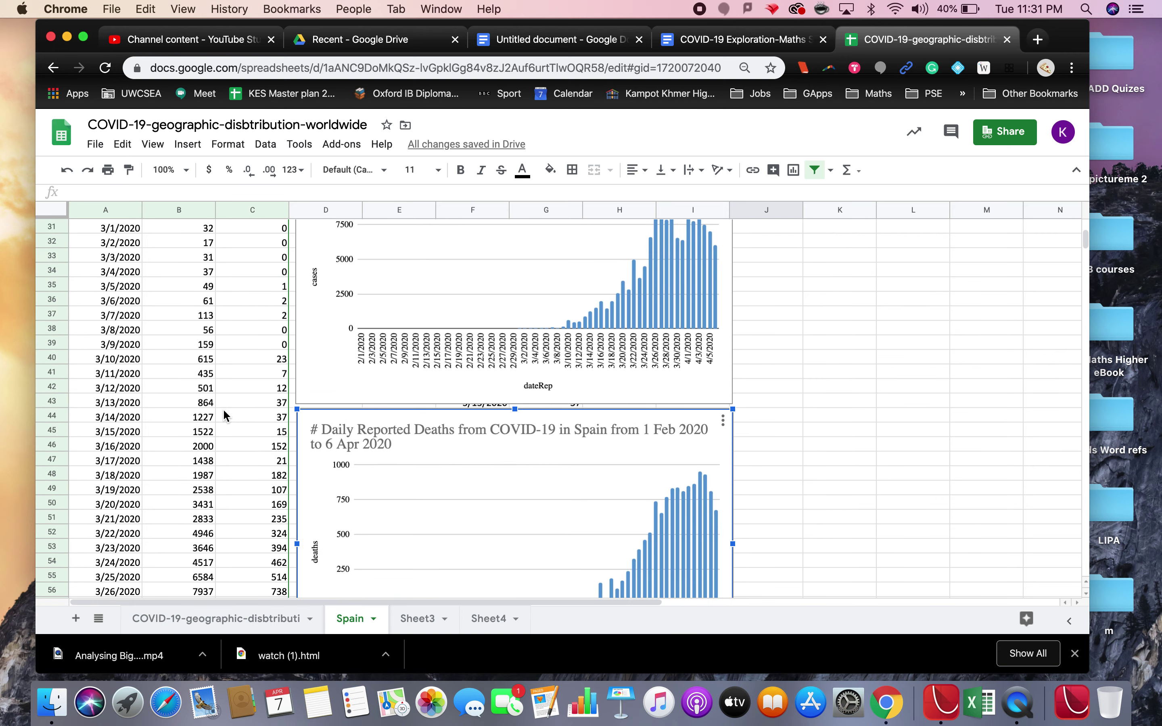
pyautogui.scroll(10, 224, 416)
# - Check the cumulative totals formula task in the COVID-19 Exploration document, highlight it, and return to the spreadsheet
pyautogui.click(704, 43)
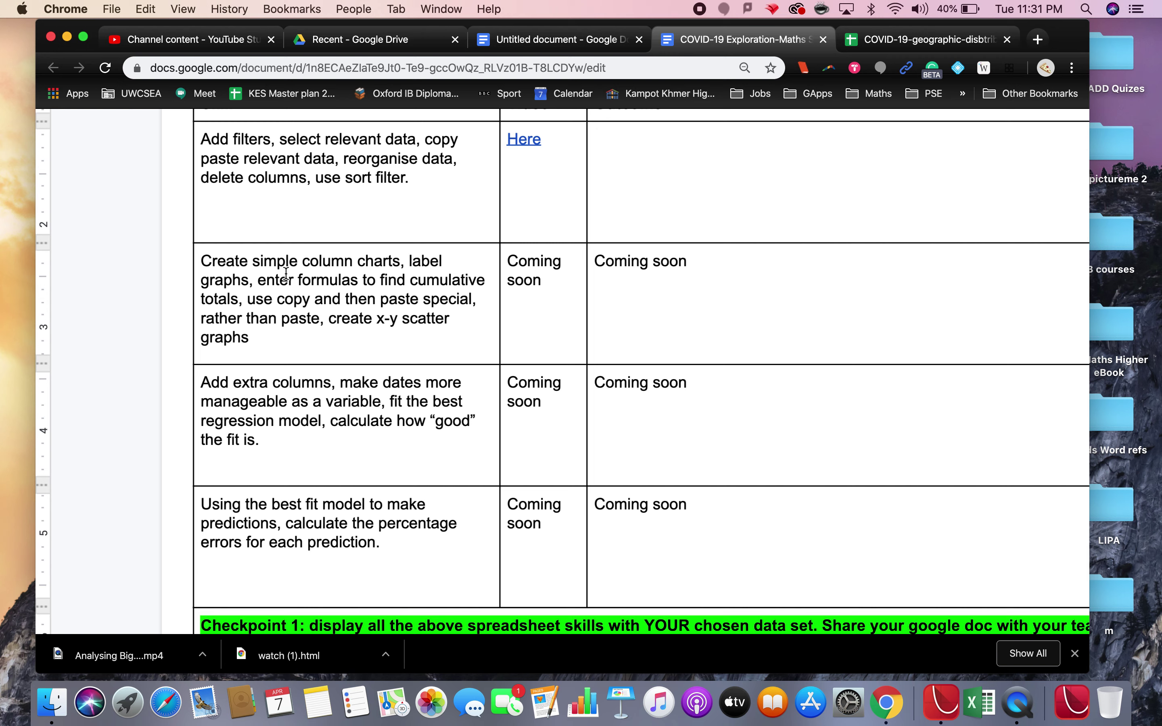
pyautogui.moveTo(255, 279); pyautogui.dragTo(242, 302)
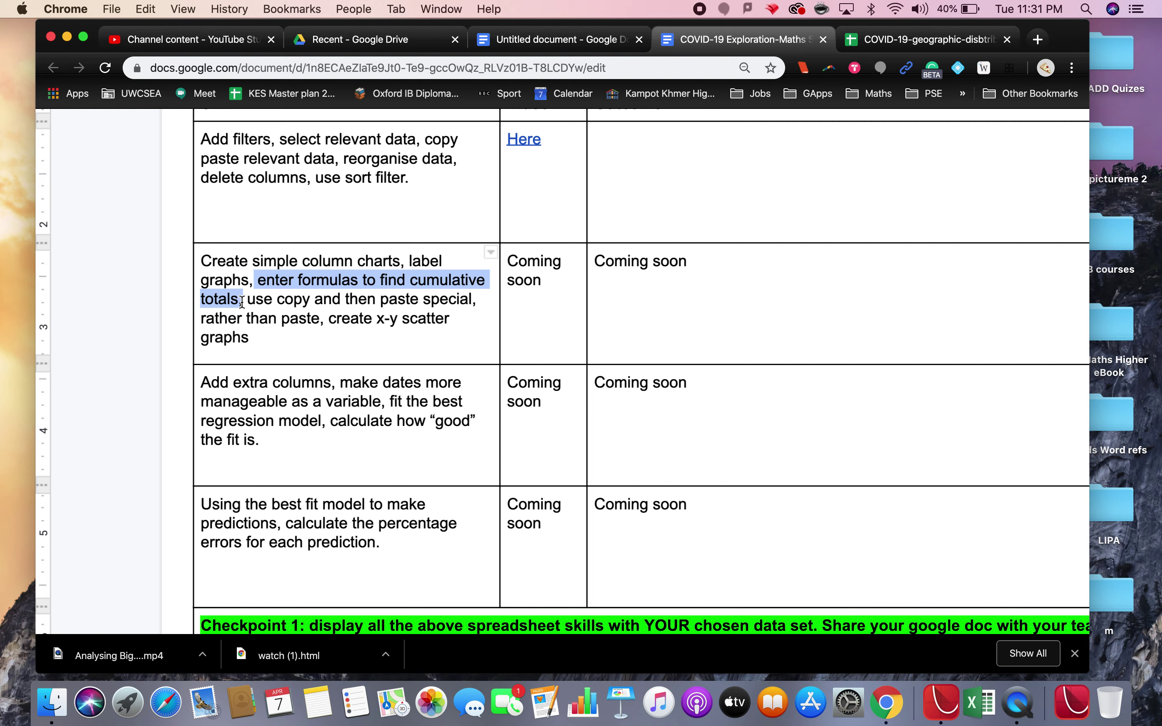
pyautogui.click(921, 39)
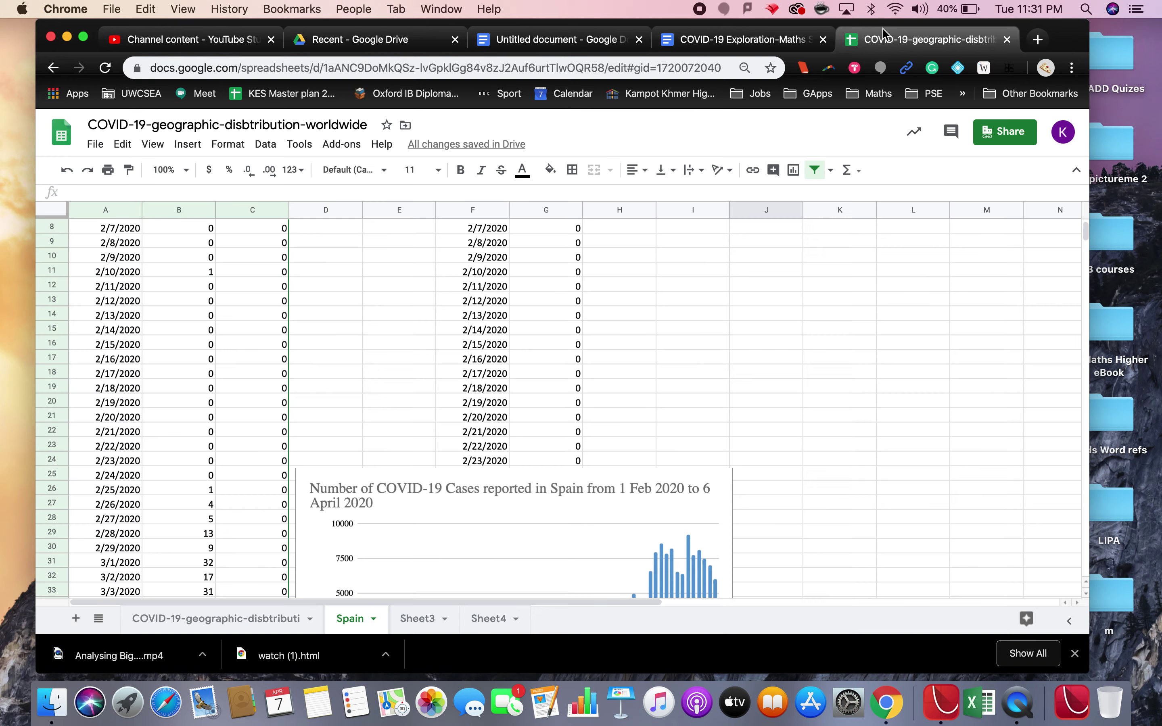
# - Examine the daily values in the cases column from 2/1/2020 down to the last entry on 4/6/2020
pyautogui.scroll(-3, 588, 371)
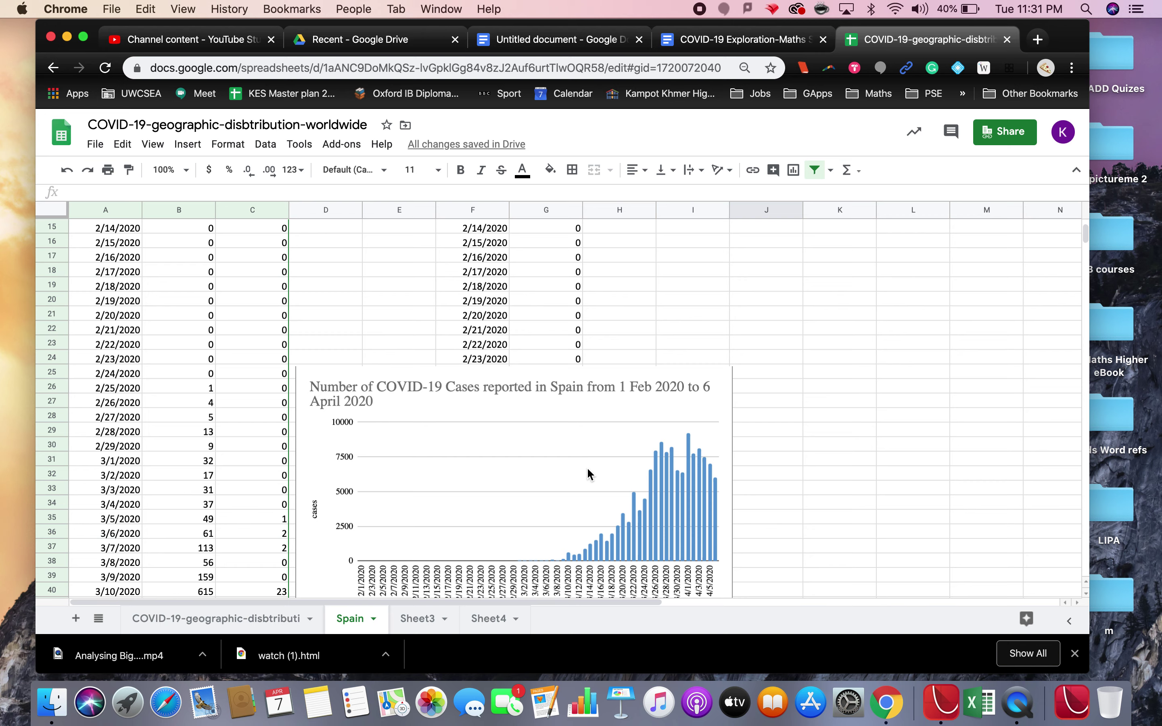
pyautogui.scroll(5, 262, 418)
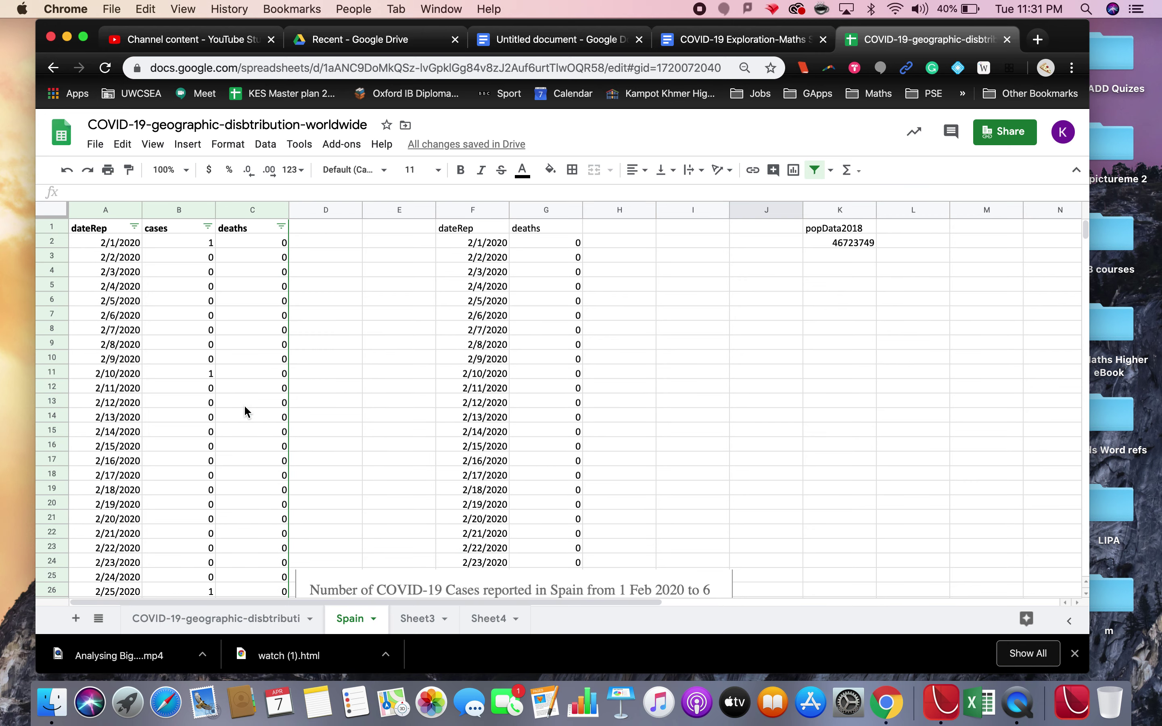
pyautogui.click(190, 245)
pyautogui.click(190, 259)
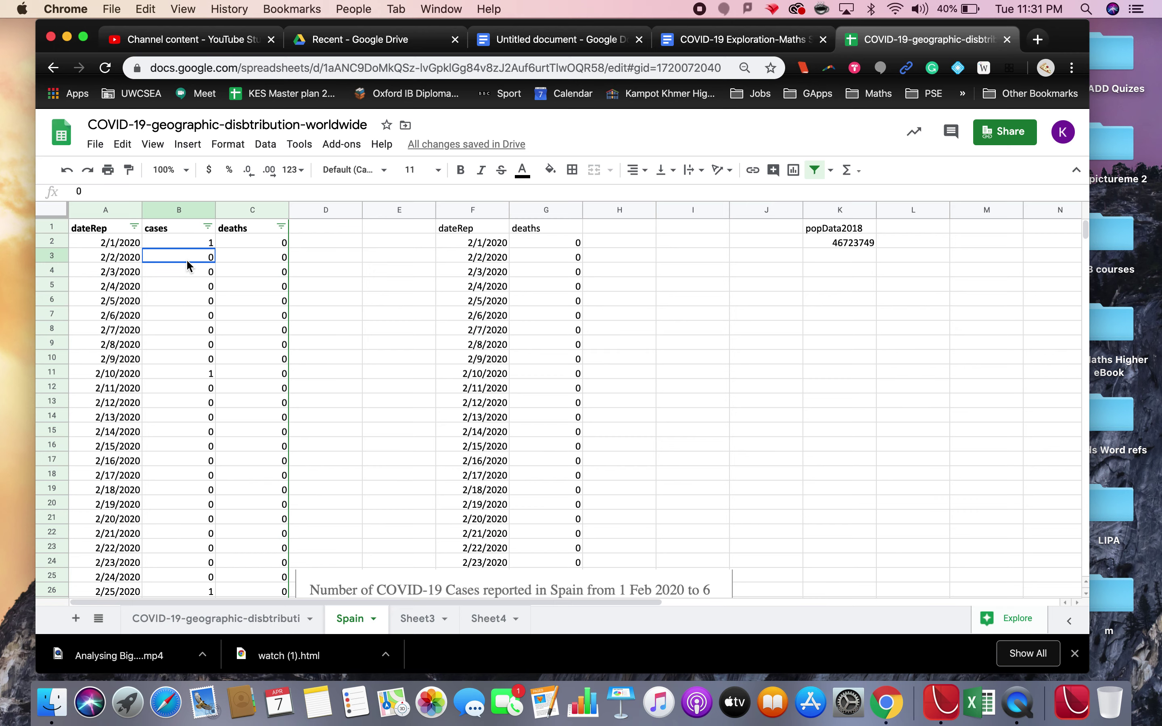
pyautogui.click(190, 273)
pyautogui.scroll(-20, 187, 275)
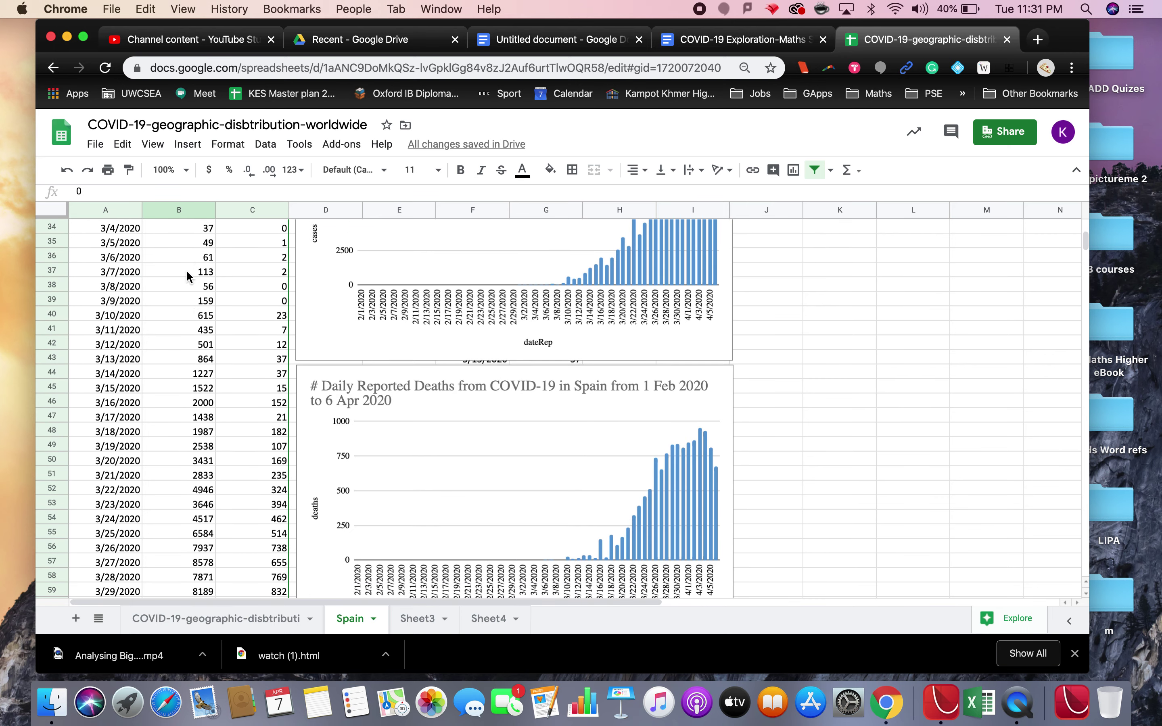
pyautogui.click(200, 377)
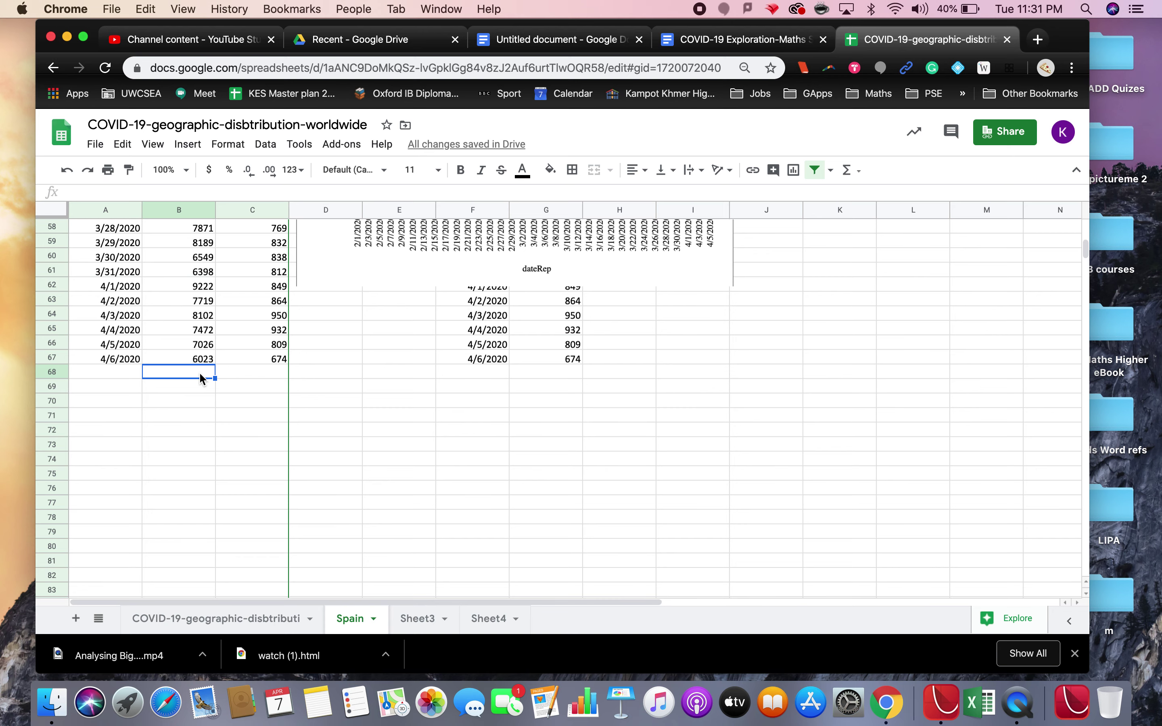
pyautogui.scroll(15, 201, 378)
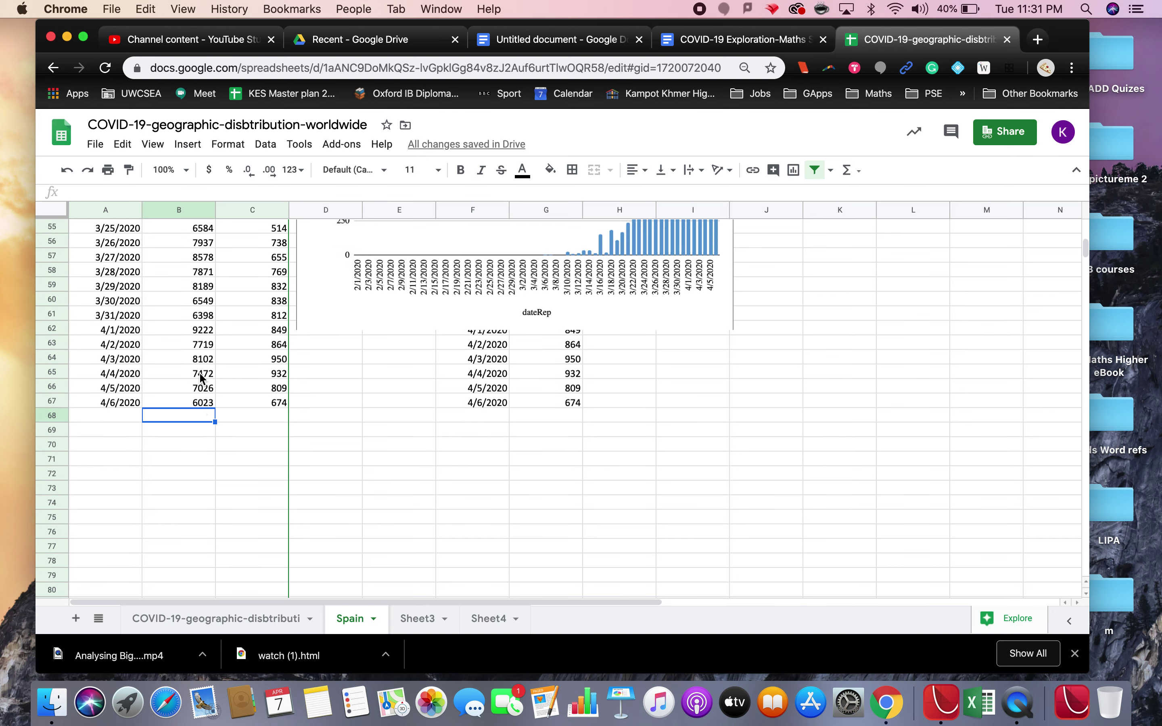
# - Insert an empty column between the cases and deaths columns
pyautogui.click(250, 212)
pyautogui.click(187, 144)
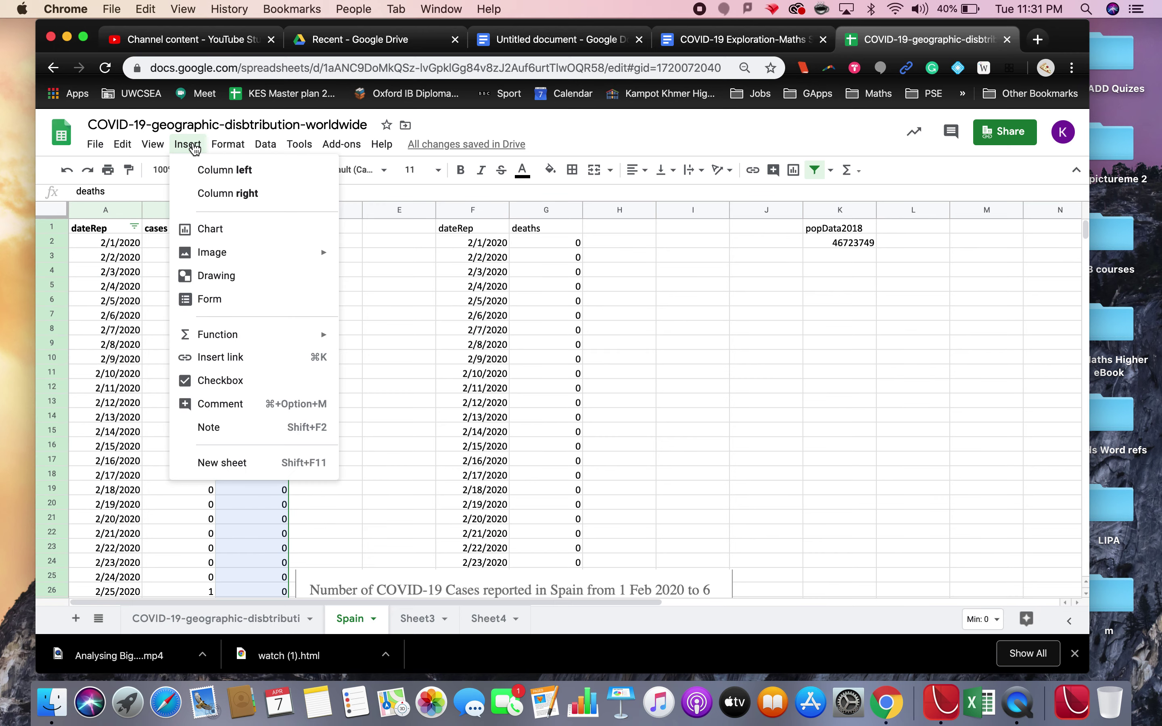
pyautogui.click(207, 169)
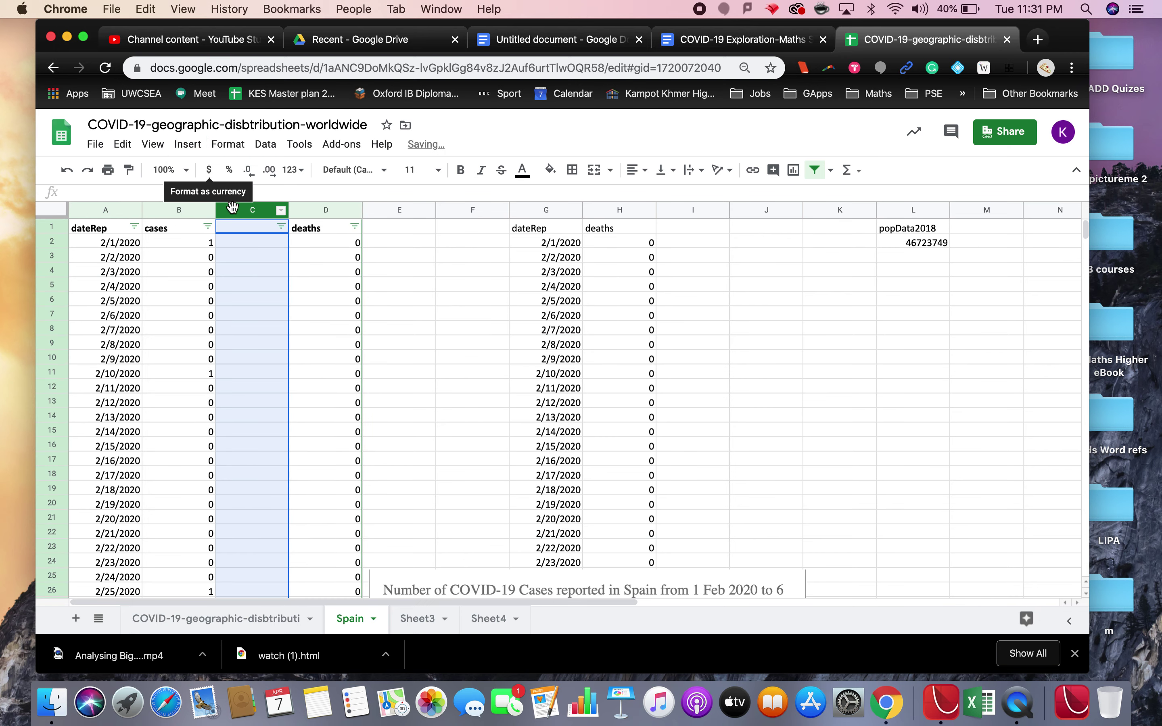
# - Rename the cases header in B1 as "# daily cases"
pyautogui.click(177, 229)
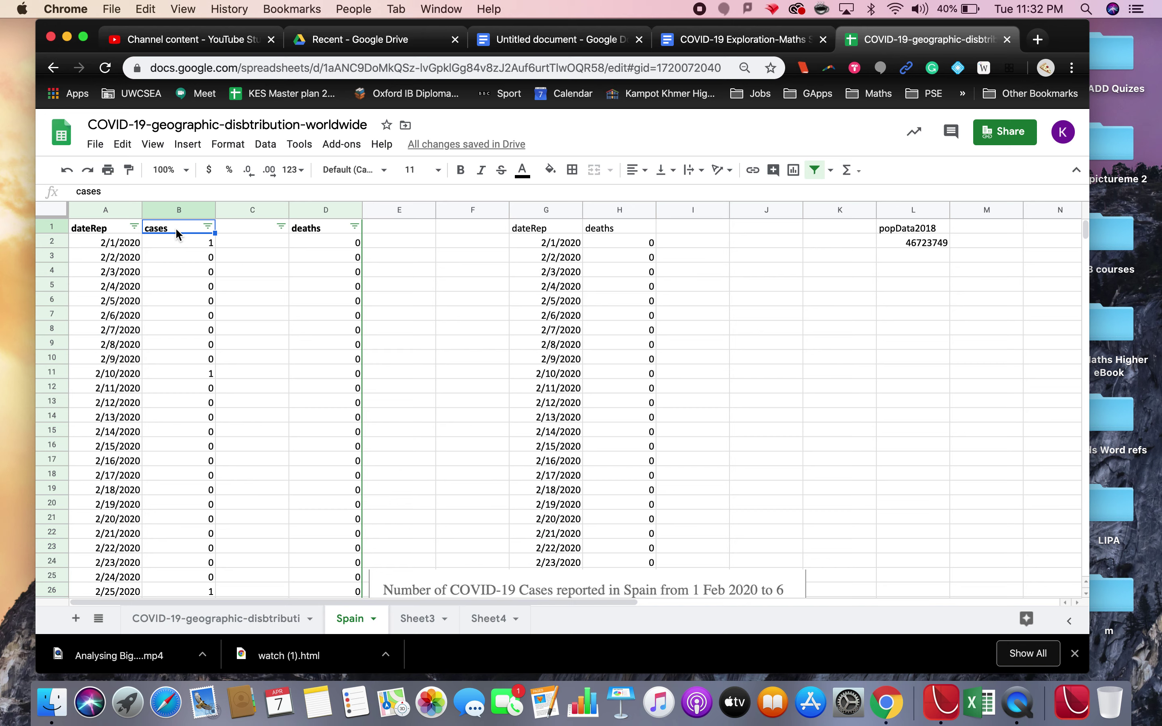
pyautogui.write('#')
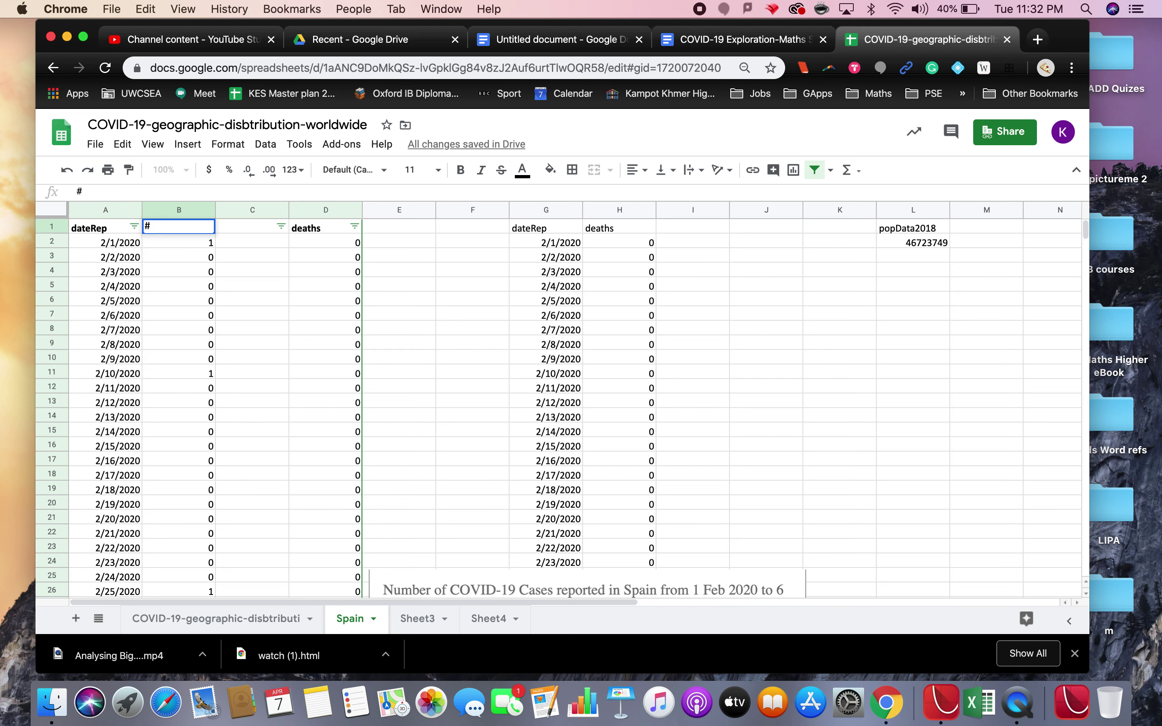
pyautogui.write(' dailt cases')
pyautogui.click(173, 226)
pyautogui.press('BackSpace')
pyautogui.write('y')
pyautogui.press('Return')
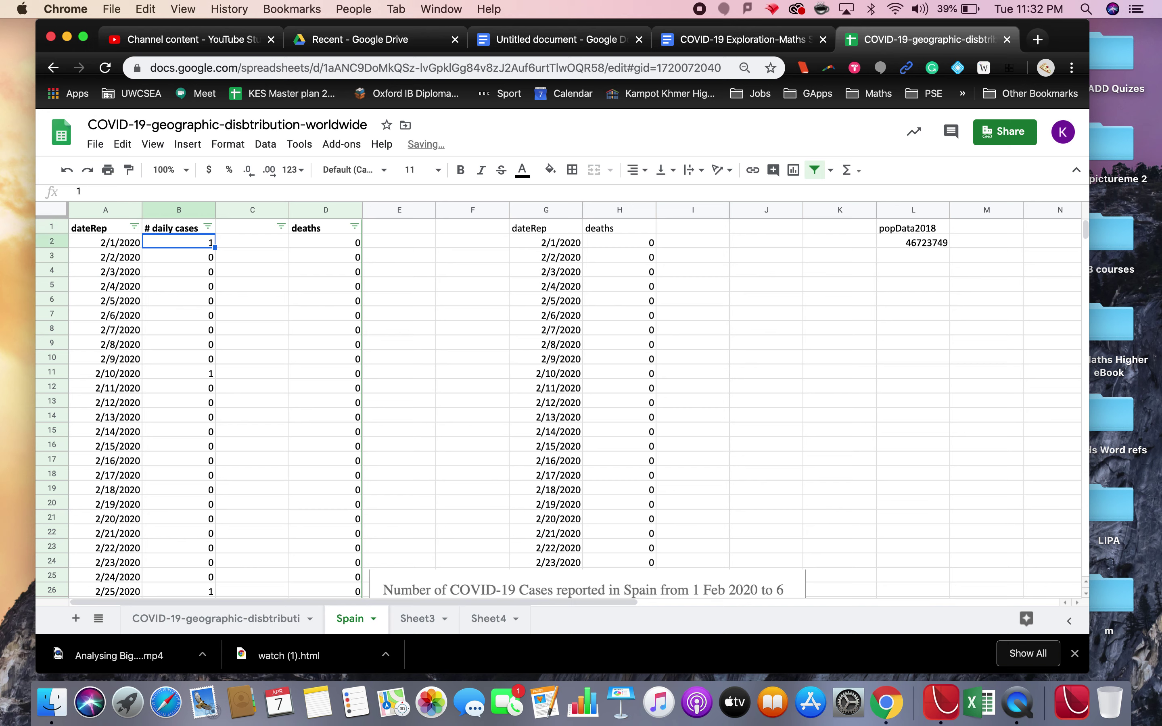
# - Head the empty column C with "TOTAL Cases" in cell C1
pyautogui.click(240, 233)
pyautogui.write('TOTA')
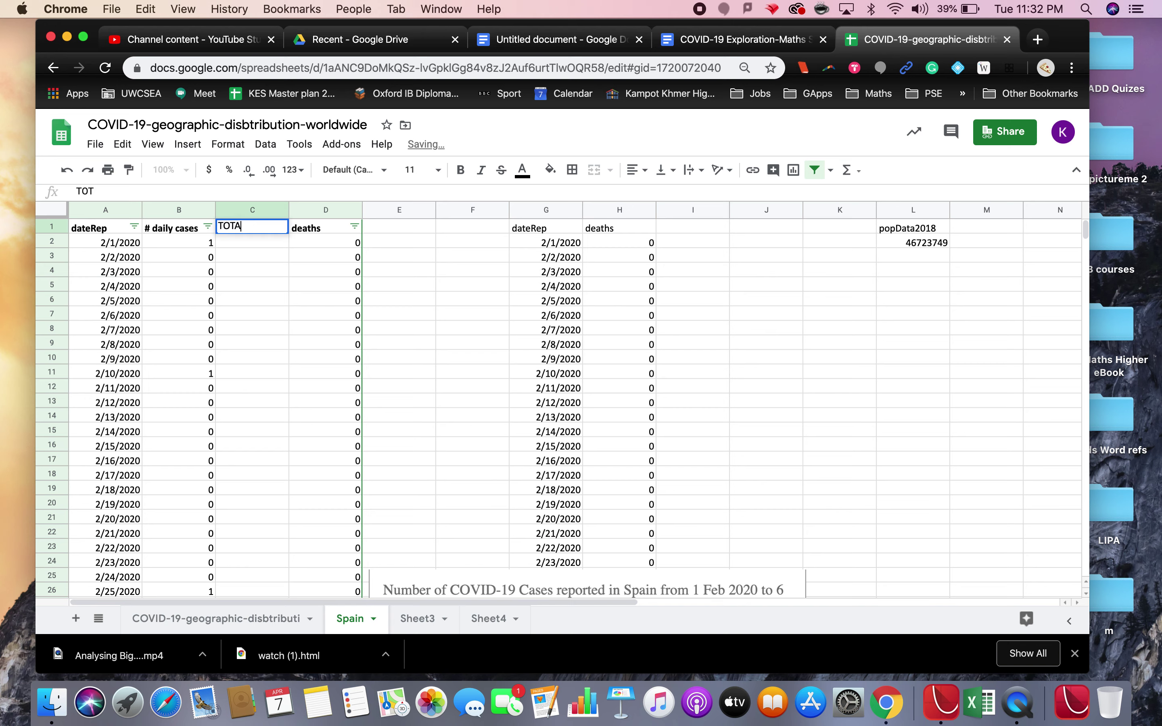
pyautogui.write('L CAses')
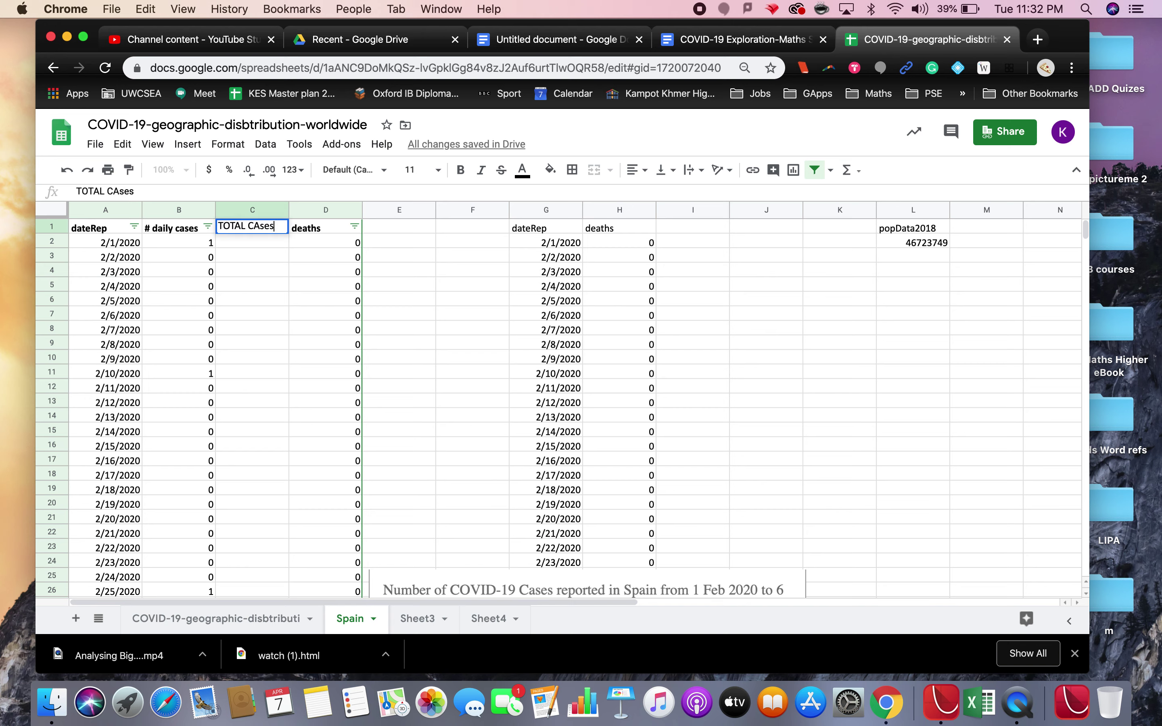
pyautogui.press('Return')
pyautogui.doubleClick(258, 224)
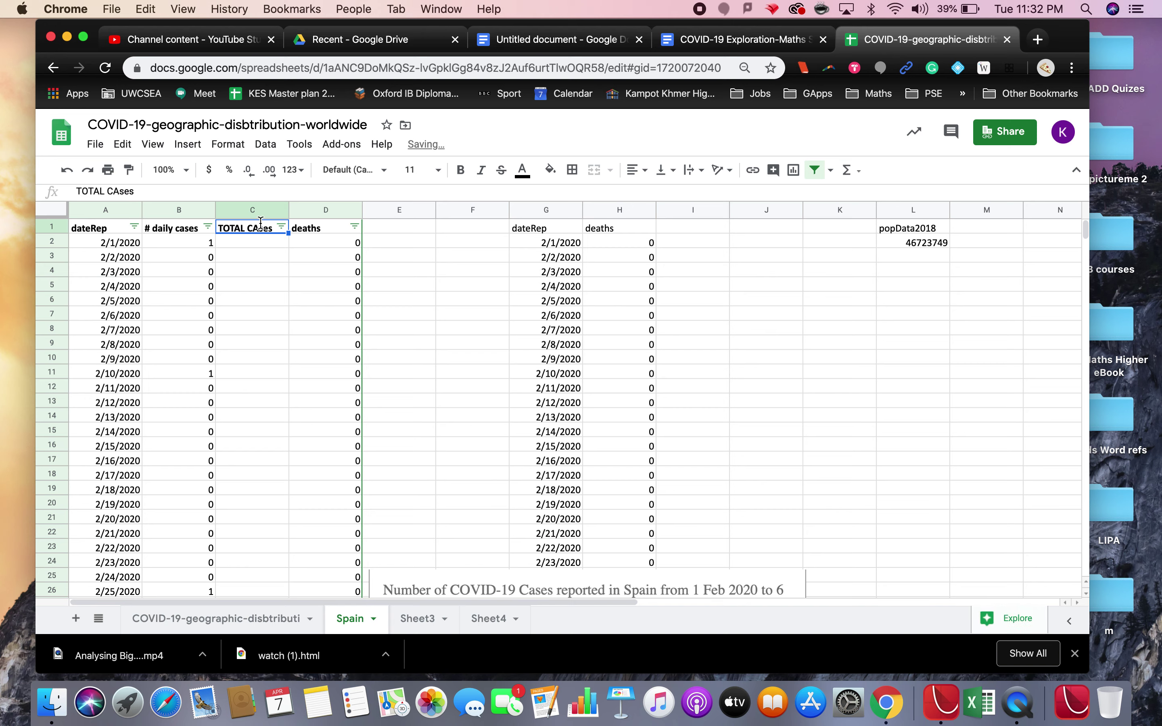
pyautogui.click(259, 224)
pyautogui.press('BackSpace')
pyautogui.write('a')
pyautogui.press('Return')
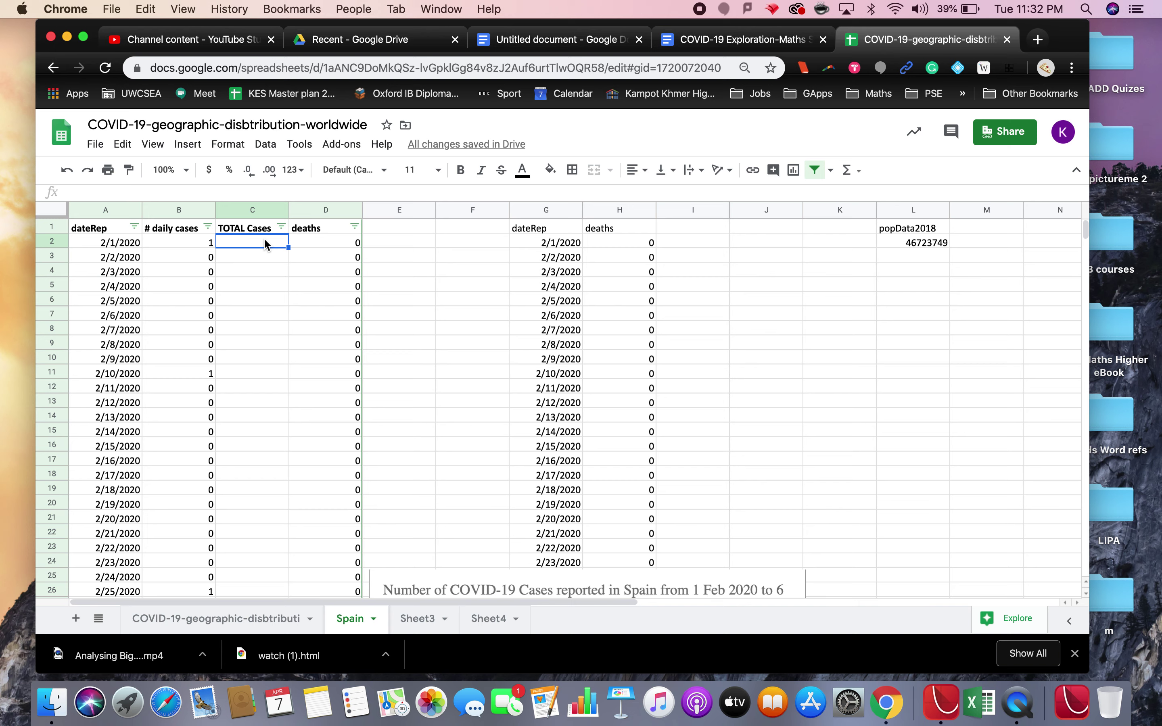
pyautogui.scroll(-5, 265, 242)
pyautogui.scroll(3, 265, 243)
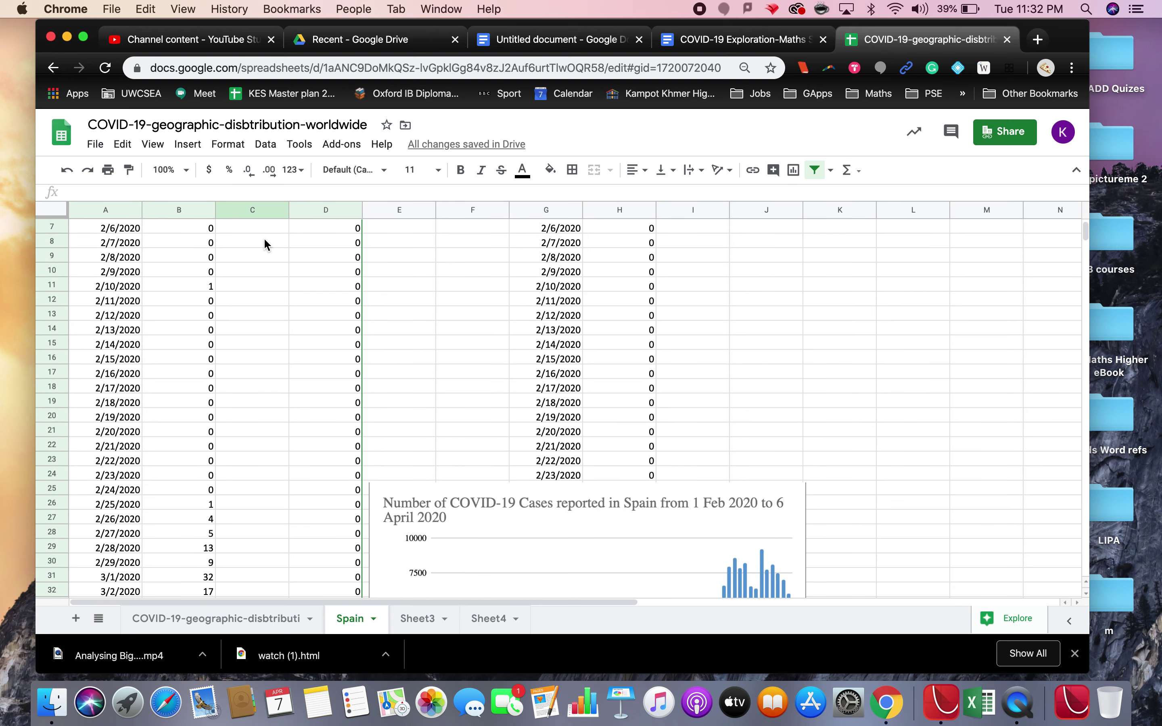
pyautogui.scroll(2, 265, 244)
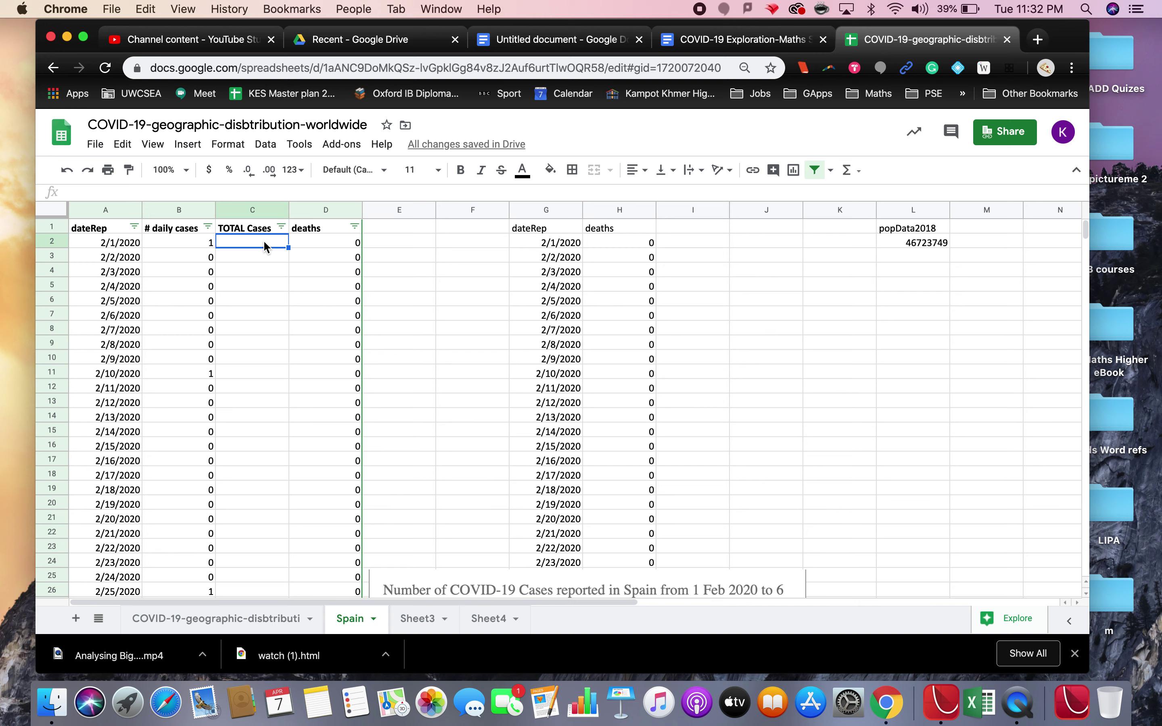
# - Start the TOTAL Cases column in C2 with a formula that references the first daily case value, =B2
pyautogui.write('=')
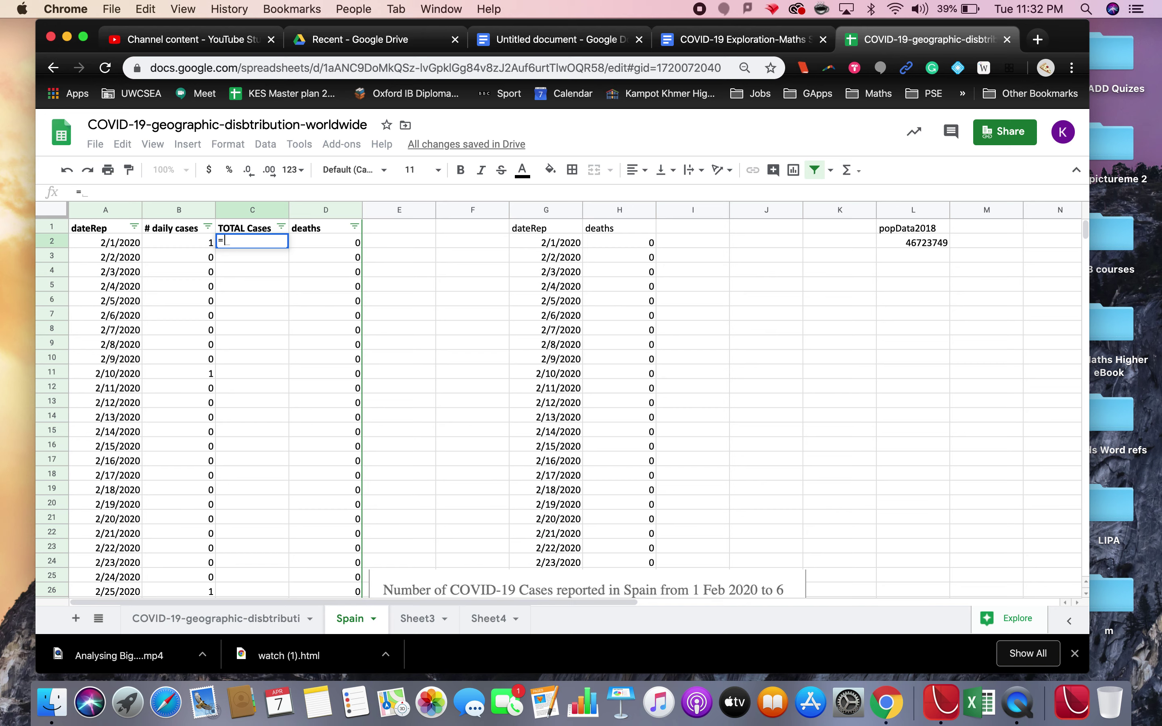
pyautogui.click(194, 242)
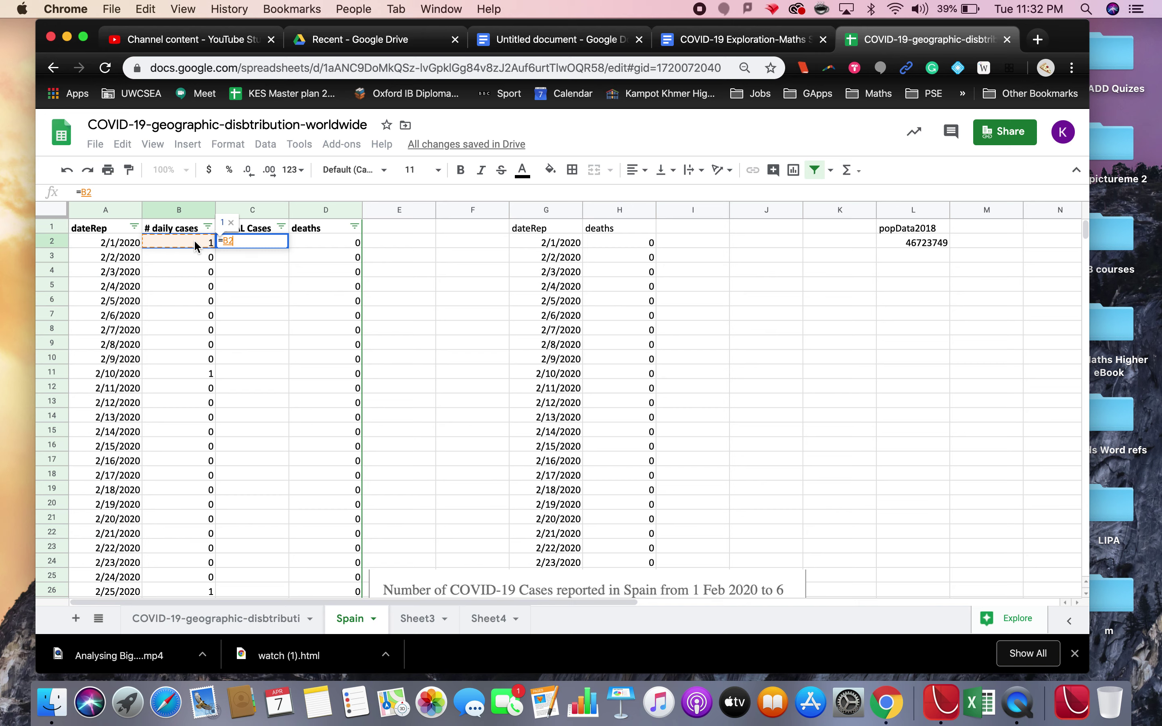
pyautogui.press('Return')
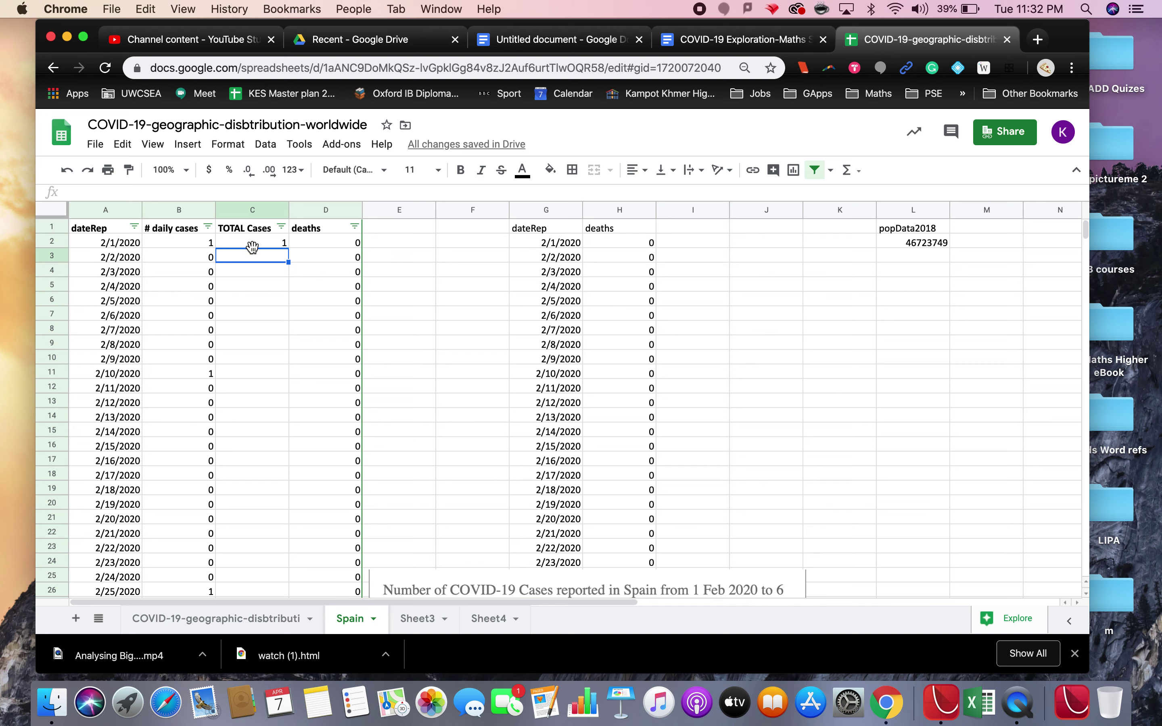
# - Enter the running-total formula =C2+B3 in cell C3, adding the day's cases to the previous total
pyautogui.click(186, 171)
pyautogui.click(169, 336)
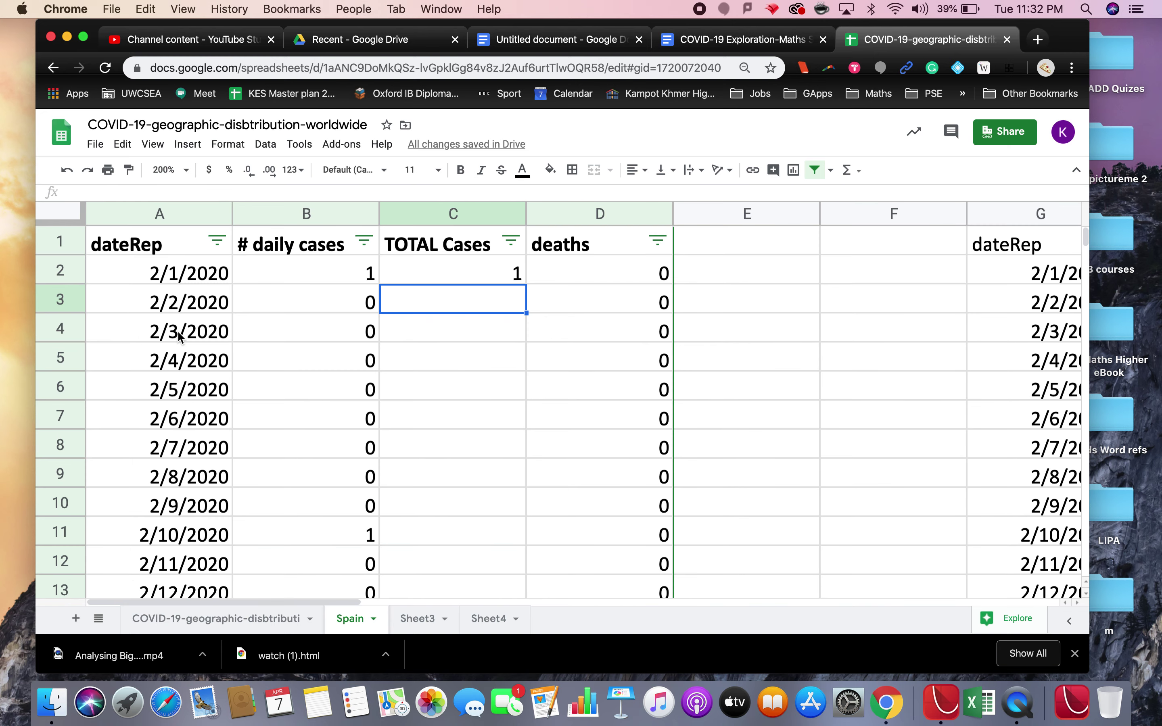
pyautogui.click(454, 272)
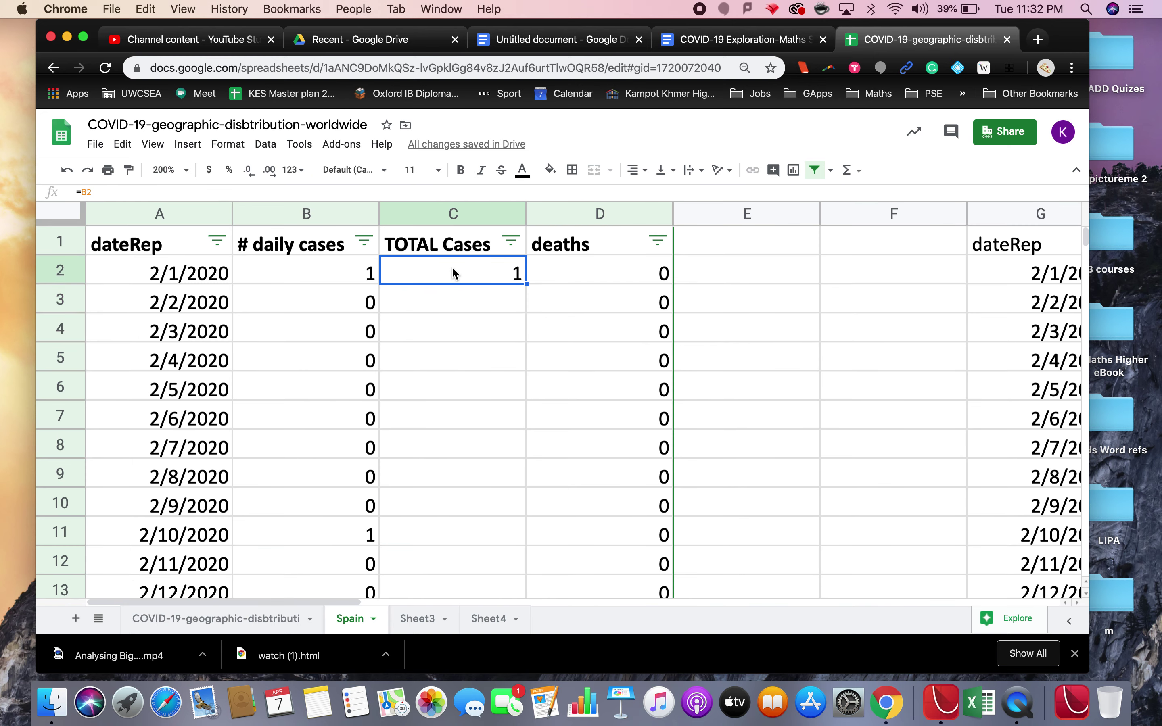
pyautogui.click(454, 310)
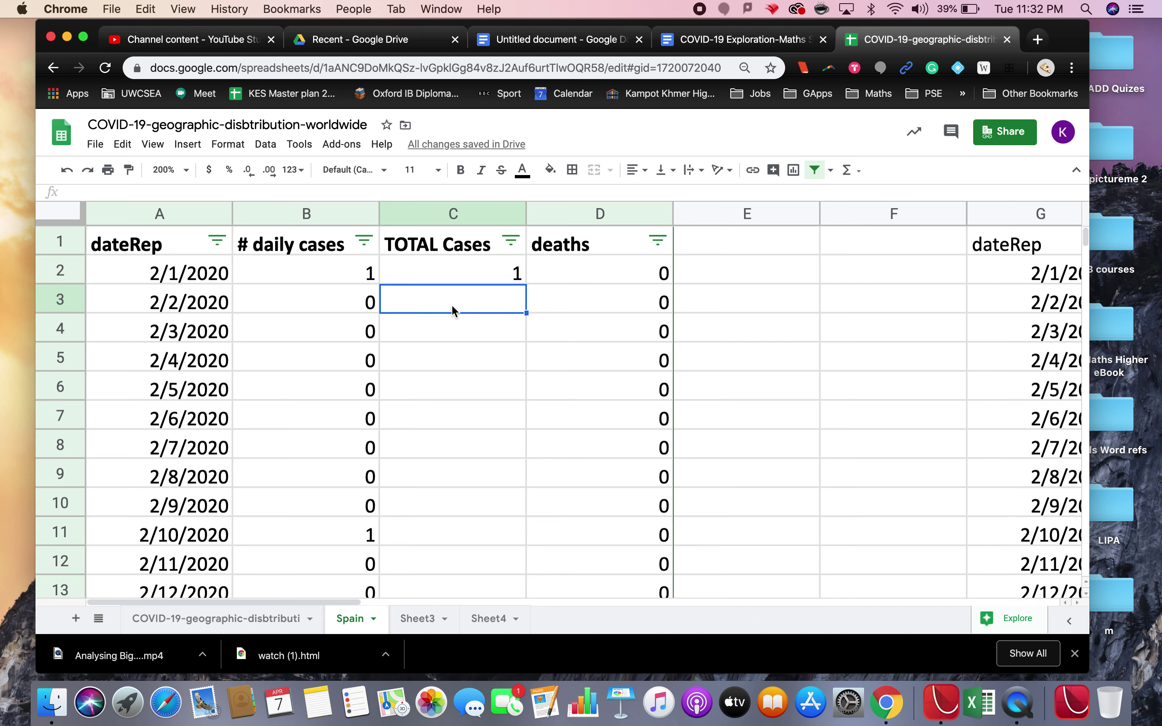
pyautogui.write('=')
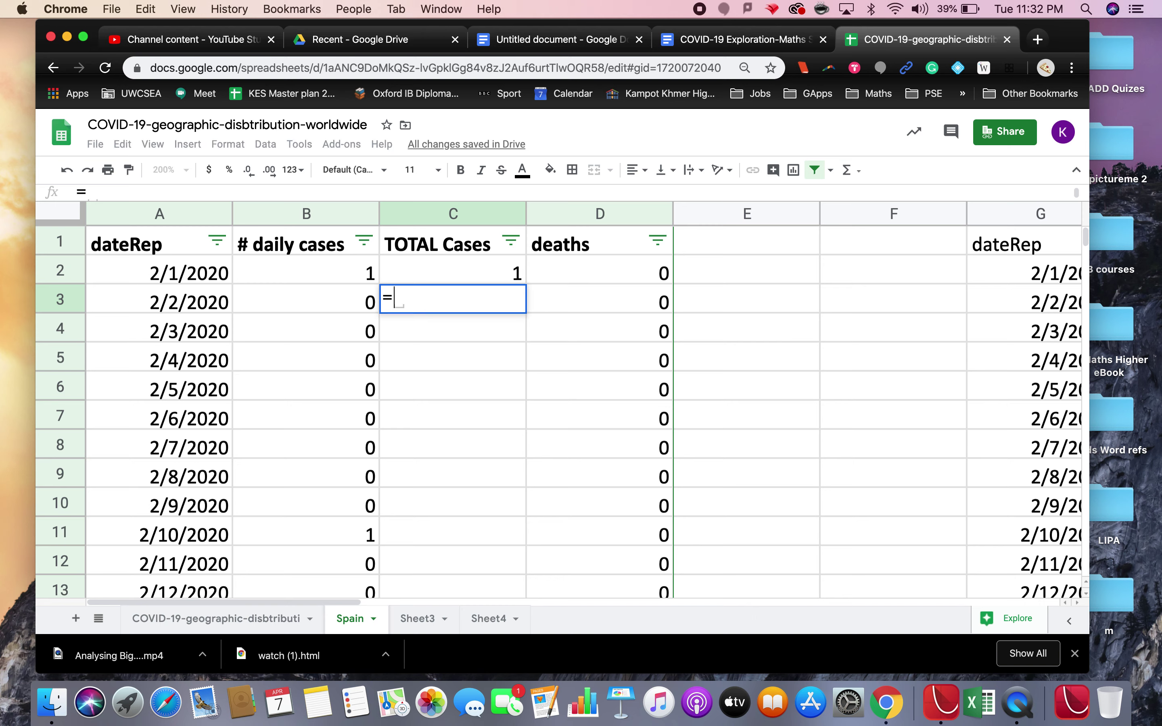
pyautogui.click(479, 275)
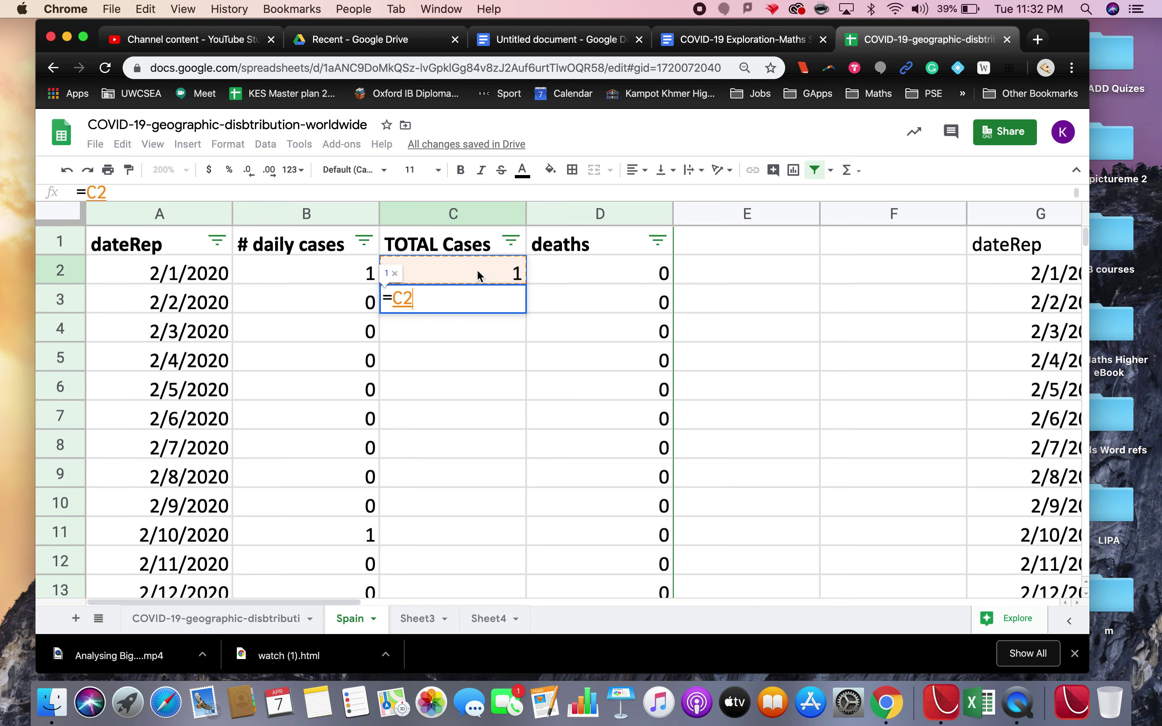
pyautogui.write('+')
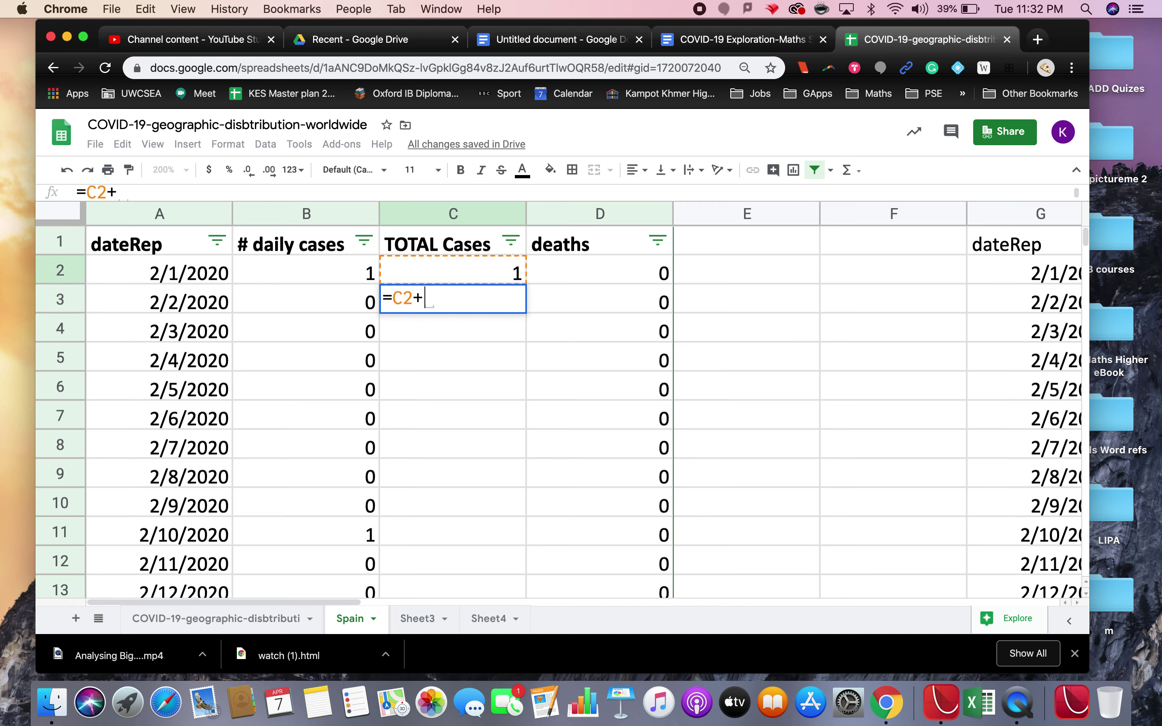
pyautogui.click(338, 312)
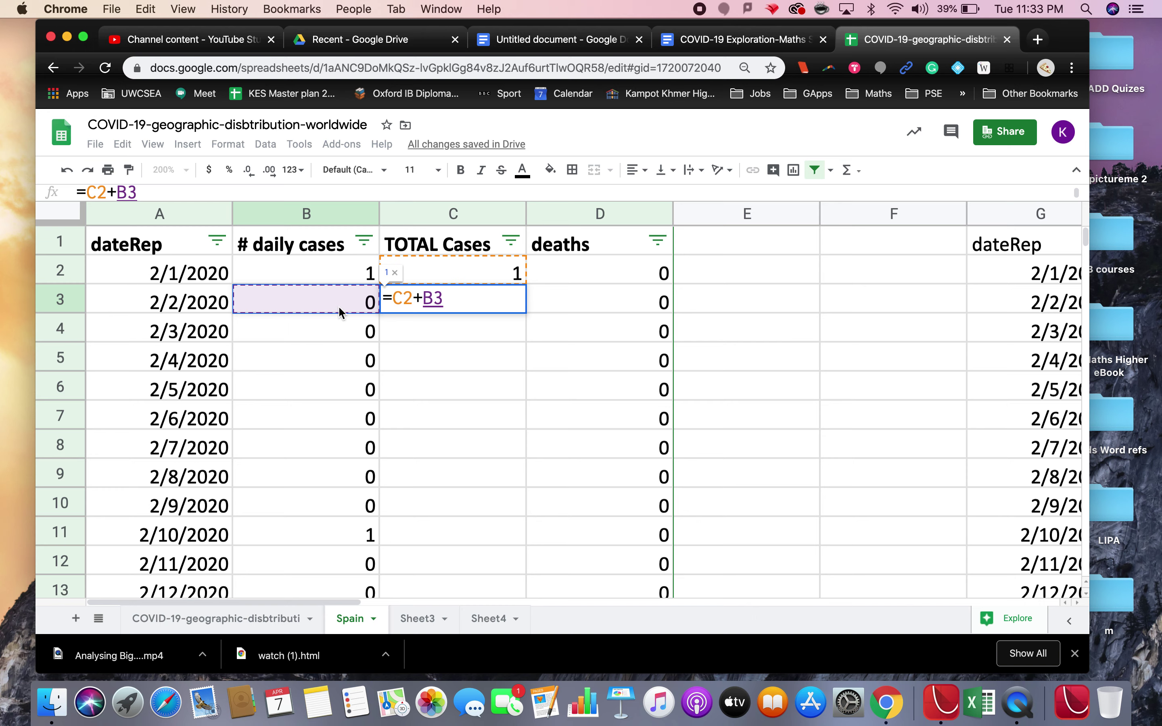
pyautogui.press('Return')
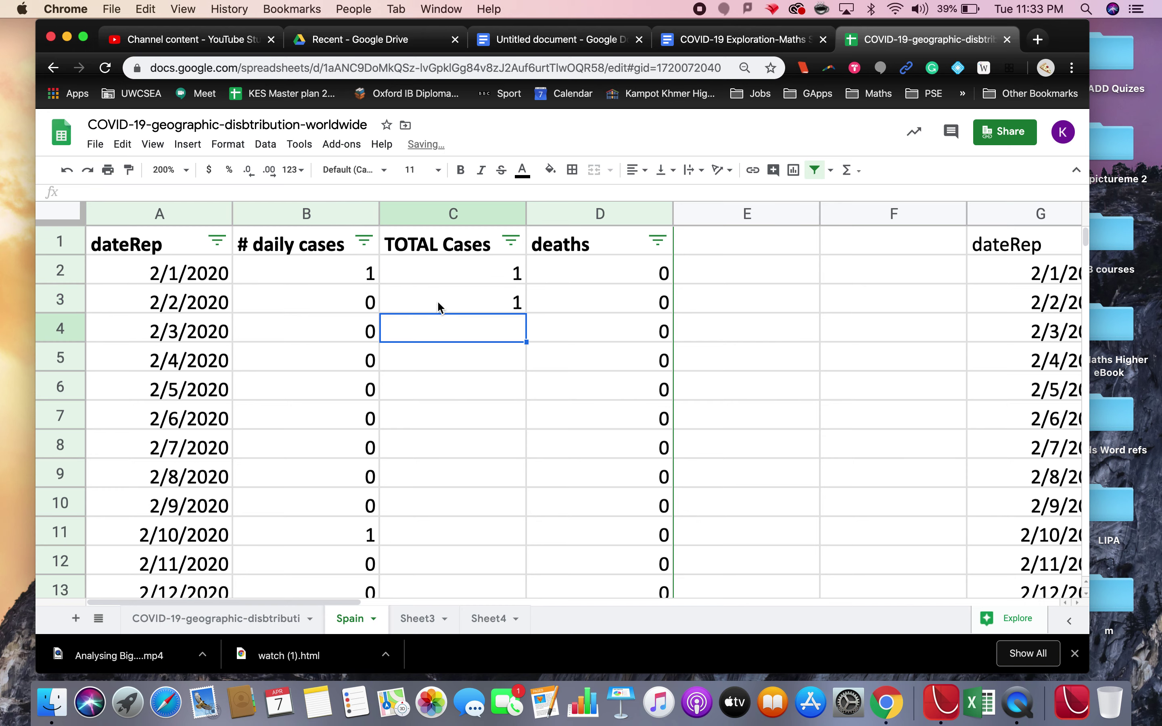
# - Fill the running-total formula from C3 down the TOTAL Cases column to the last date row, 4/6/2020
pyautogui.click(475, 298)
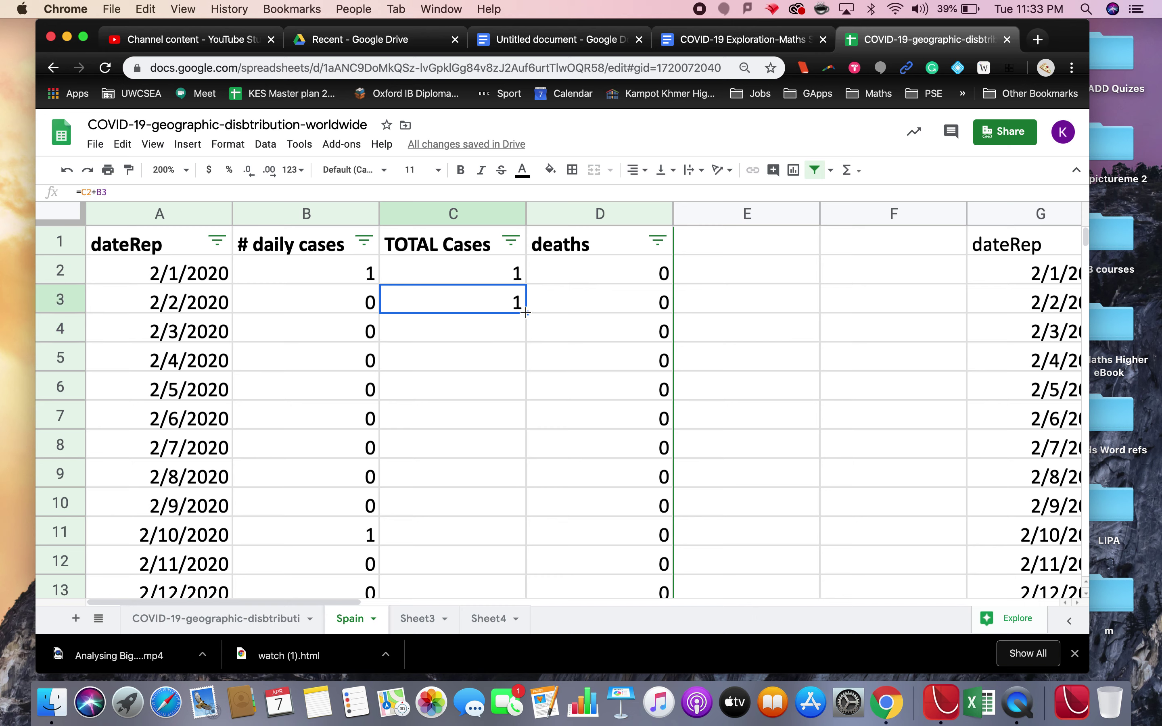
pyautogui.moveTo(526, 312); pyautogui.dragTo(500, 565)
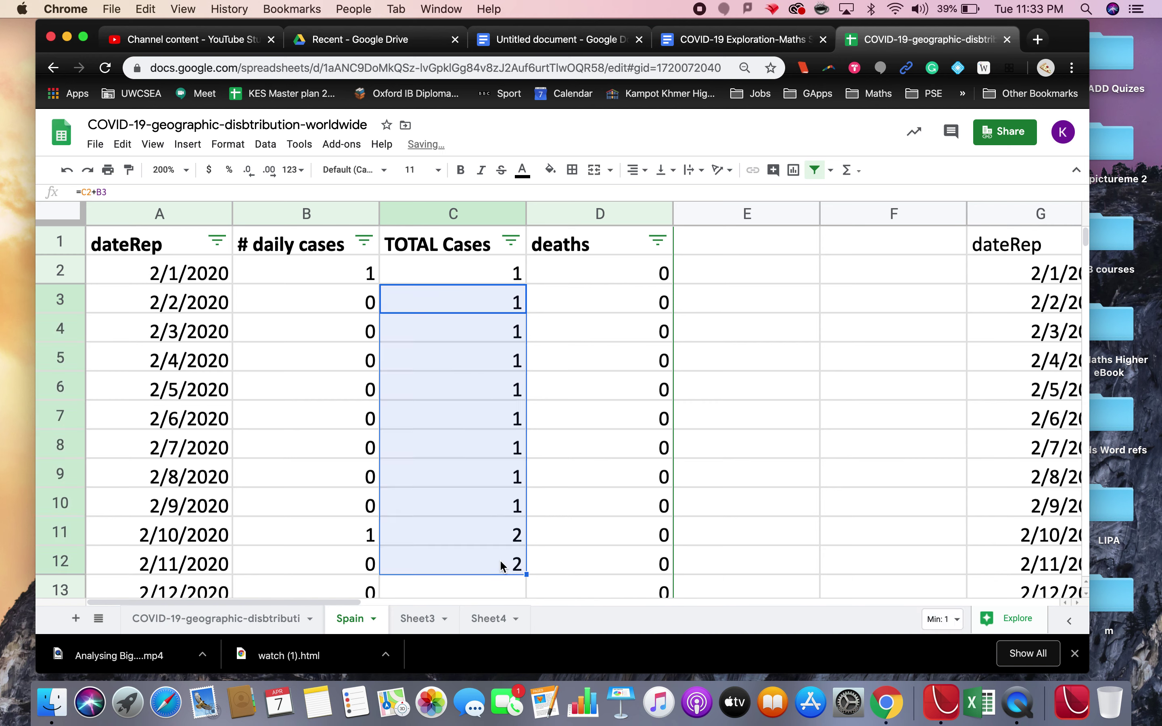
pyautogui.click(498, 536)
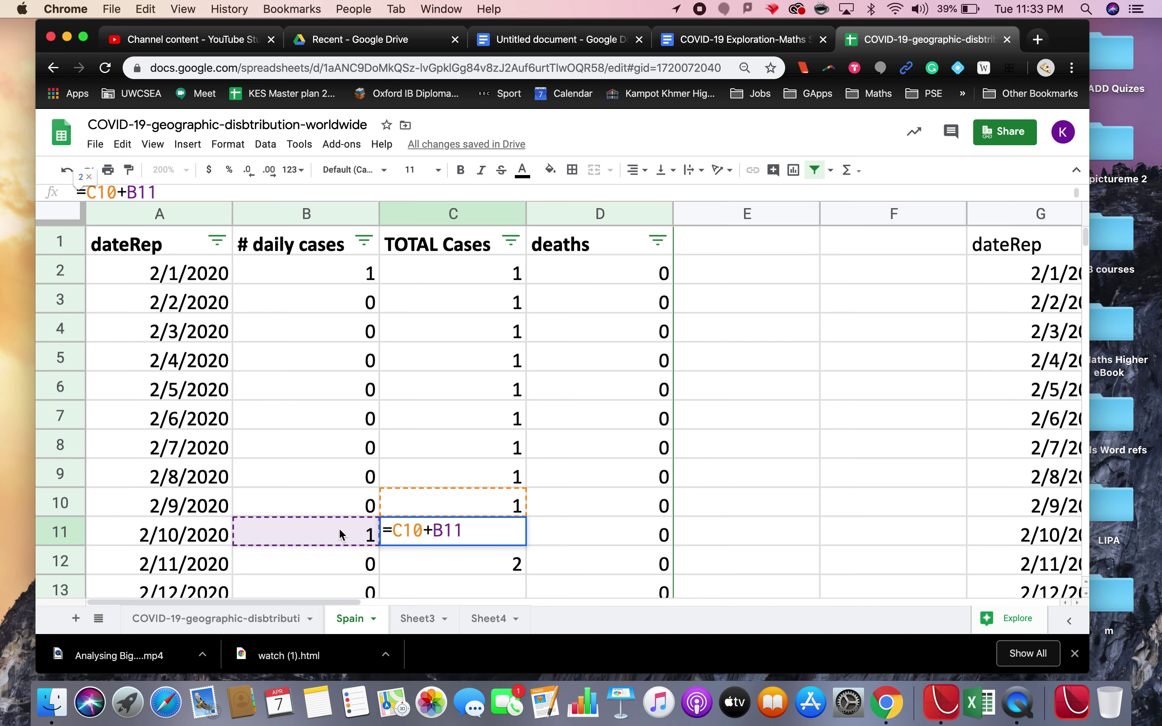
pyautogui.press('Return')
pyautogui.scroll(-3, 489, 473)
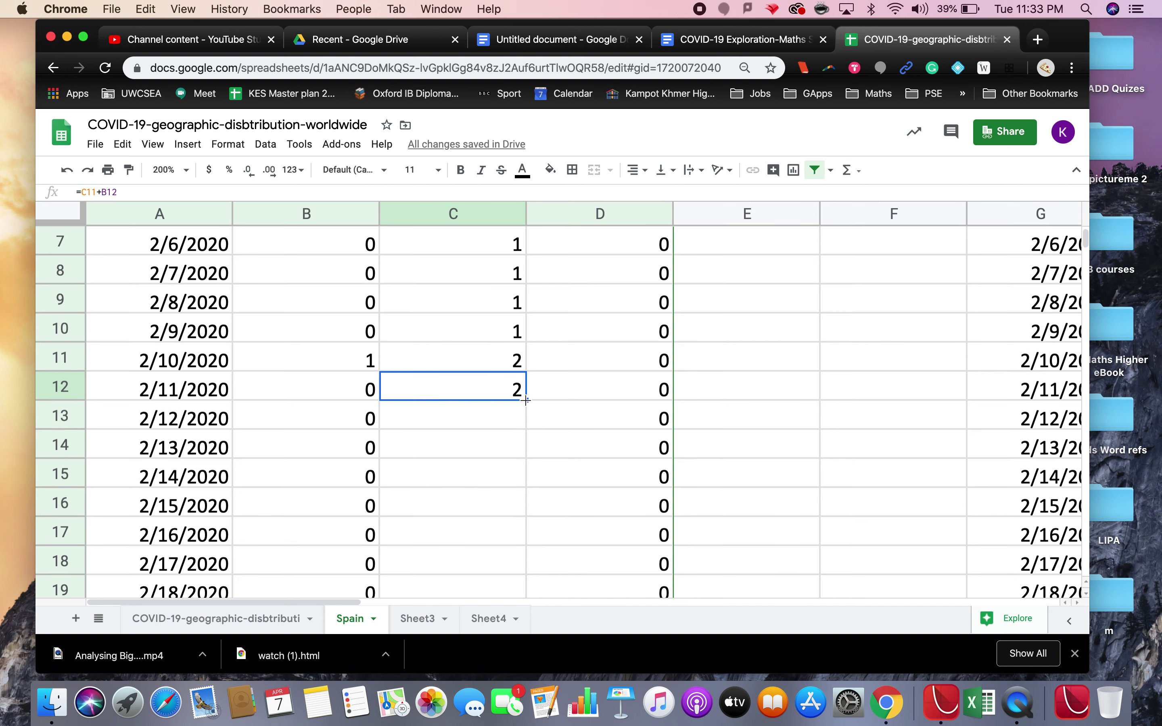
pyautogui.doubleClick(526, 400)
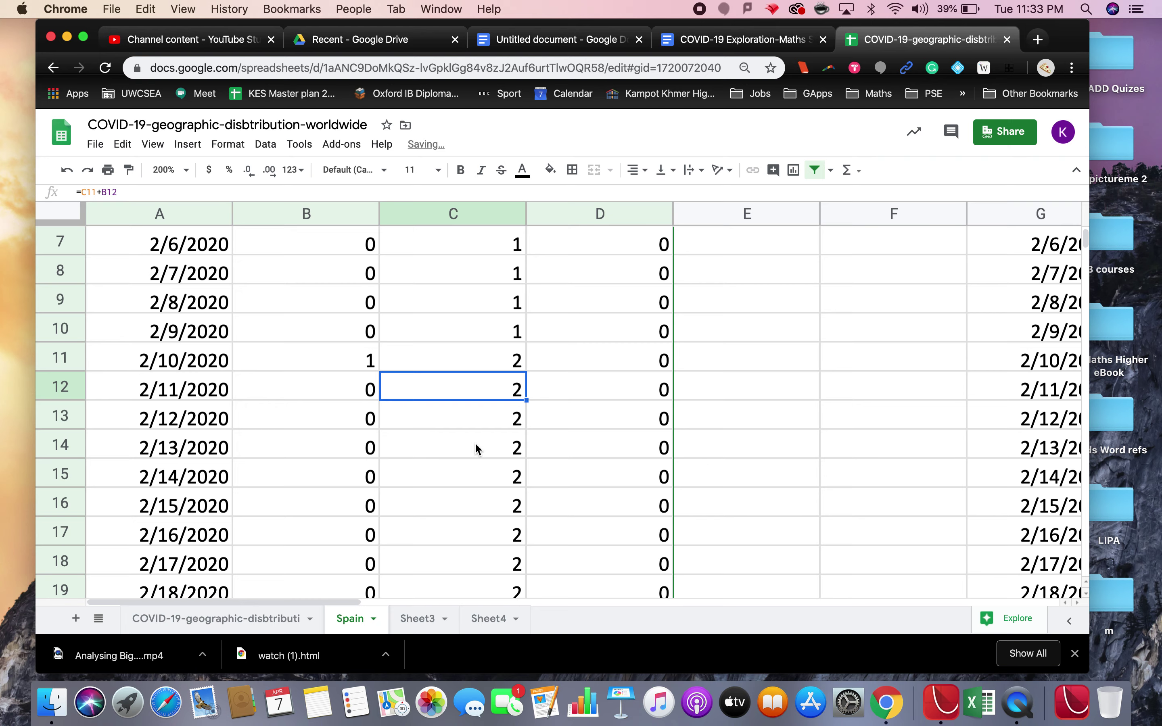
# - Inspect the running-total formula in C36 and the cumulative totals down to the 4/6/2020 row
pyautogui.scroll(-10, 474, 446)
pyautogui.scroll(-2, 475, 449)
pyautogui.scroll(6, 475, 449)
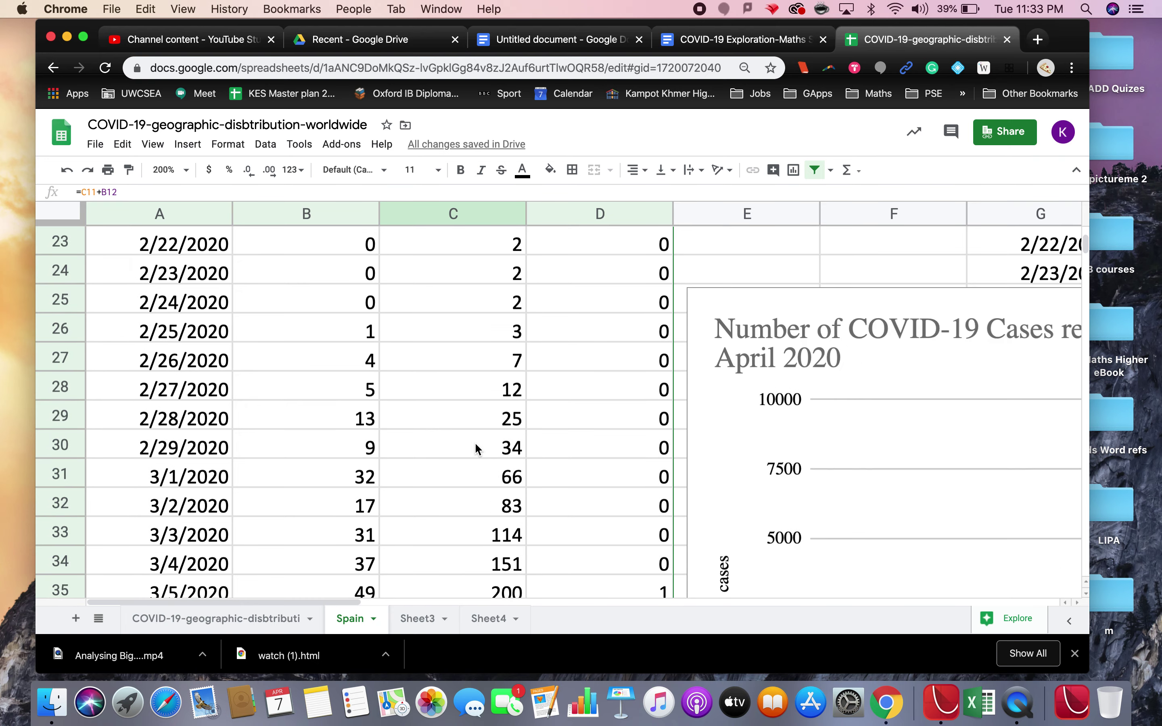
pyautogui.scroll(-4, 475, 449)
pyautogui.scroll(3, 476, 449)
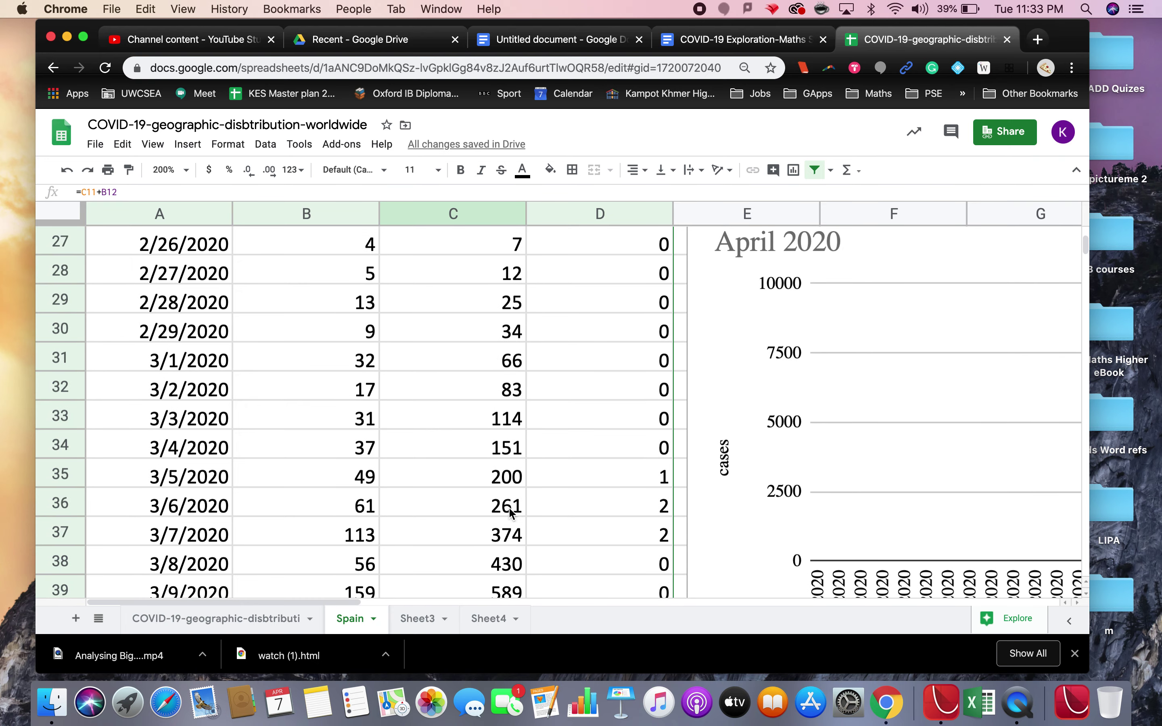
pyautogui.click(497, 511)
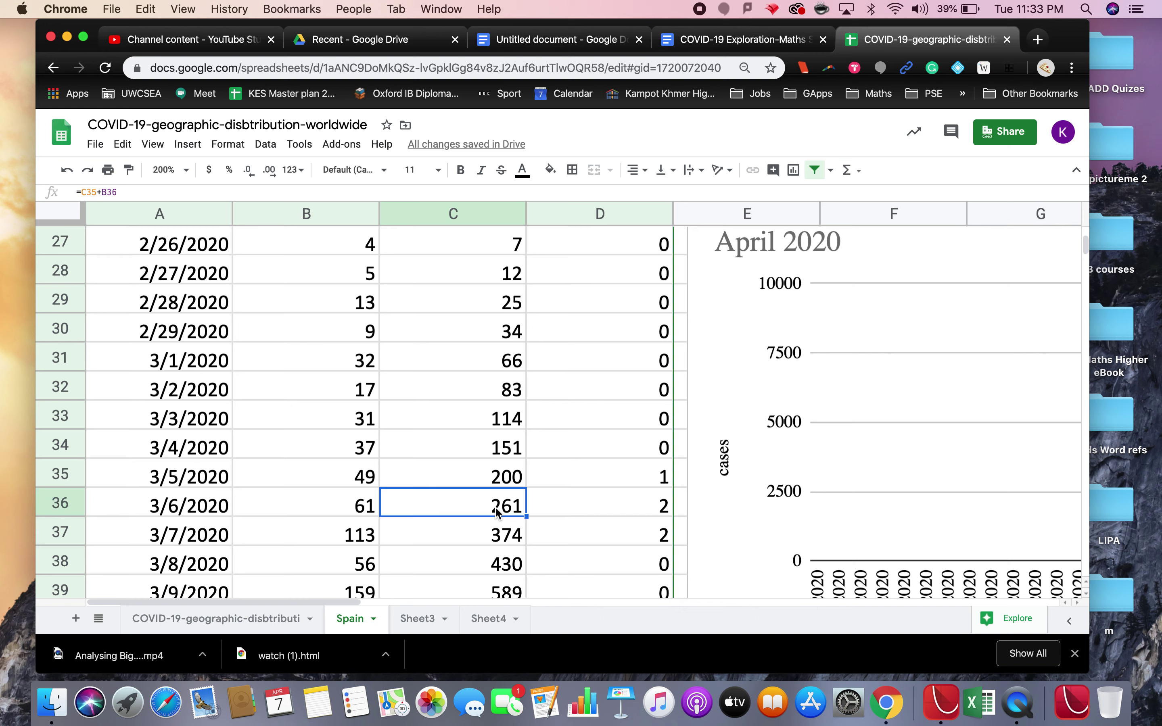
pyautogui.click(384, 191)
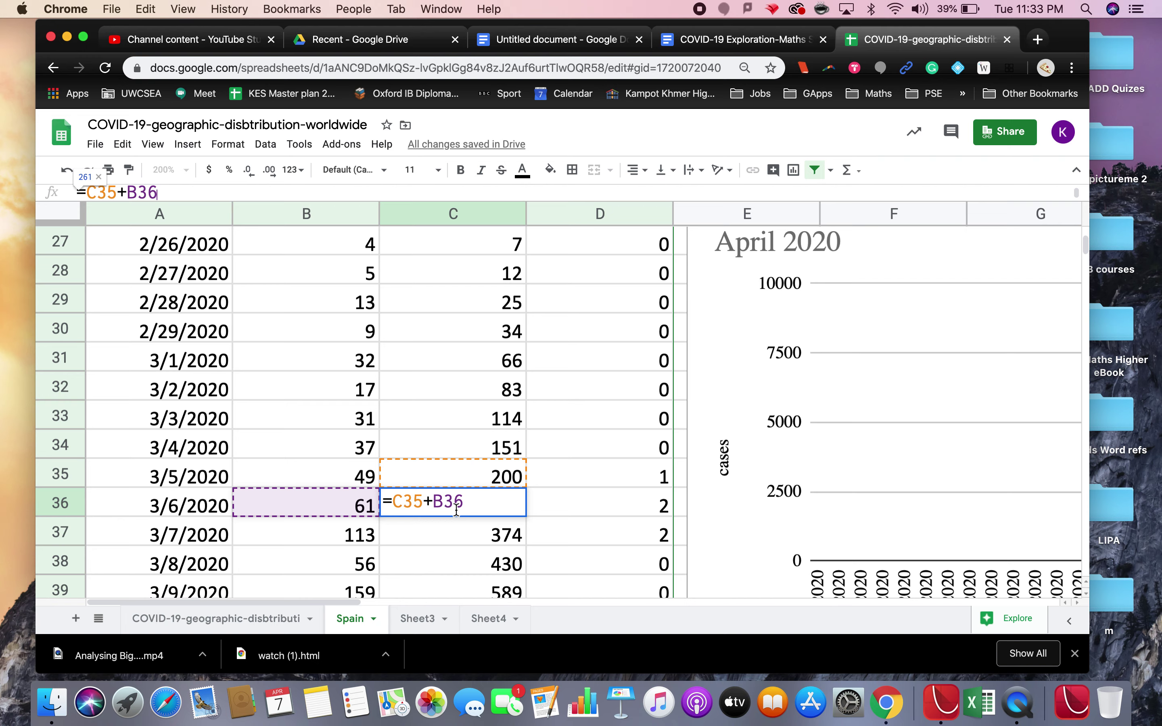
pyautogui.press('Return')
pyautogui.scroll(-3, 507, 509)
pyautogui.scroll(-10, 507, 509)
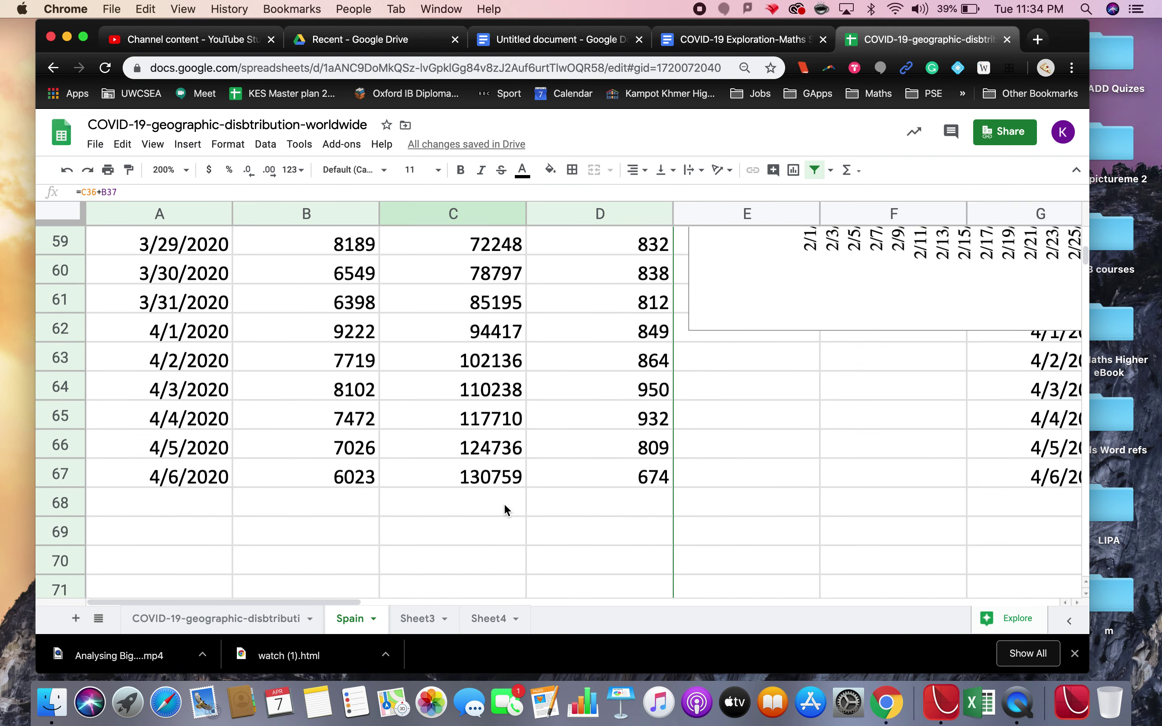
pyautogui.scroll(-1, 506, 509)
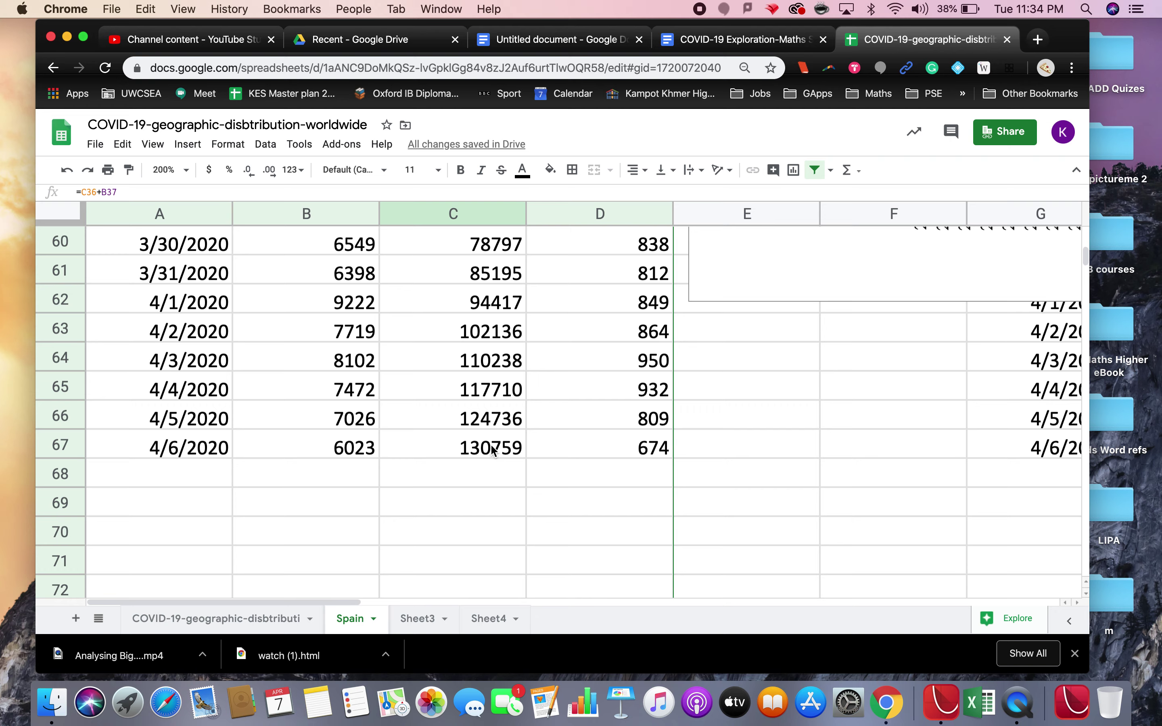
pyautogui.scroll(20, 492, 449)
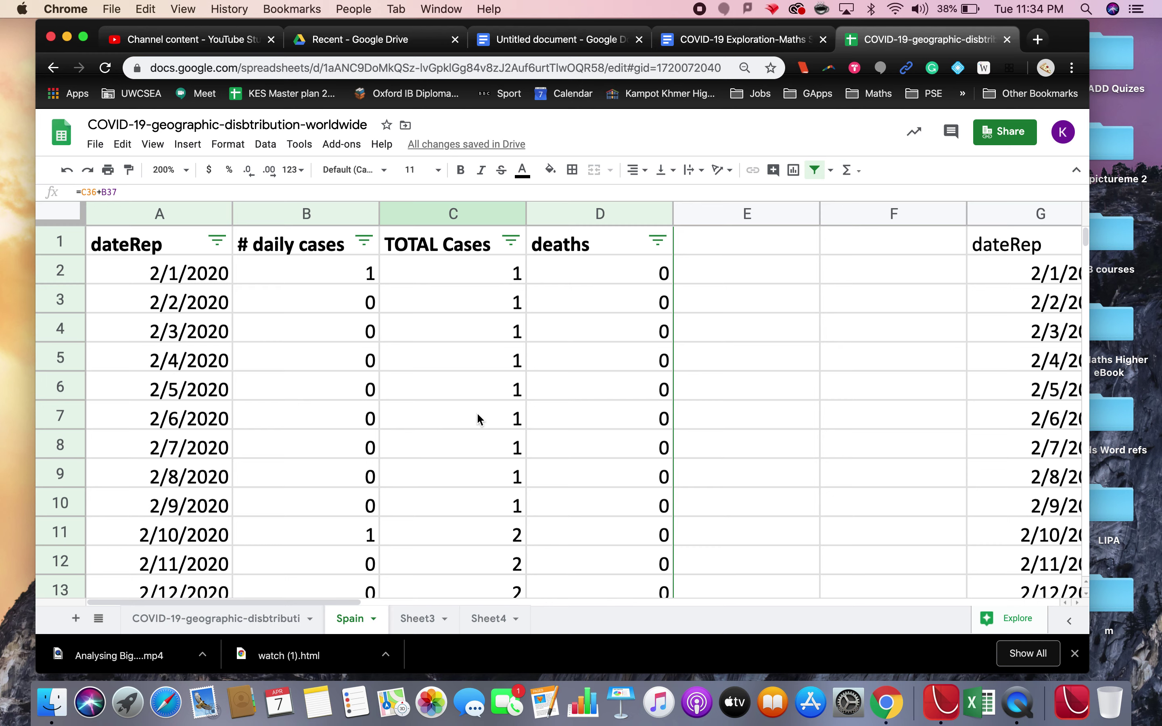
# - Examine the cumulative totals and their formulas for the days around the start of March, near rows 30 to 33
pyautogui.scroll(-10, 479, 419)
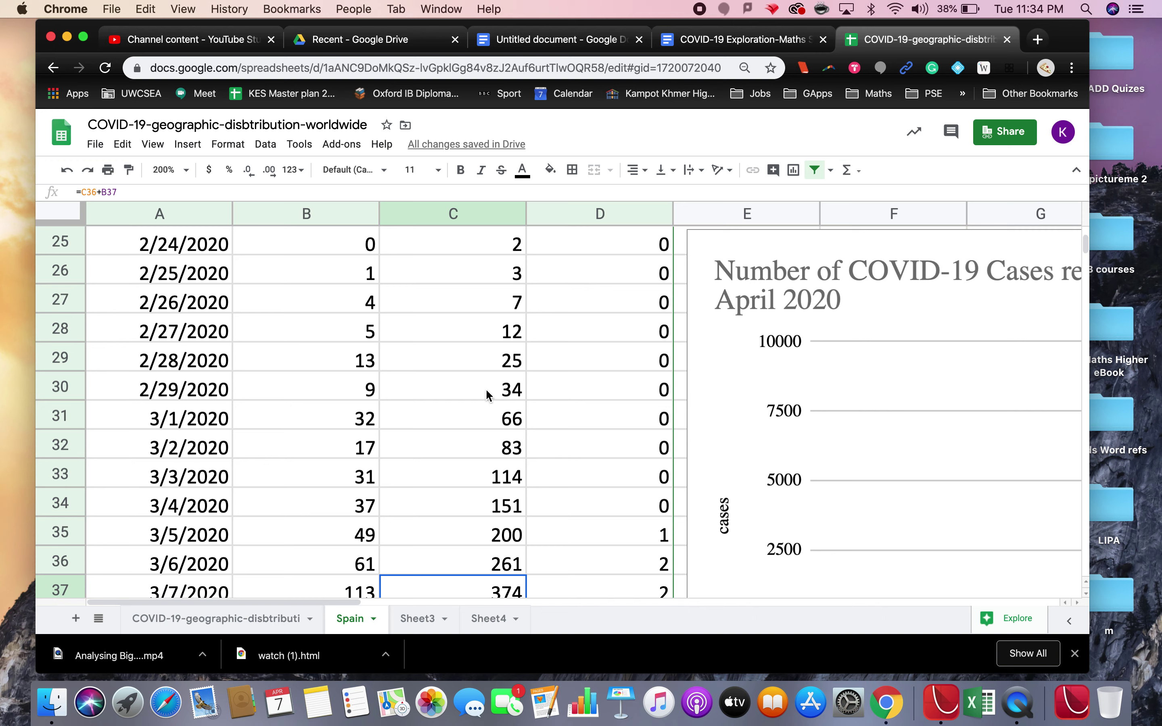
pyautogui.click(488, 395)
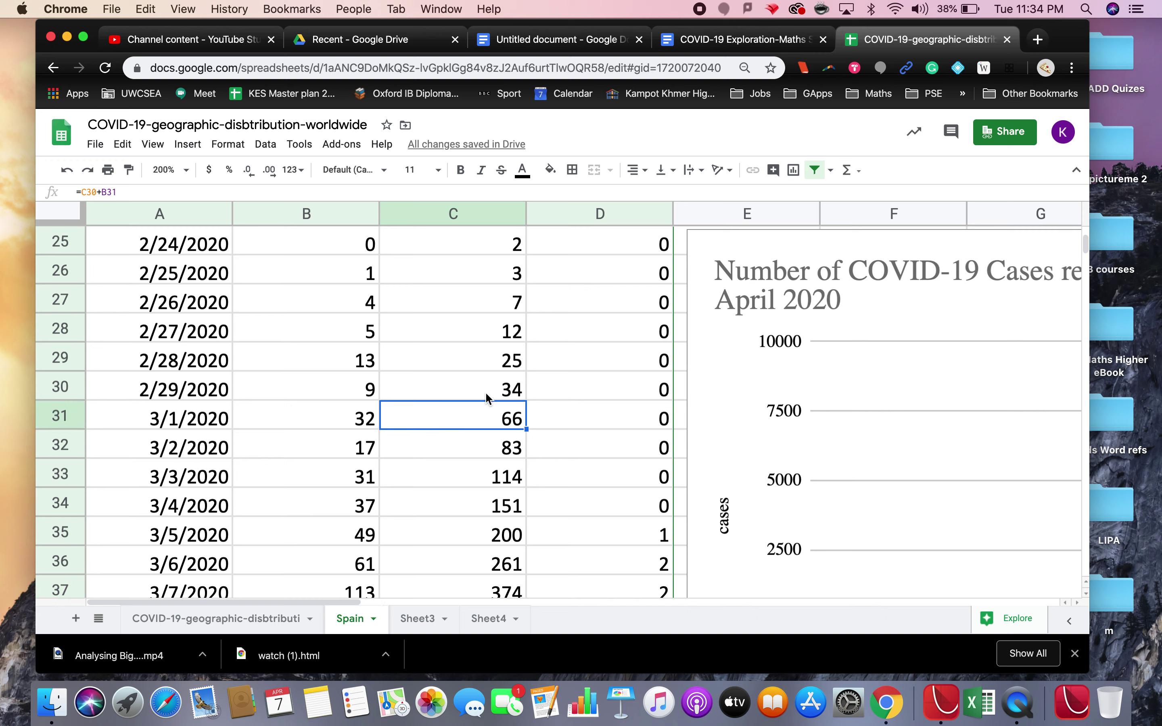
pyautogui.click(487, 396)
pyautogui.click(488, 415)
pyautogui.click(485, 456)
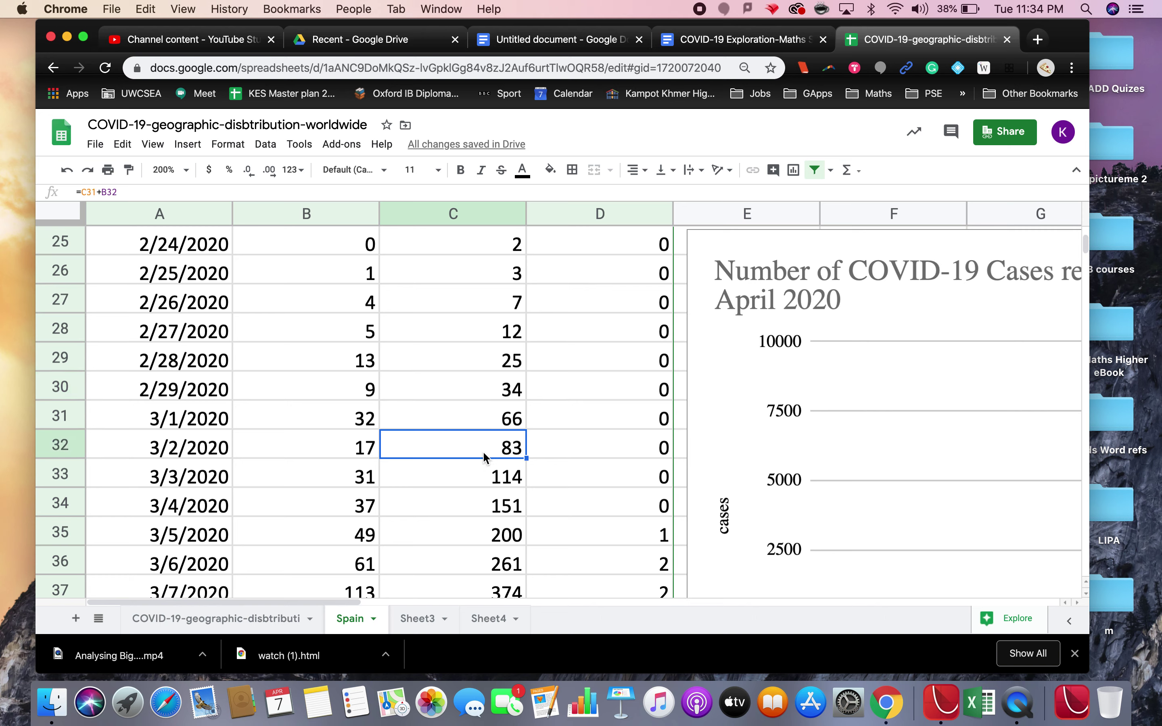
pyautogui.click(483, 478)
pyautogui.click(484, 455)
pyautogui.scroll(8, 479, 461)
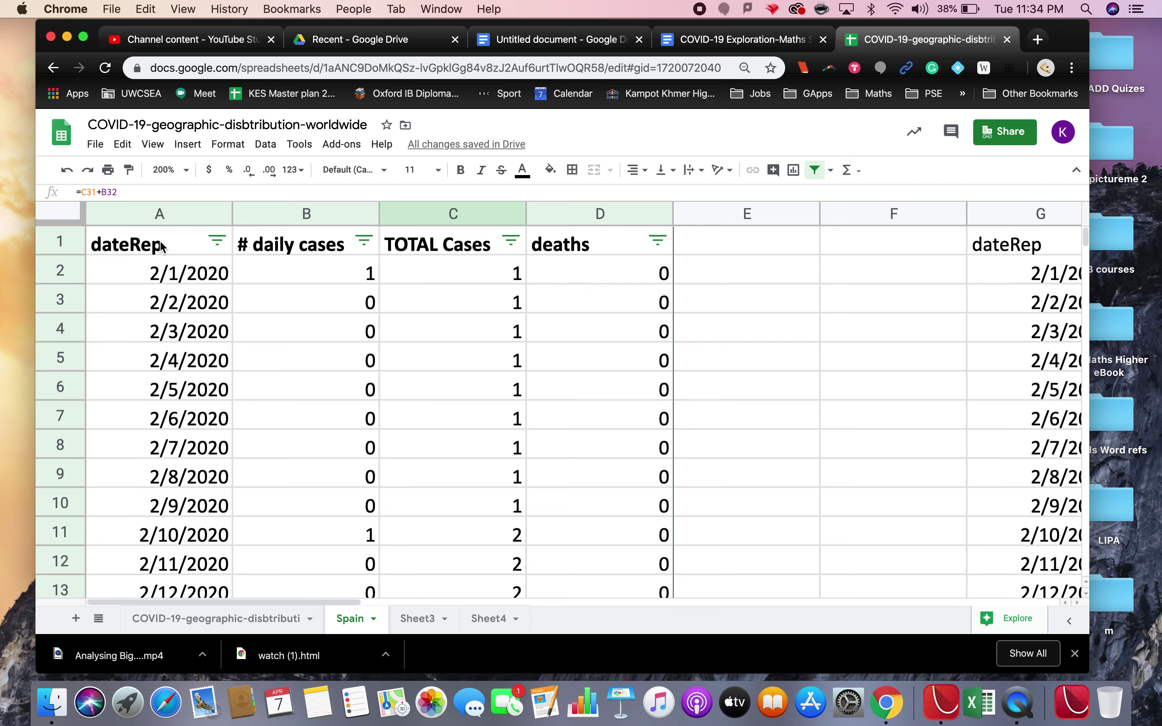
pyautogui.moveTo(161, 247); pyautogui.dragTo(179, 418)
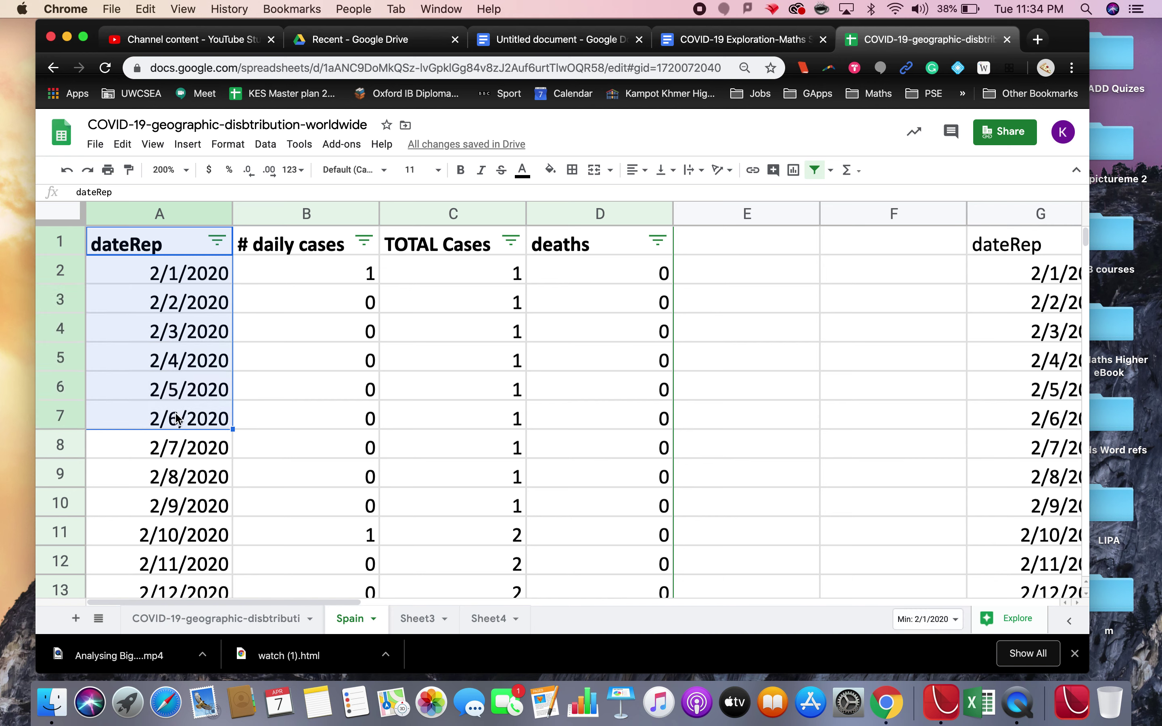
pyautogui.click(429, 247)
pyautogui.keyDown('shift'); pyautogui.click(431, 396); pyautogui.keyUp('shift')
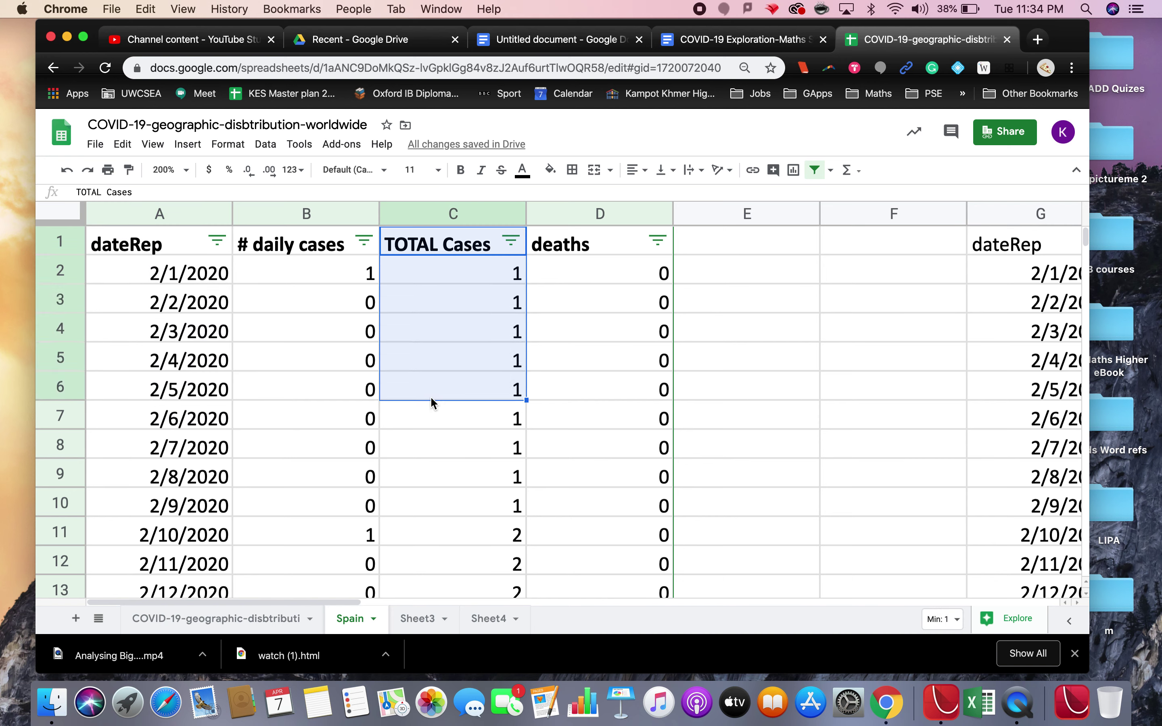
# - Insert a chart of total cases against date from the ranges A1:A67 and C1:C67
pyautogui.moveTo(168, 242); pyautogui.dragTo(201, 445)
pyautogui.scroll(9, 177, 317)
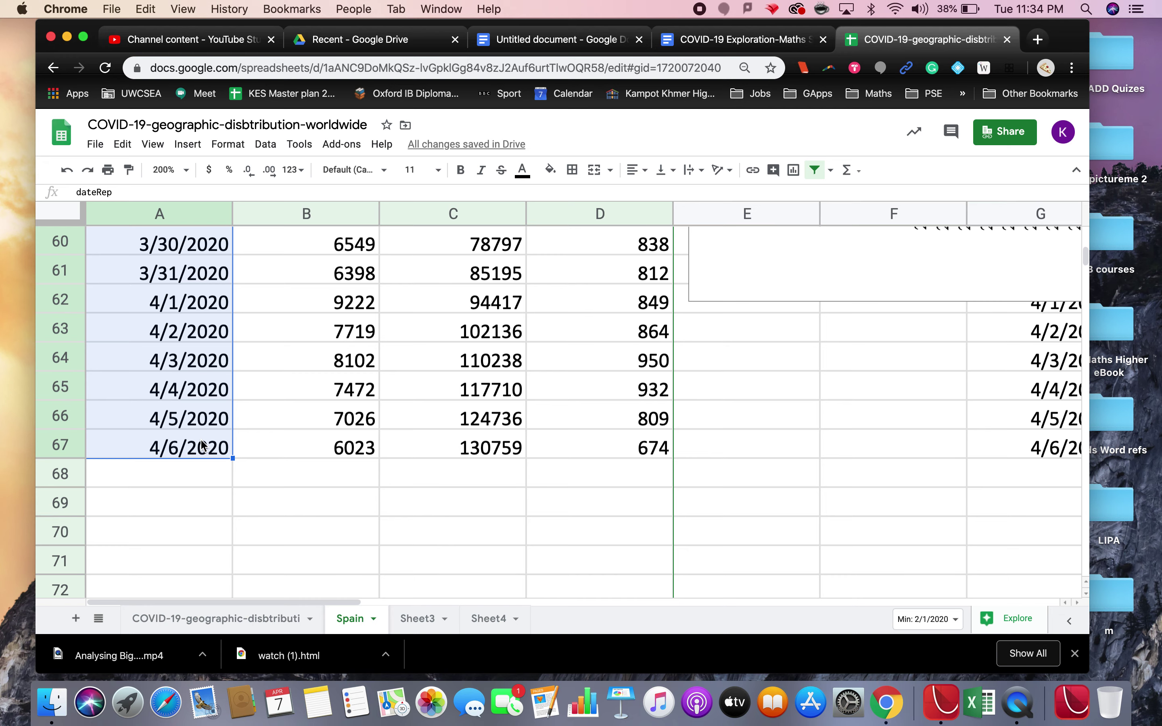
pyautogui.scroll(15, 475, 408)
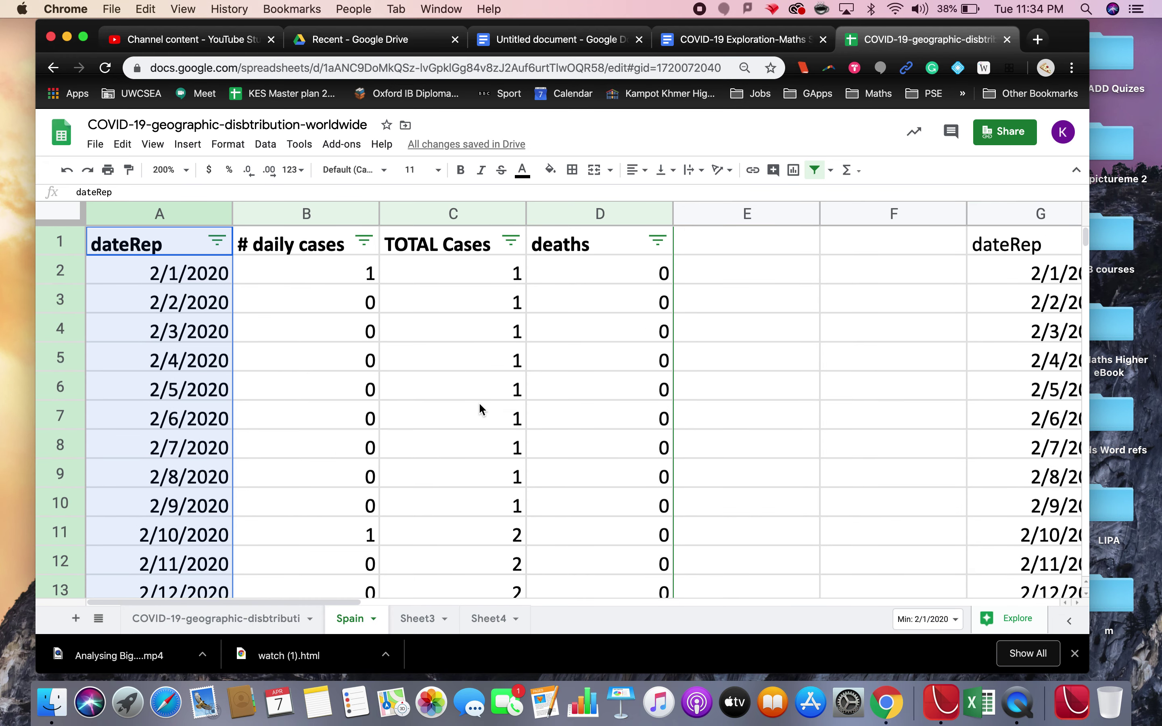
pyautogui.moveTo(455, 247); pyautogui.dragTo(471, 558)
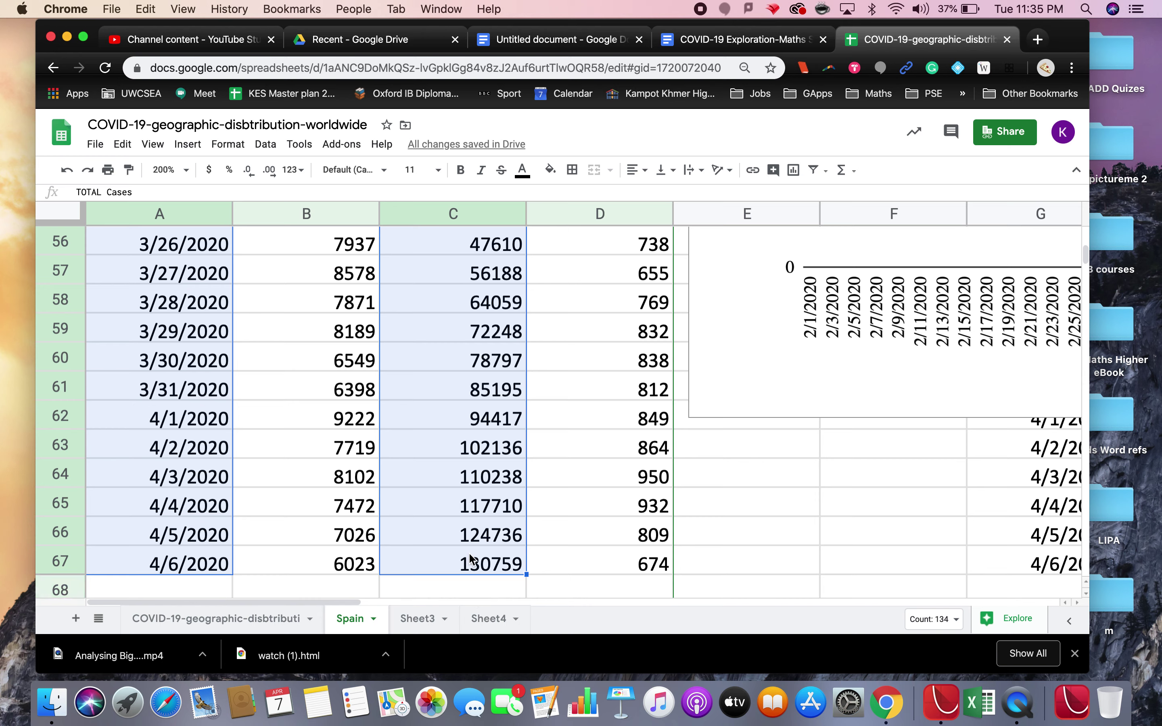
pyautogui.click(187, 144)
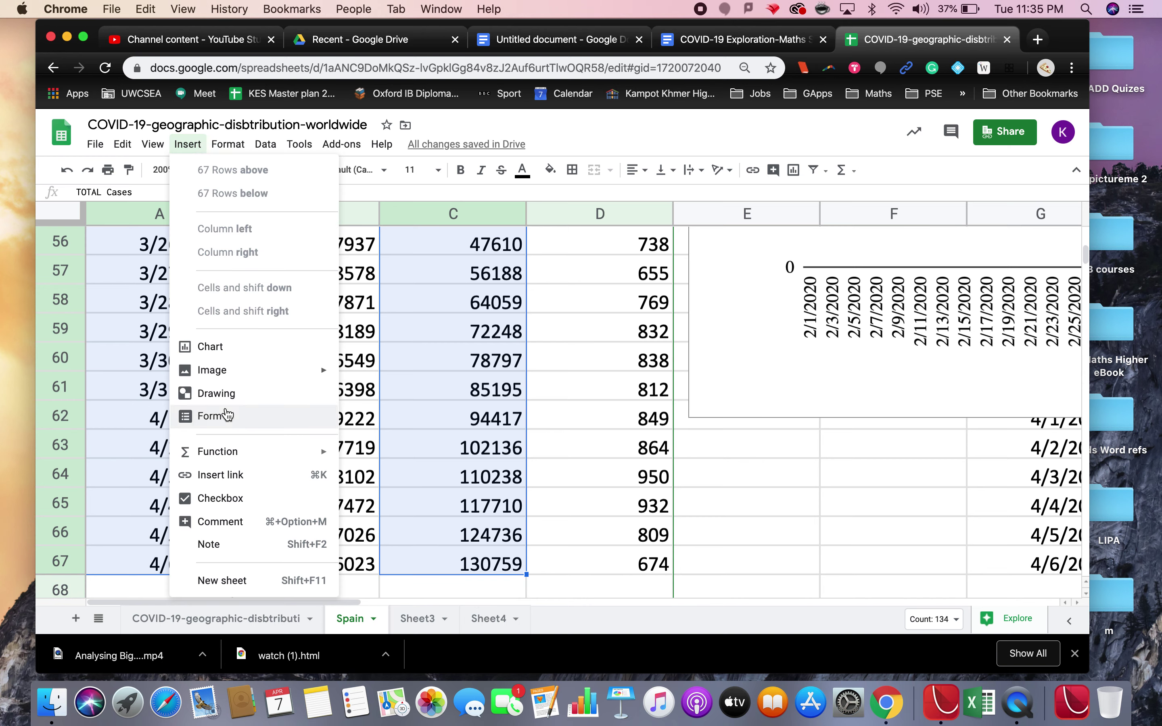
pyautogui.click(215, 347)
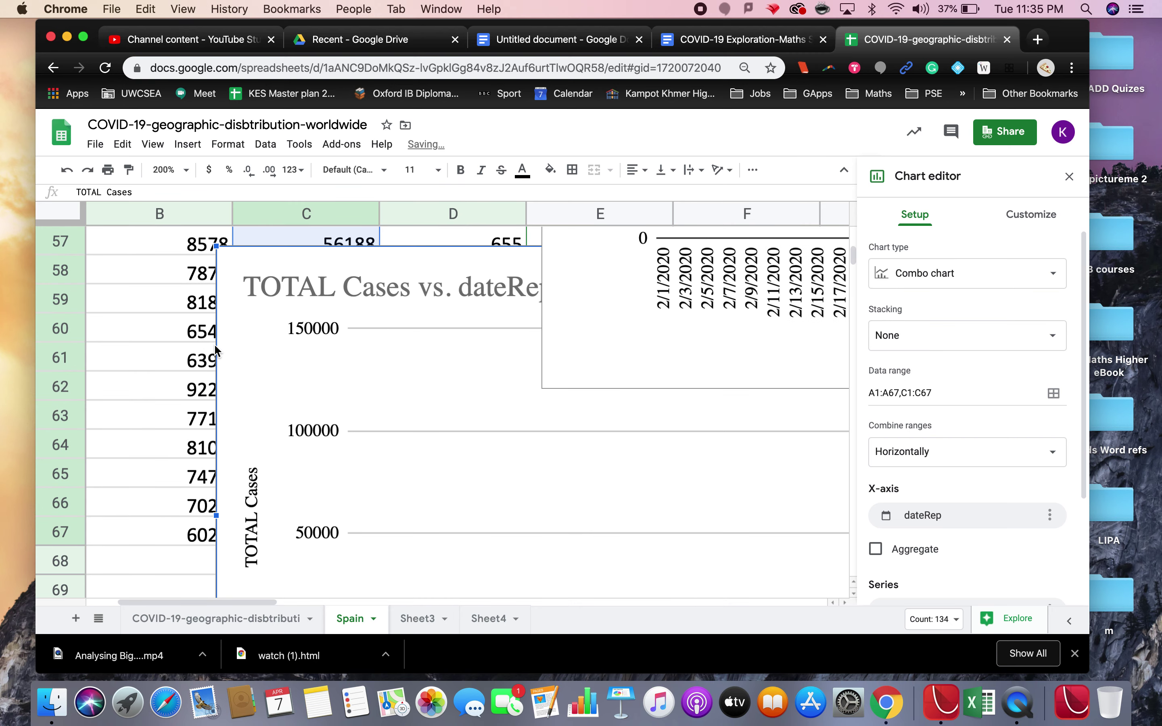
pyautogui.click(166, 169)
pyautogui.click(176, 265)
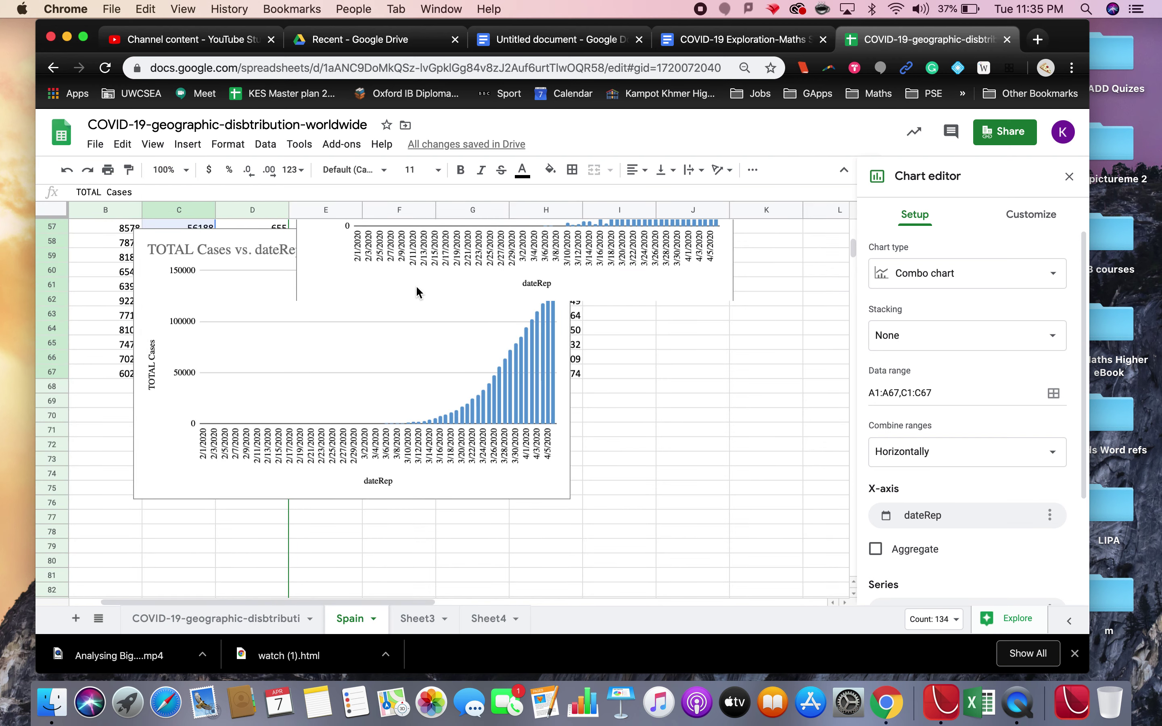
# - Move the total-cases chart away from the data columns and title it "TOTAL Covid-19 Cases in Spain from 1 Feb 2020 to 6 April 2020"
pyautogui.moveTo(261, 233); pyautogui.dragTo(324, 297)
pyautogui.hscroll(-2, 384, 343)
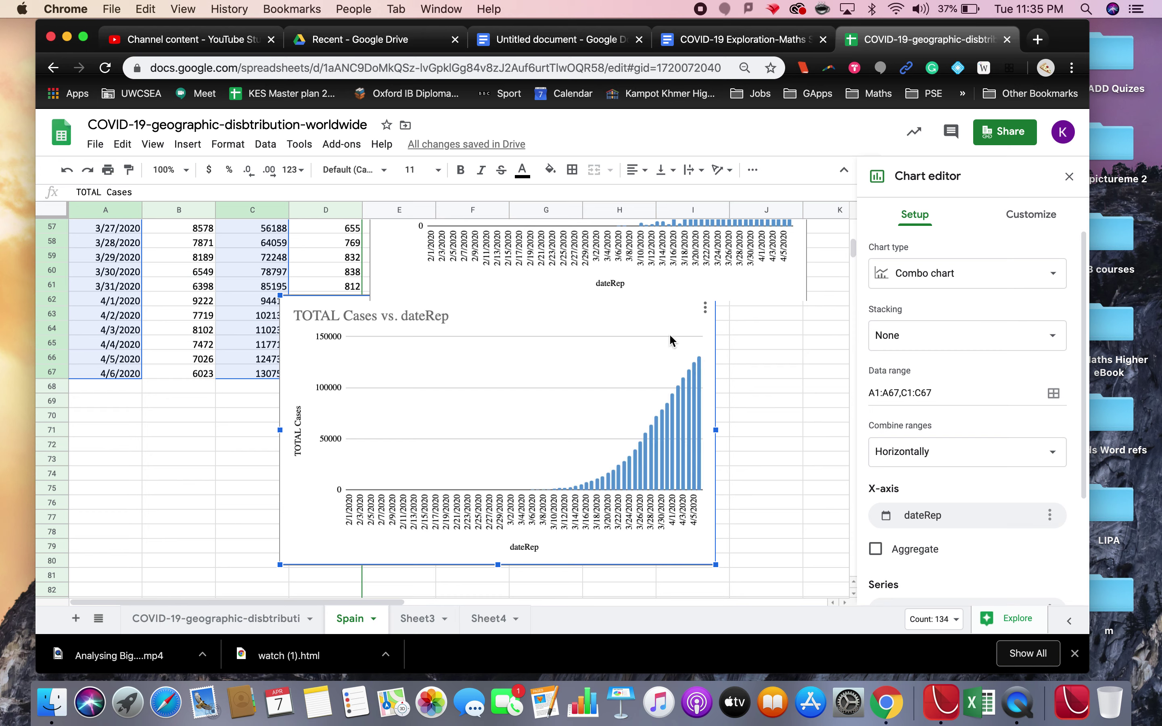
pyautogui.doubleClick(443, 317)
pyautogui.write('TO')
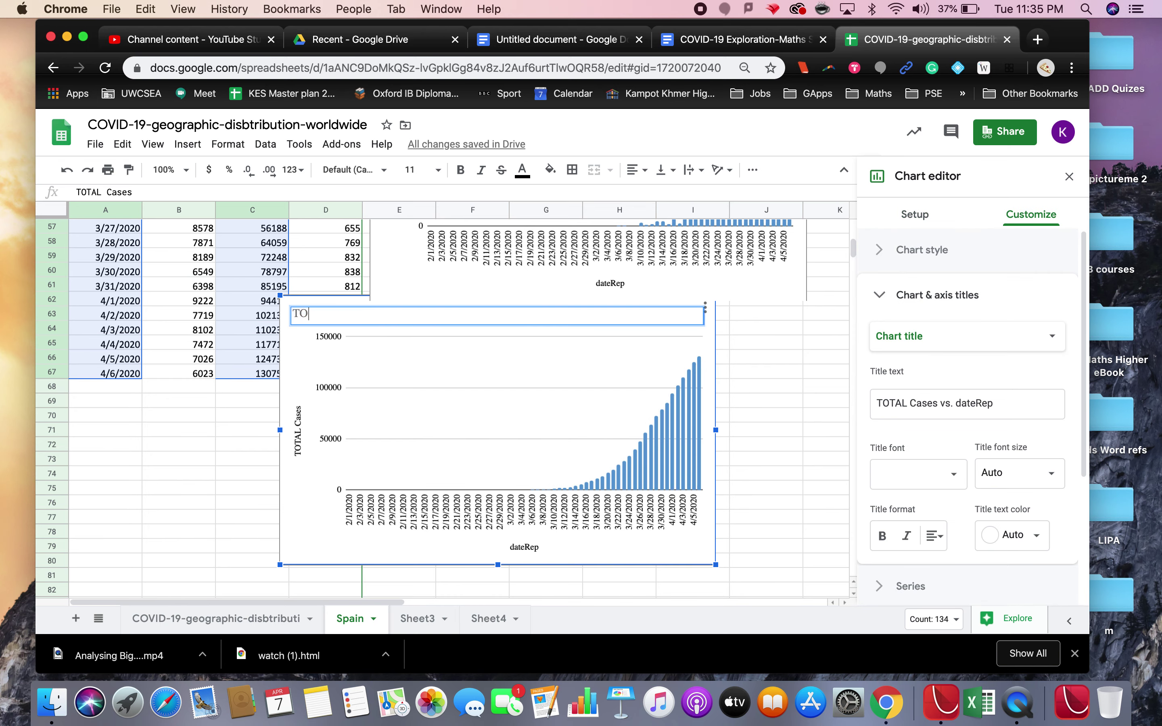
pyautogui.write('TAL Covid-19 Cases in Spain from')
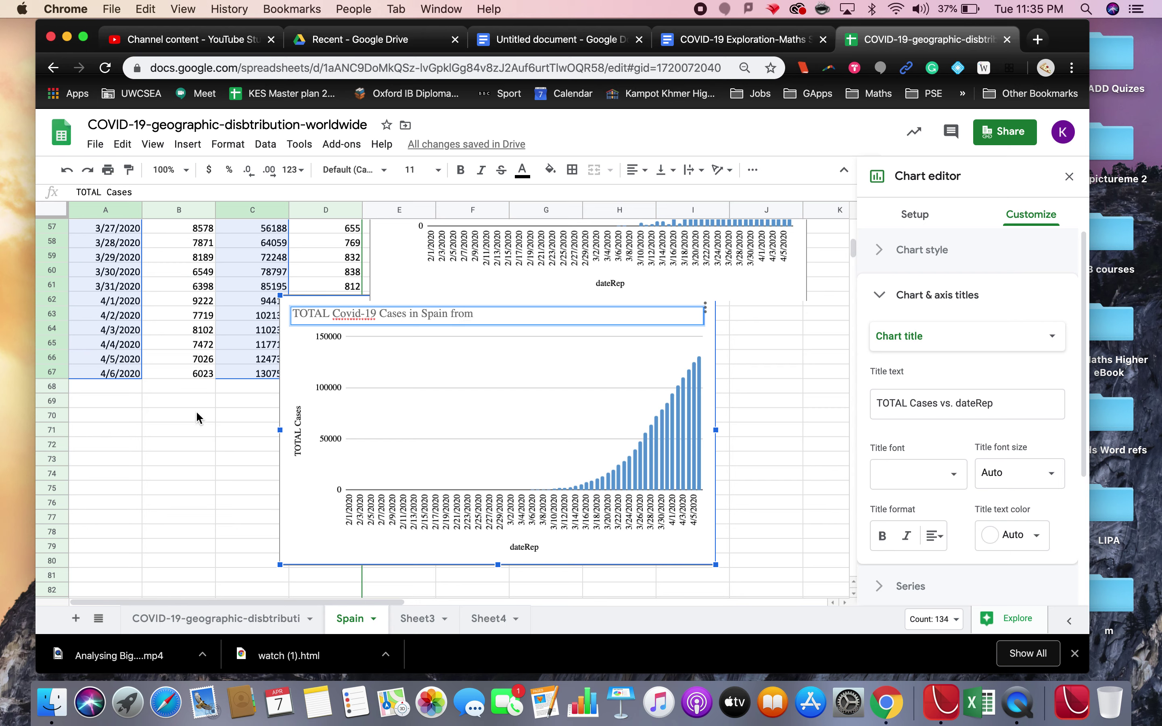
pyautogui.scroll(15, 374, 366)
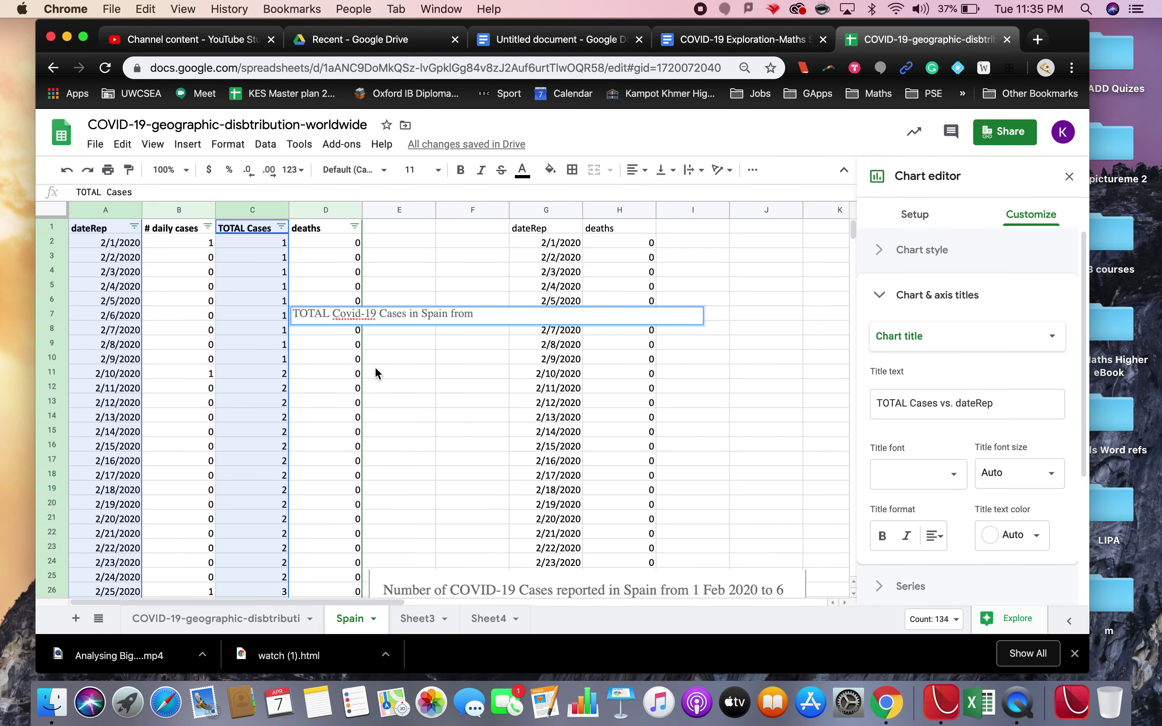
pyautogui.scroll(-12, 374, 370)
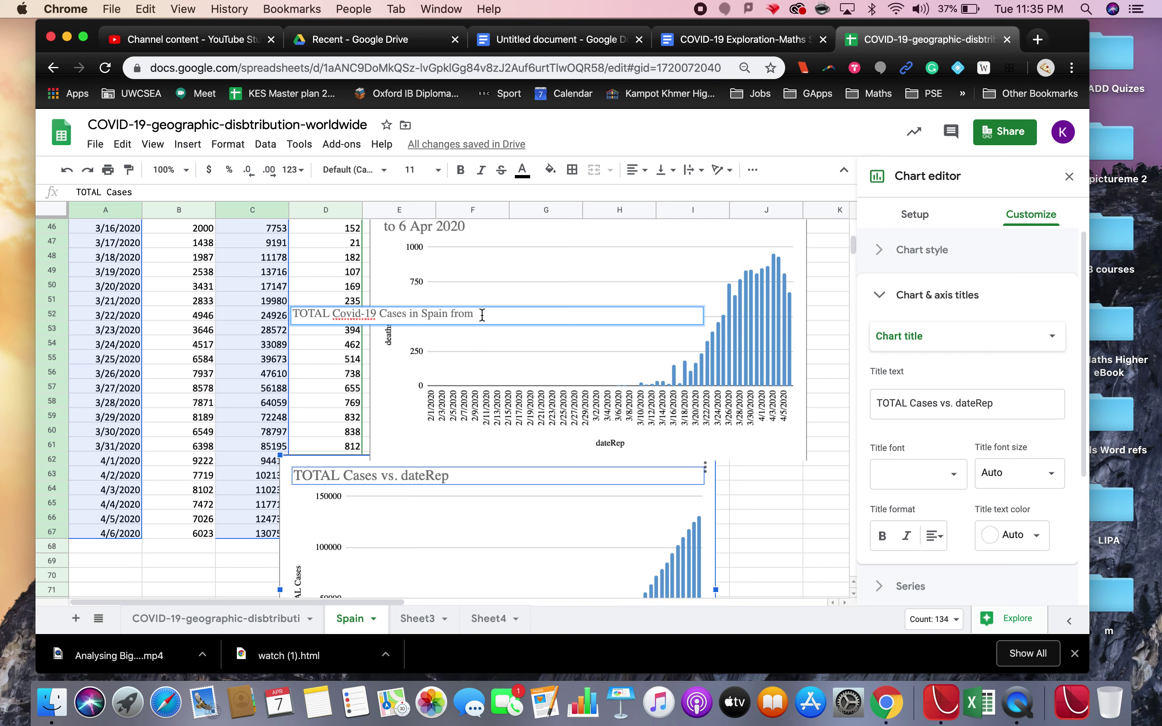
pyautogui.write('1 Feb 2020 to 6 April 2020')
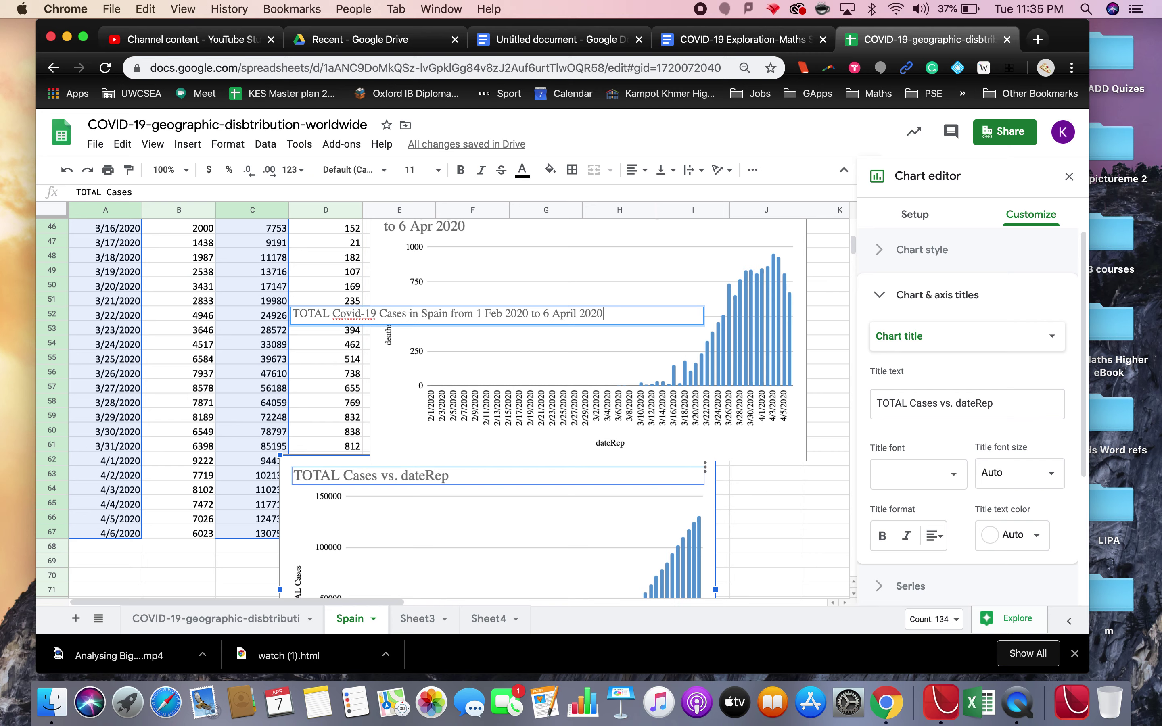
pyautogui.press('Return')
# - Reposition the total-cases chart just below the deaths chart so it no longer covers the TOTAL Cases values
pyautogui.scroll(-3, 371, 454)
pyautogui.click(371, 454)
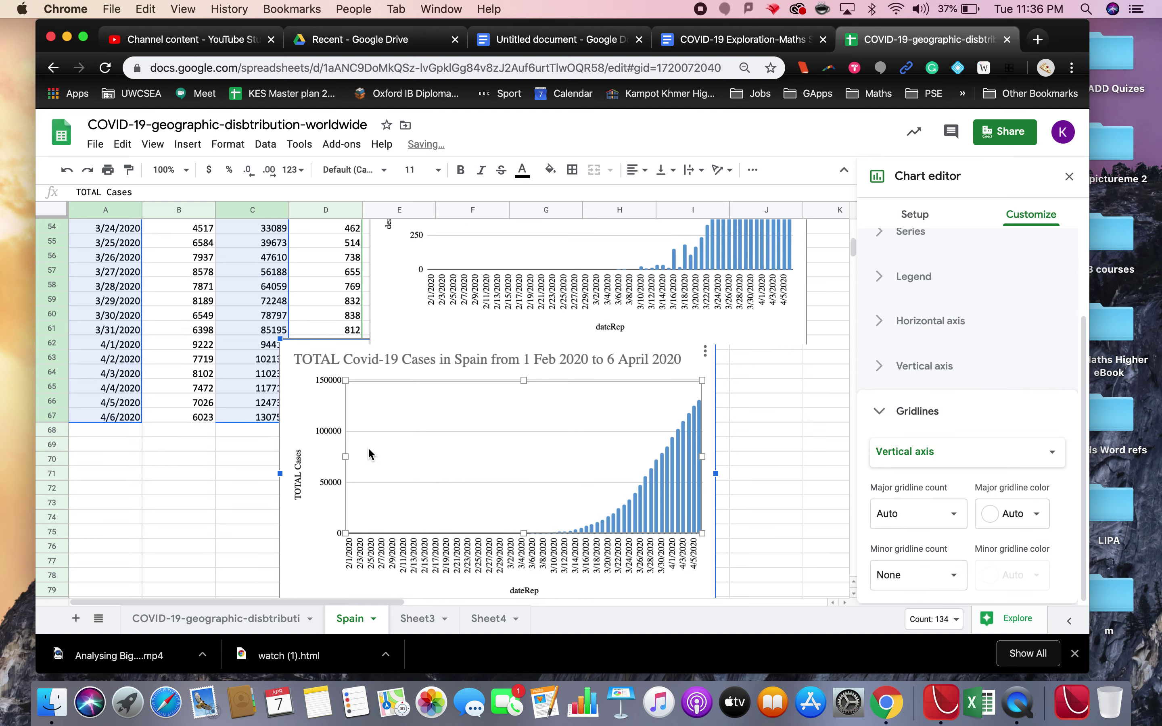
pyautogui.moveTo(290, 339); pyautogui.dragTo(312, 357)
pyautogui.scroll(-1, 672, 470)
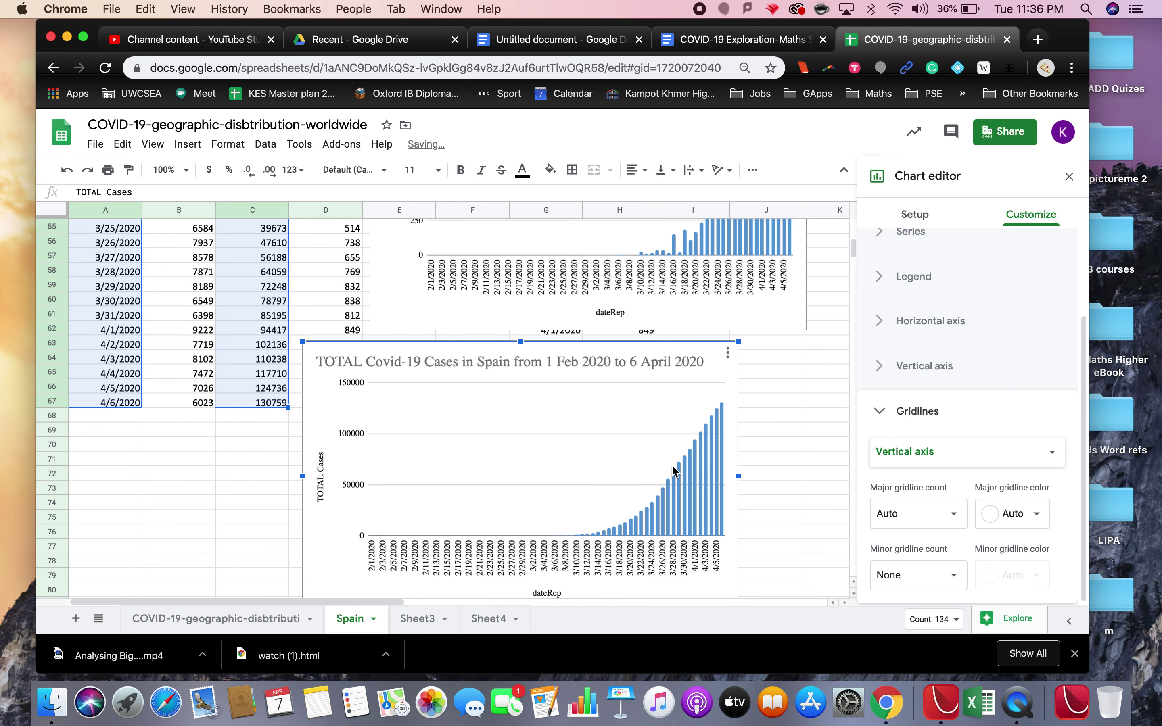
pyautogui.scroll(10, 594, 436)
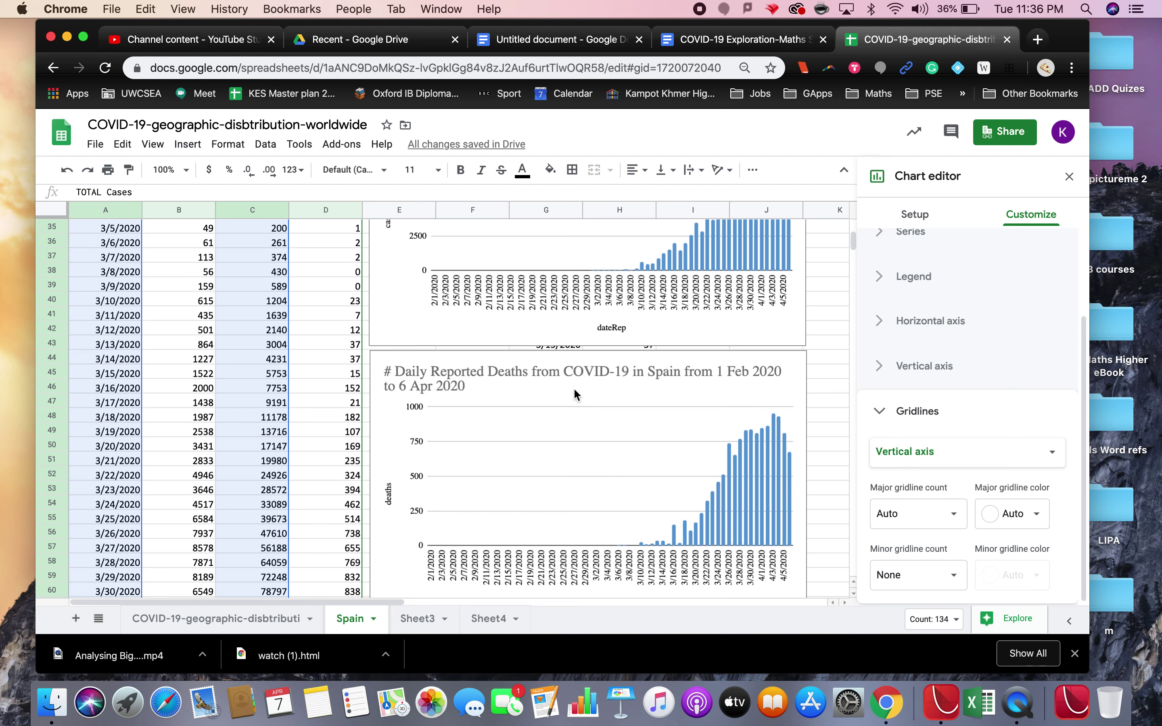
pyautogui.scroll(-10, 553, 504)
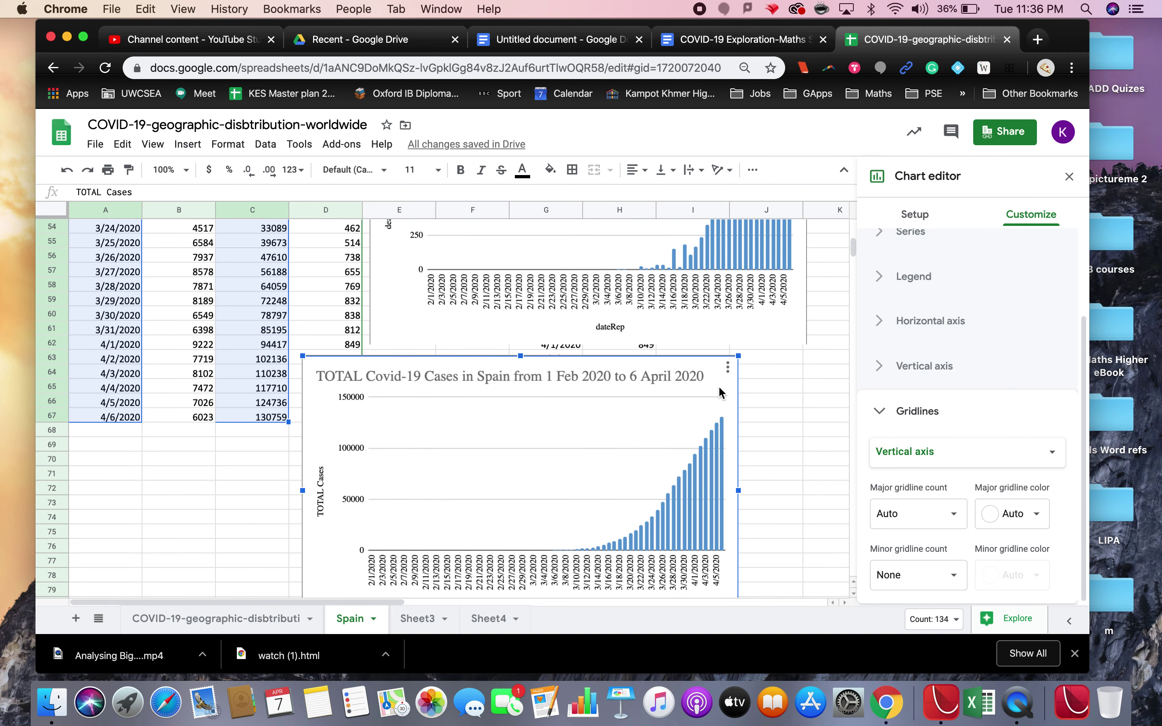
# - Change the total-cases chart to a scatter chart
pyautogui.scroll(3, 993, 312)
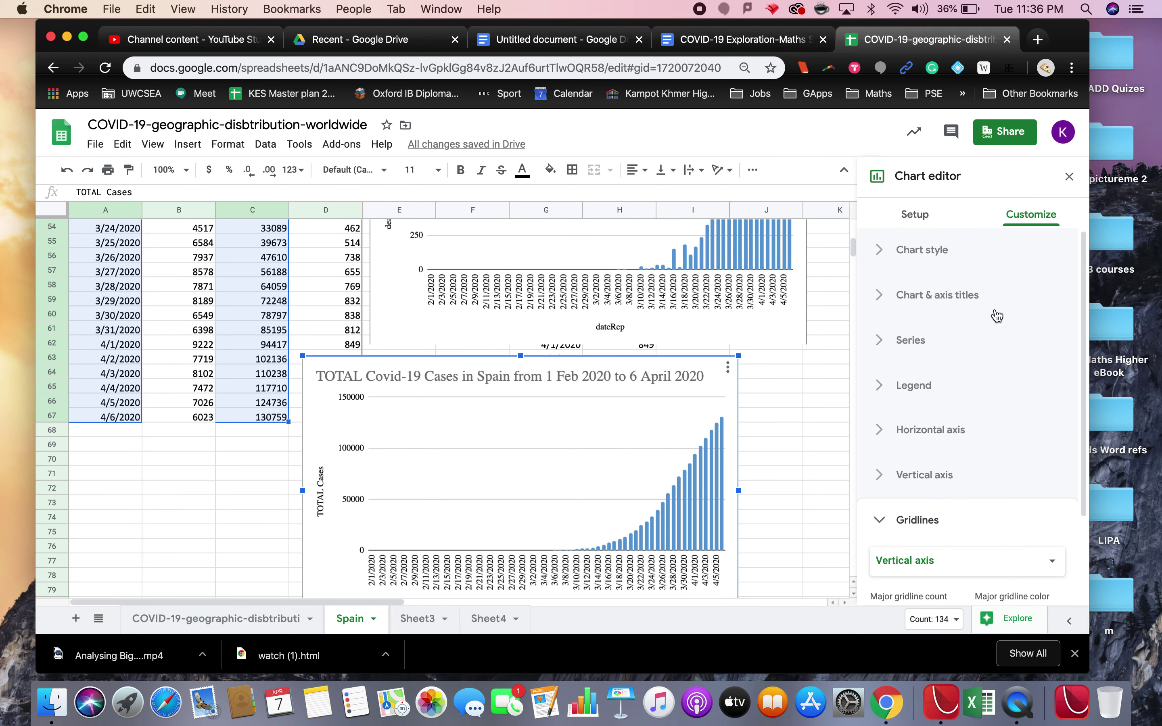
pyautogui.click(939, 254)
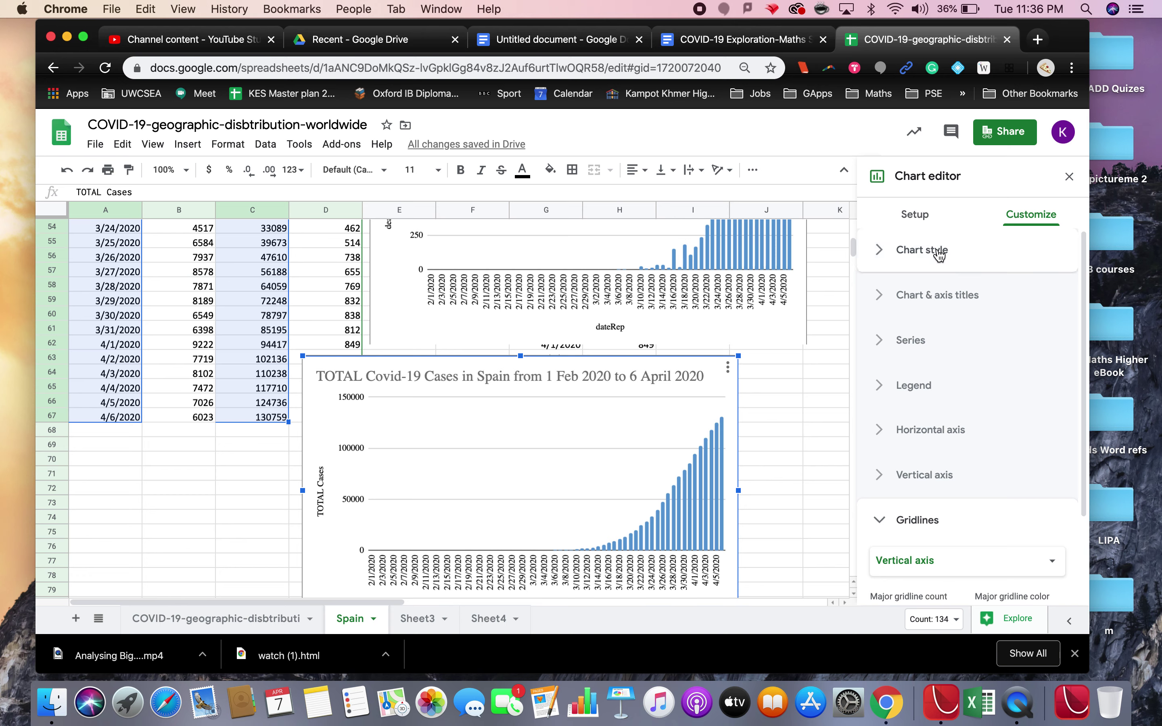
pyautogui.click(922, 217)
pyautogui.click(941, 273)
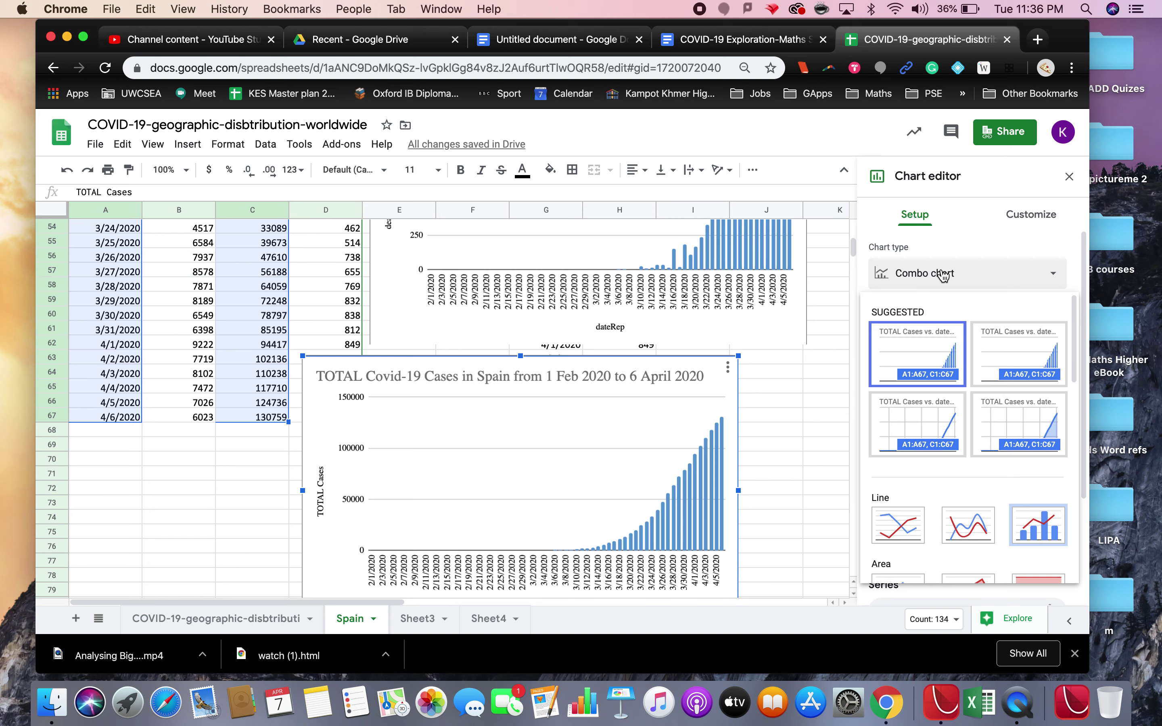
pyautogui.scroll(-10, 942, 453)
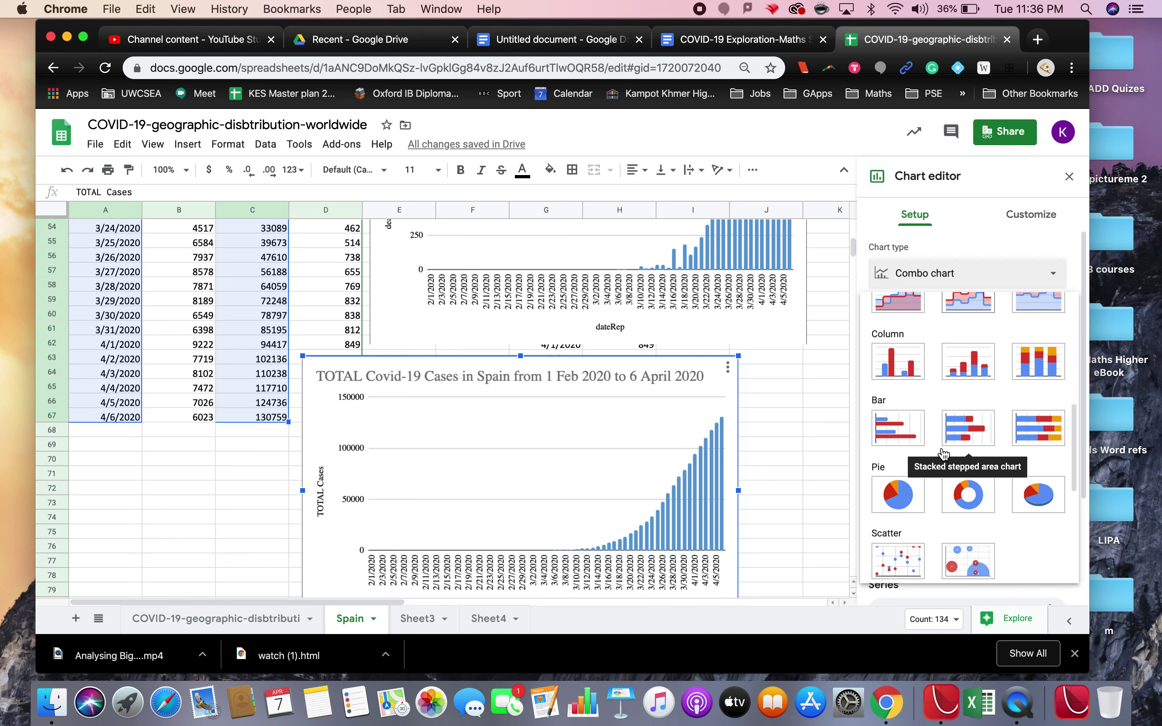
pyautogui.click(897, 347)
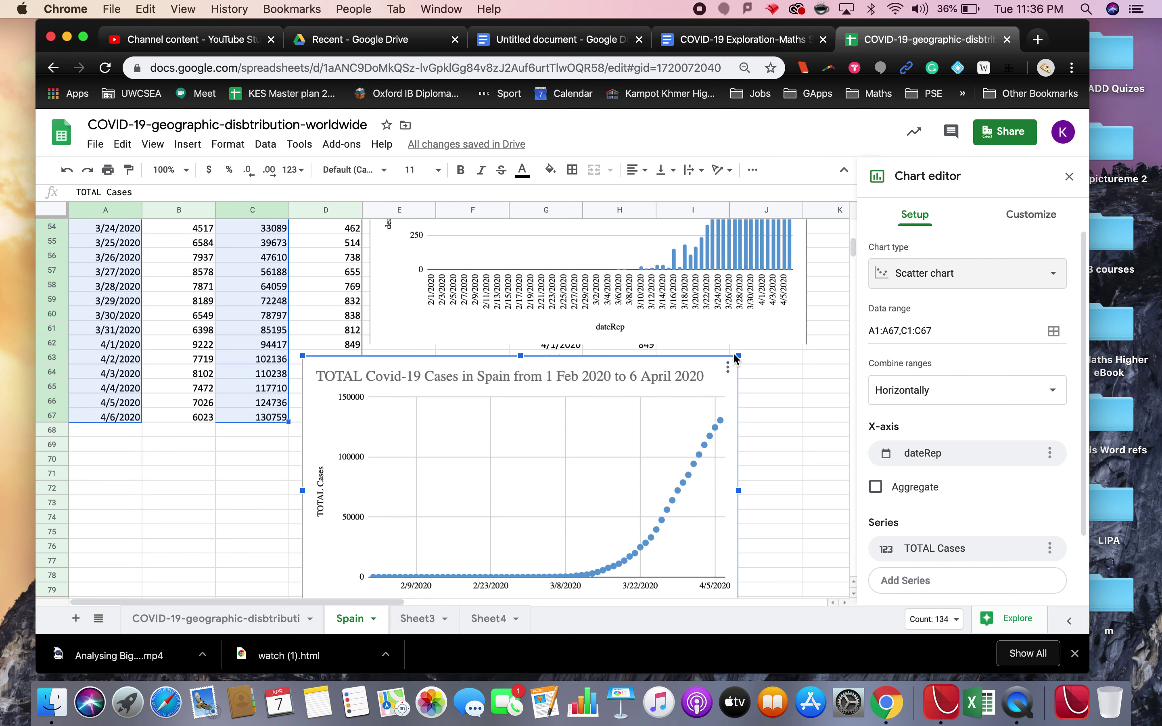
# - Compare the total-cases chart with the daily cases and deaths charts, and switch its type back to a combo chart
pyautogui.scroll(5, 712, 381)
pyautogui.scroll(1, 714, 384)
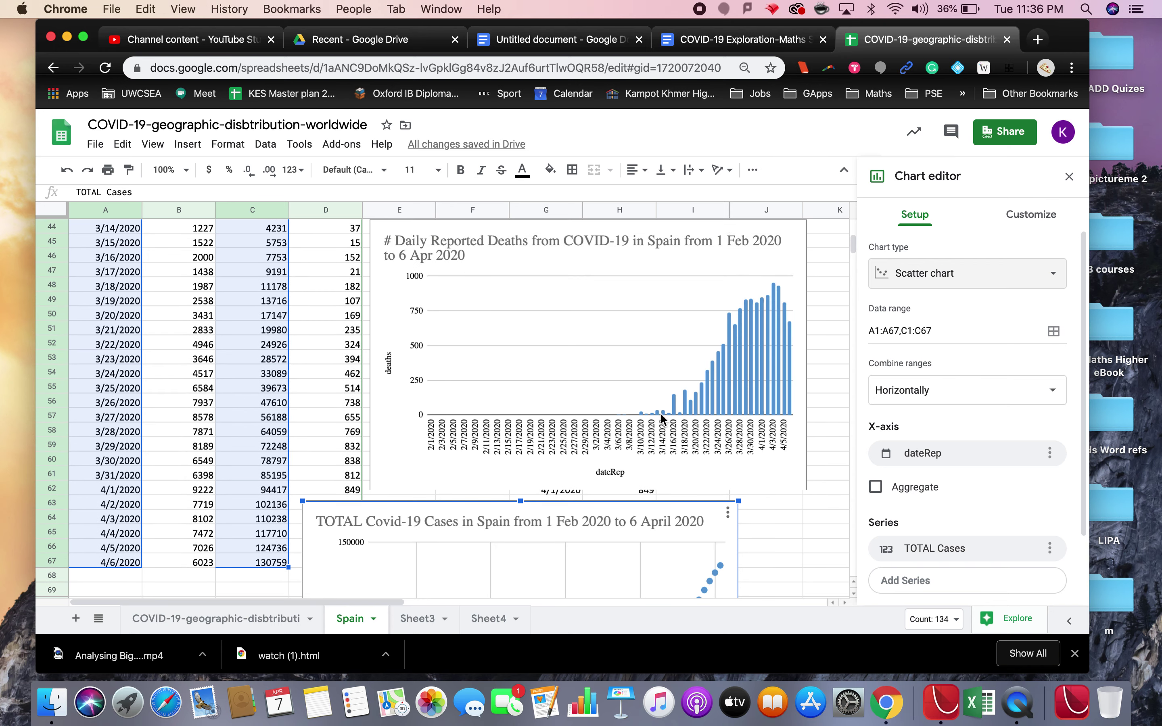
pyautogui.scroll(8, 745, 377)
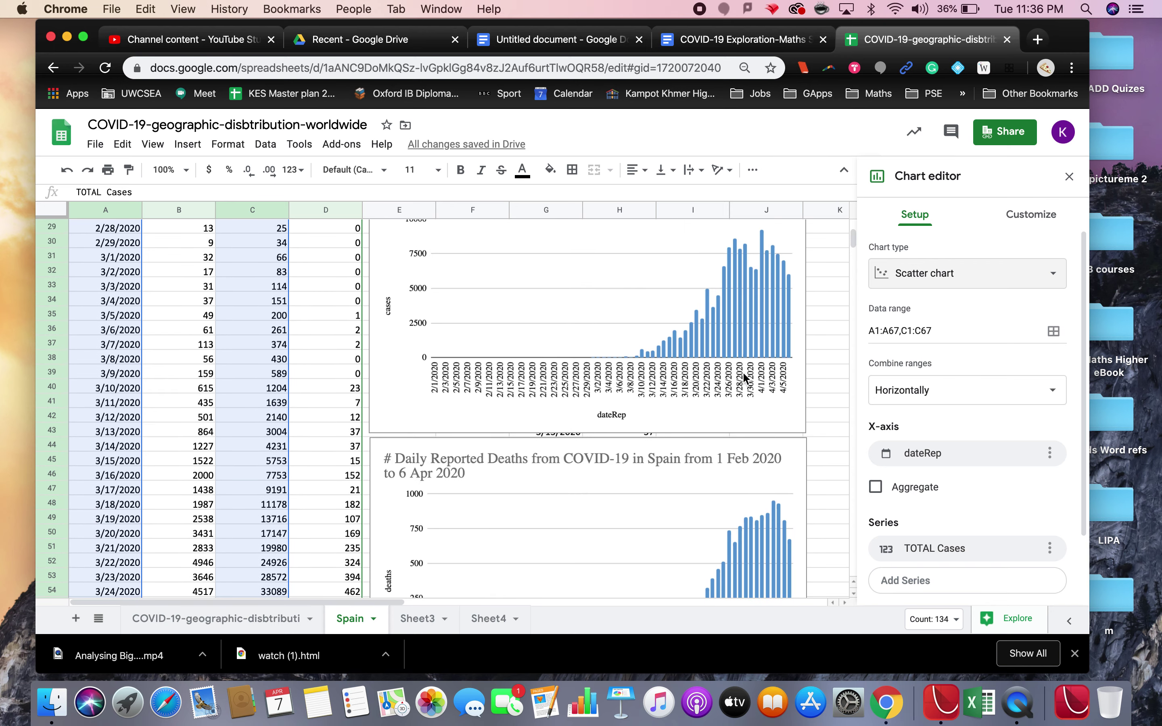
pyautogui.scroll(-14, 754, 368)
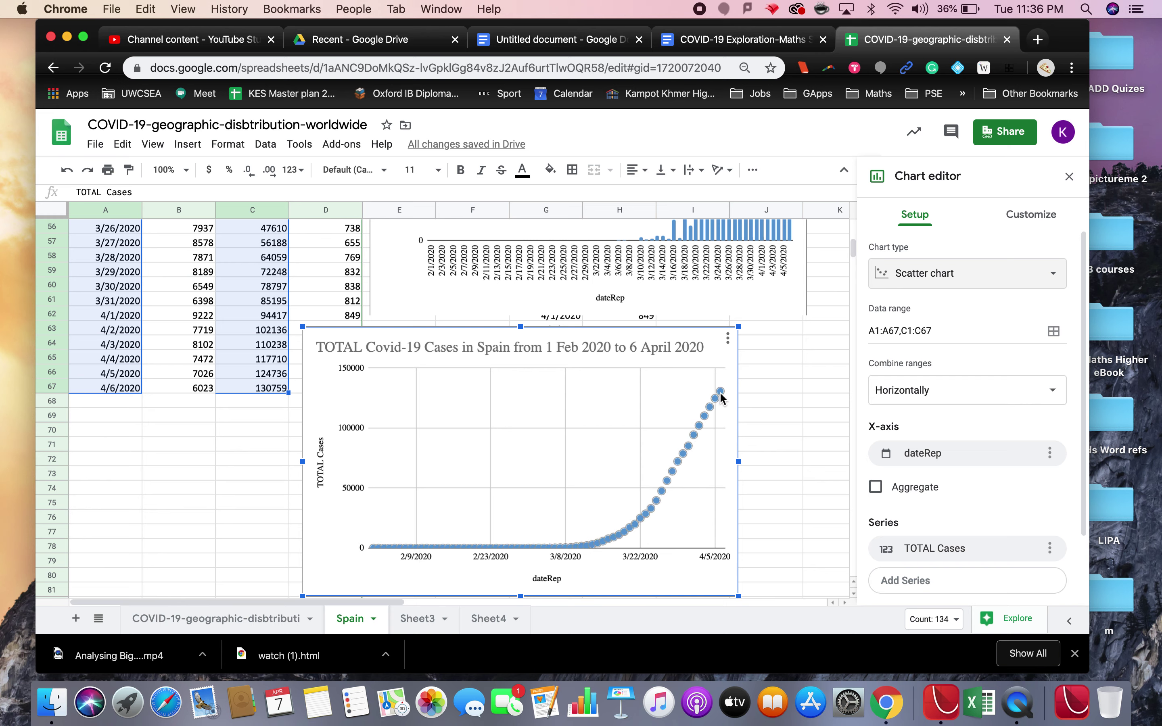
pyautogui.click(895, 283)
pyautogui.click(927, 359)
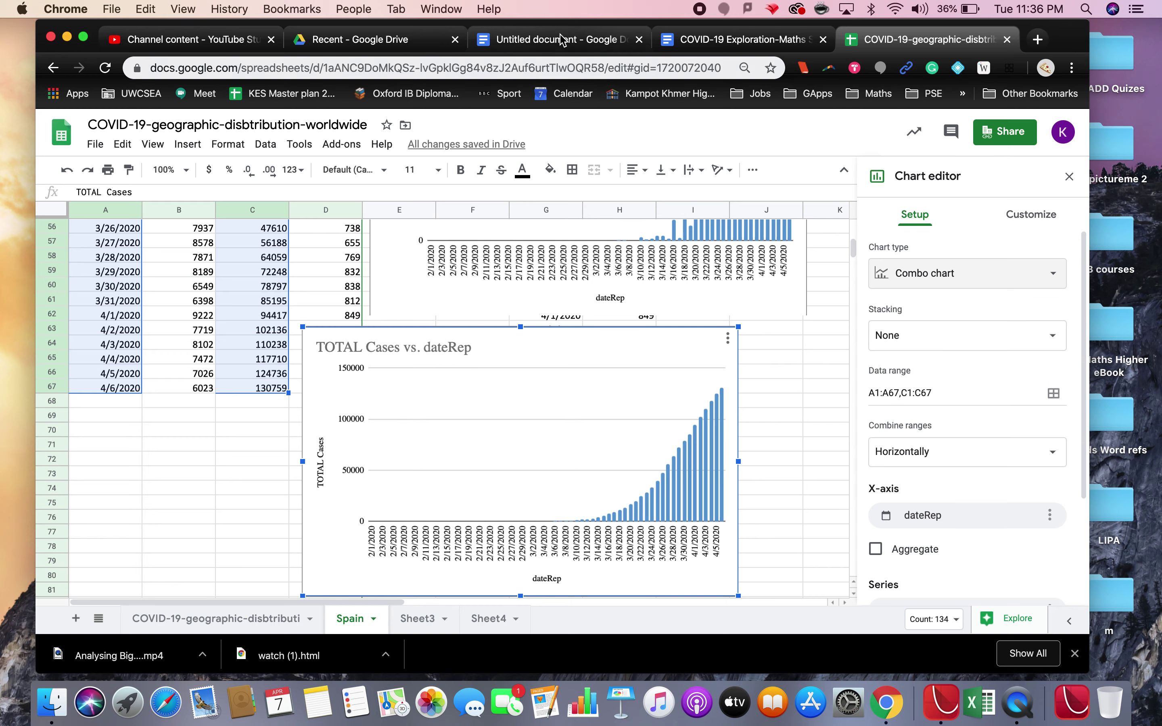
# - Switch to the COVID-19 Exploration document and review the listed skills on creating x-y scatter graphs and using copy with paste special
pyautogui.click(710, 41)
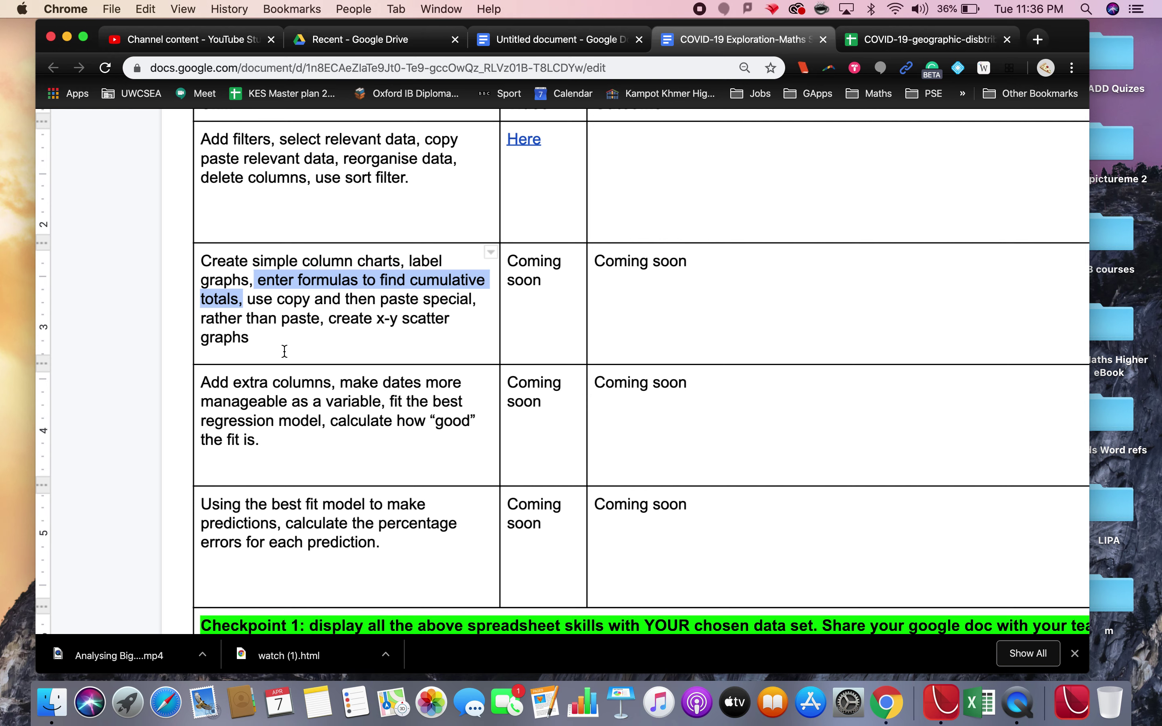
pyautogui.moveTo(327, 318); pyautogui.dragTo(447, 335)
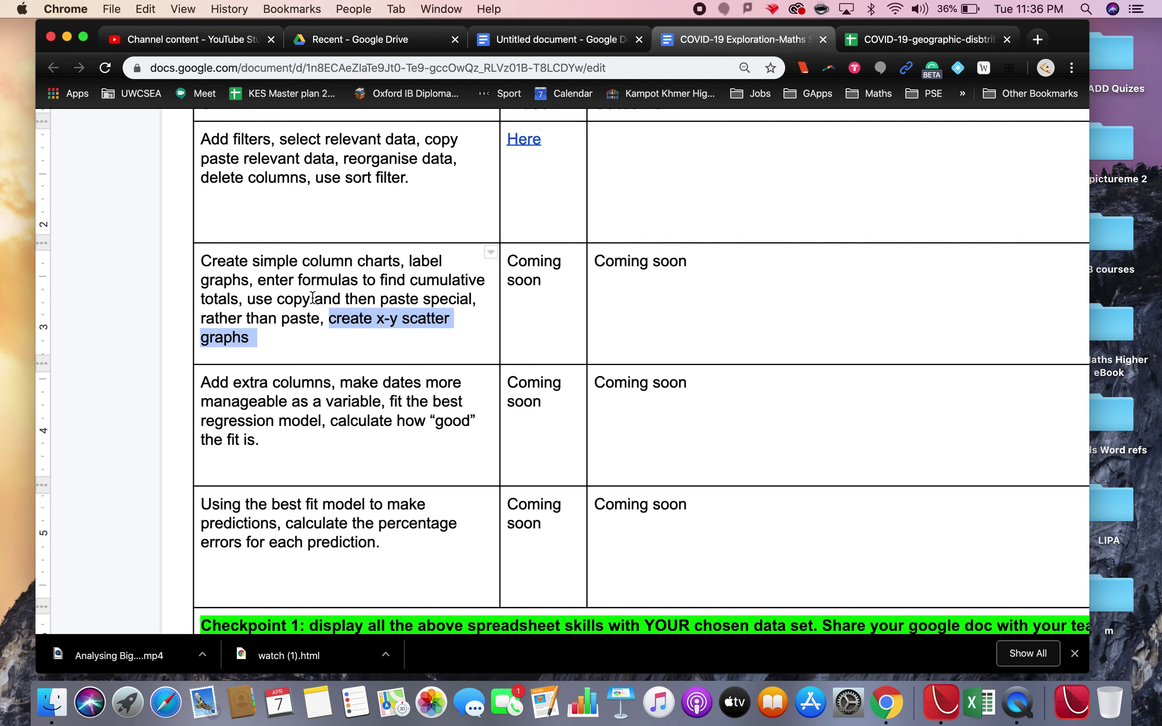
pyautogui.moveTo(247, 298); pyautogui.dragTo(477, 298)
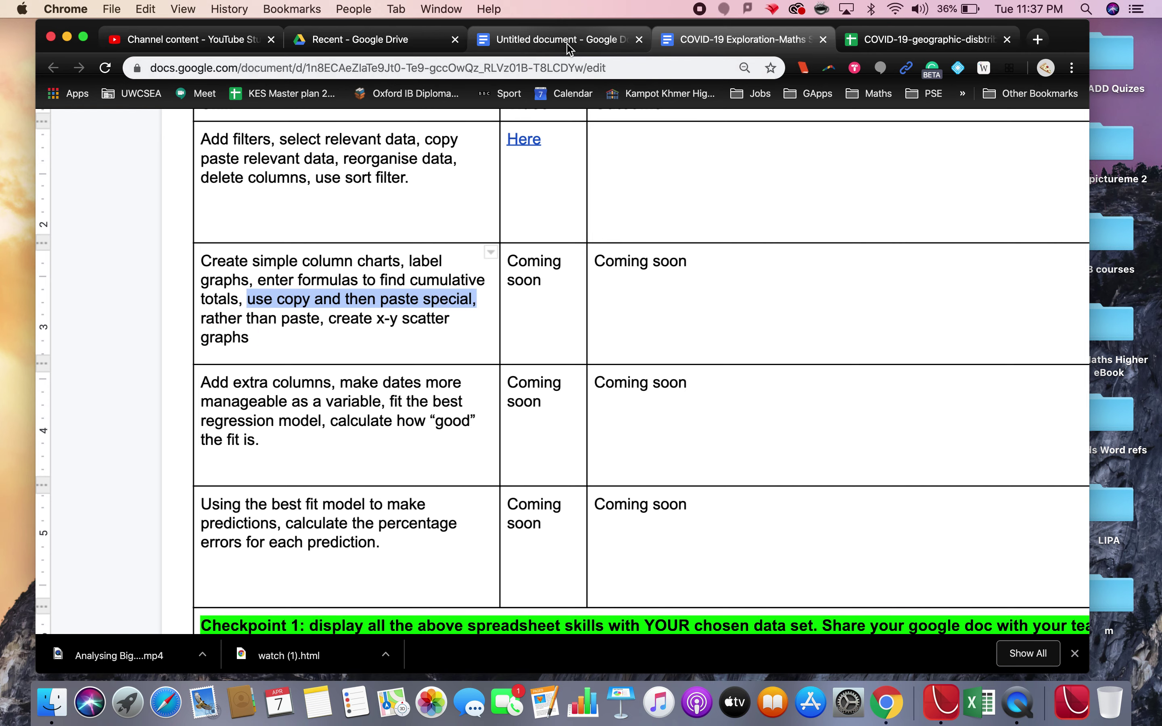
# - Return to the COVID-19 spreadsheet, copy the dateRep column A1:A67 and paste it starting at N1
pyautogui.click(888, 41)
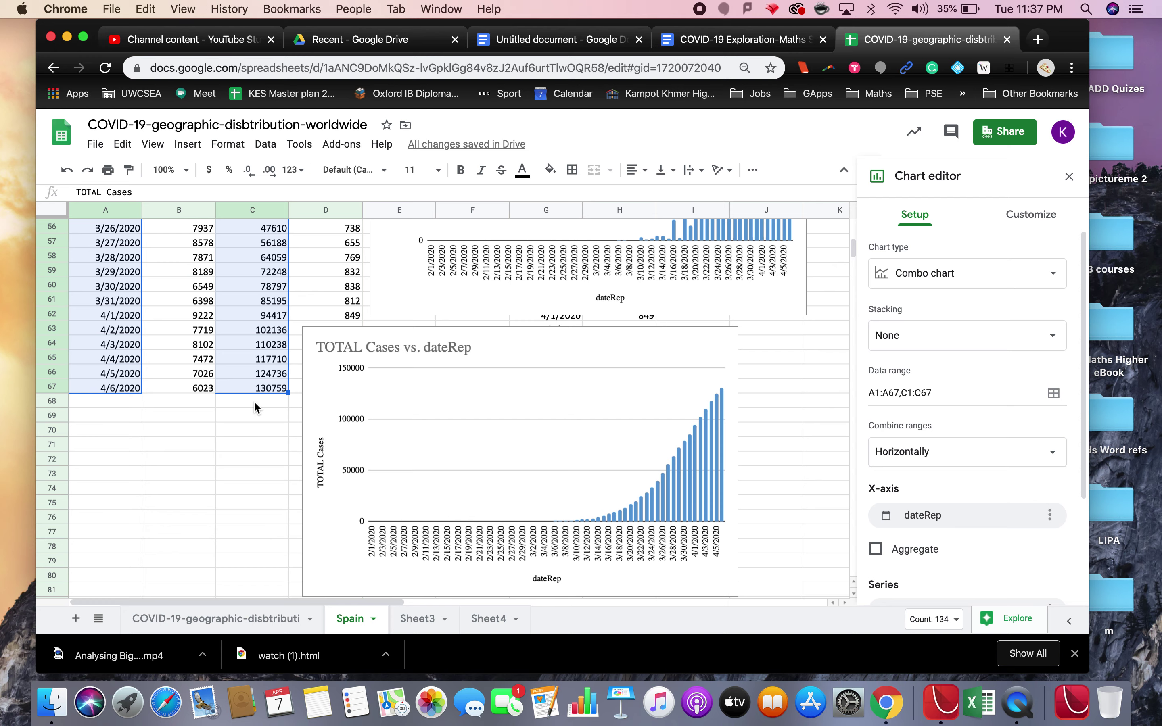
pyautogui.scroll(15, 256, 407)
pyautogui.scroll(2, 256, 408)
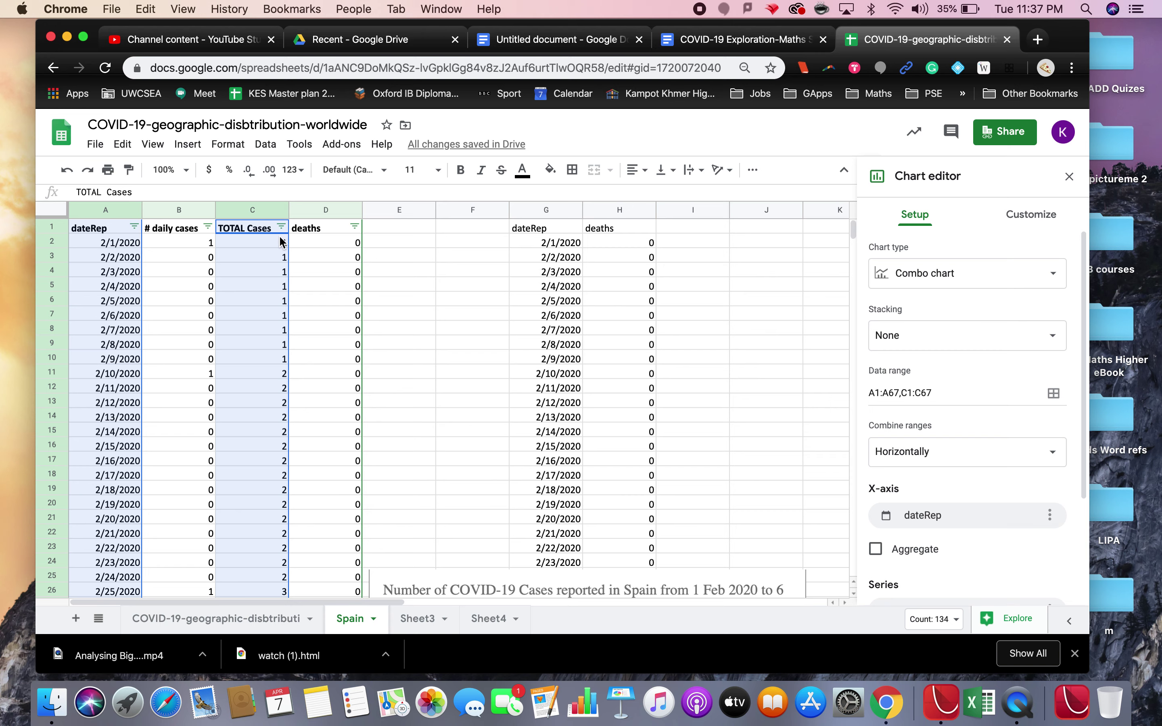
pyautogui.click(111, 230)
pyautogui.moveTo(104, 231); pyautogui.dragTo(120, 278)
pyautogui.press('super+c')
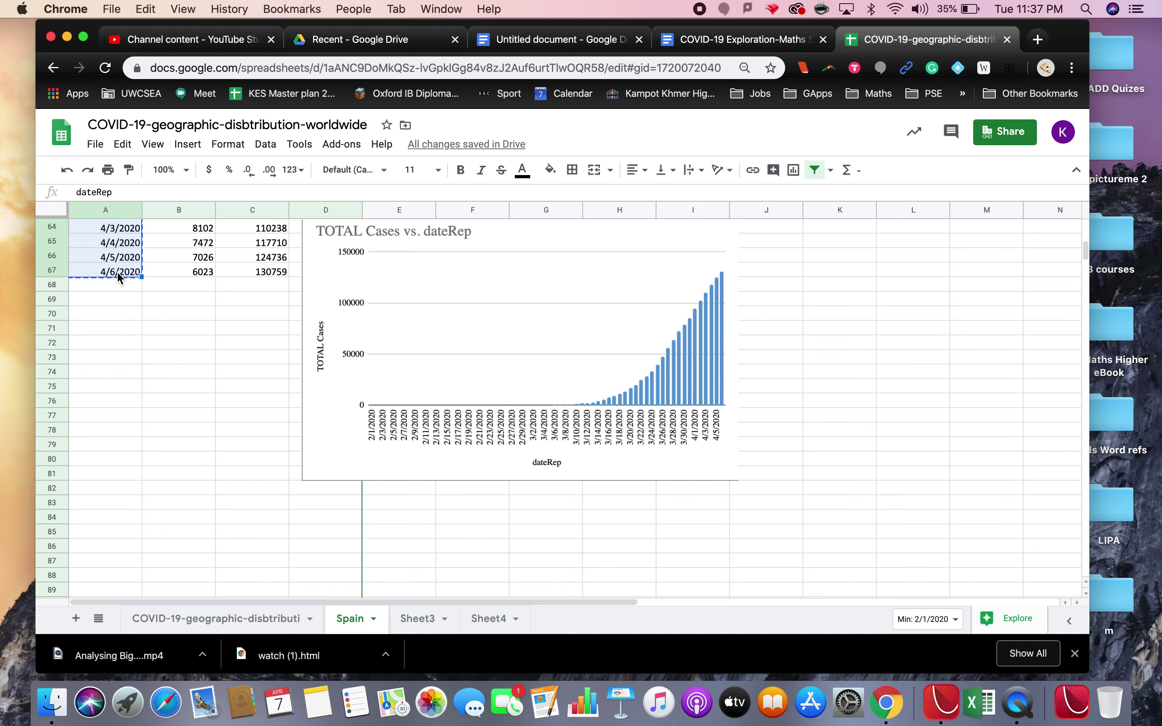
pyautogui.click(122, 334)
pyautogui.scroll(15, 123, 335)
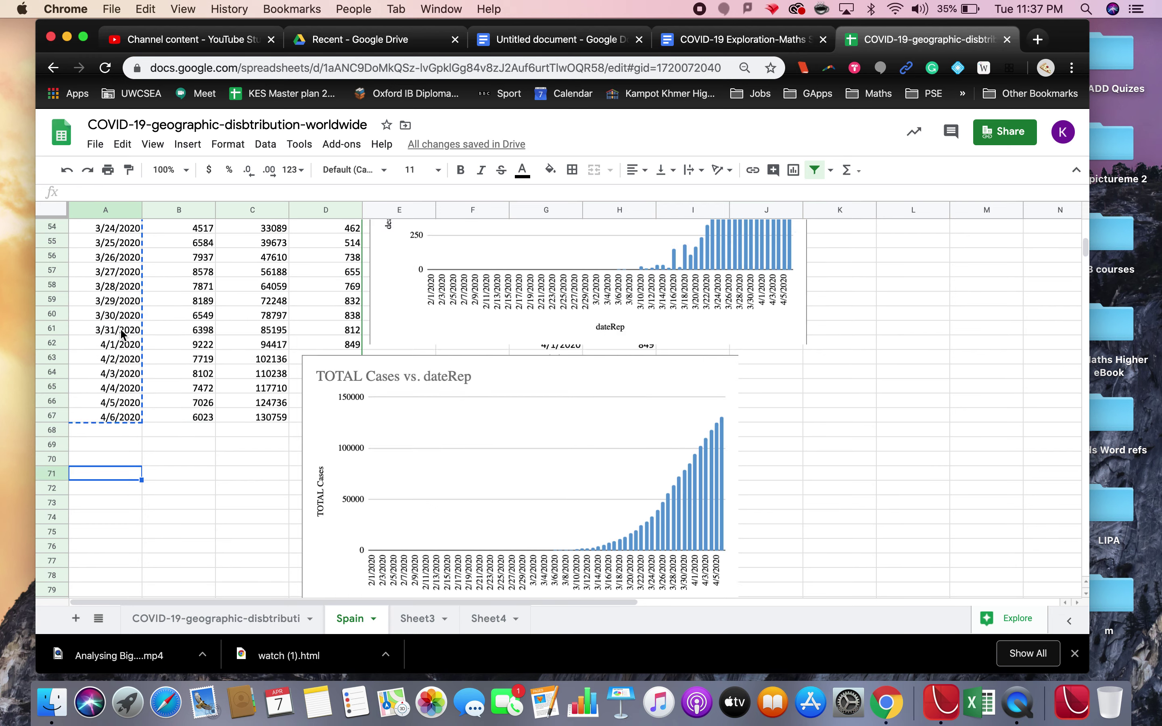
pyautogui.hscroll(8, 518, 324)
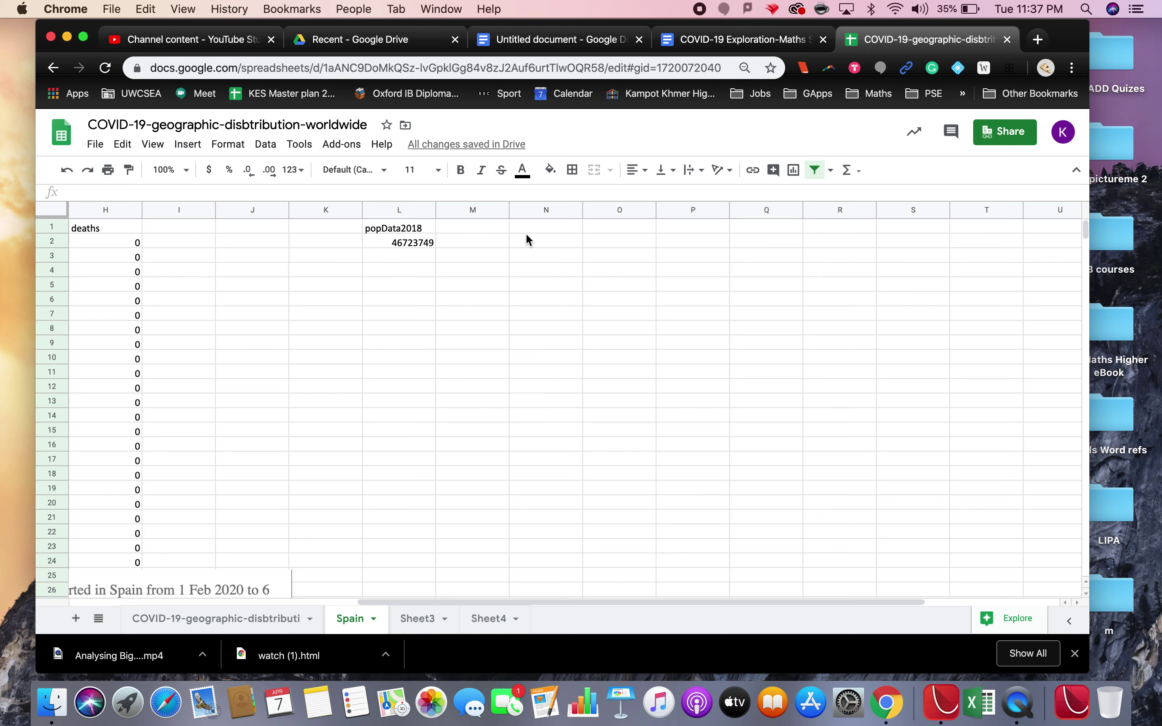
pyautogui.click(546, 230)
pyautogui.press('super+v')
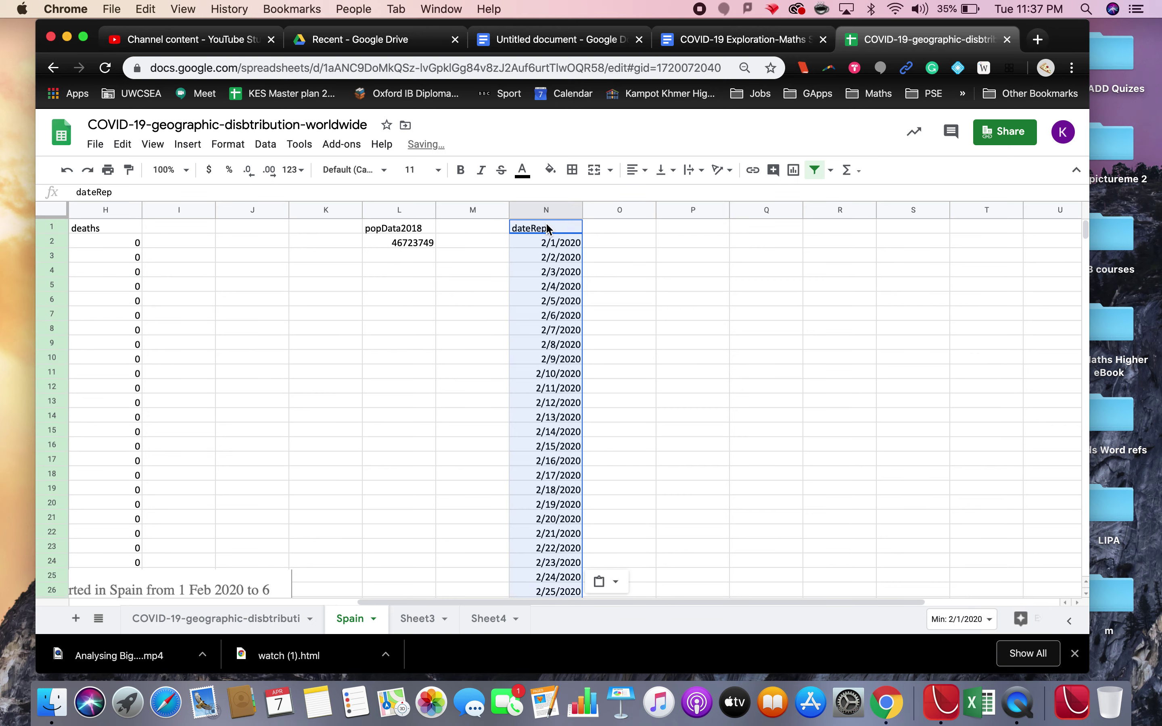
# - Copy the TOTAL Cases range C1:C67 and paste it with a regular paste starting at O1, beside the copied dates
pyautogui.hscroll(-7, 545, 226)
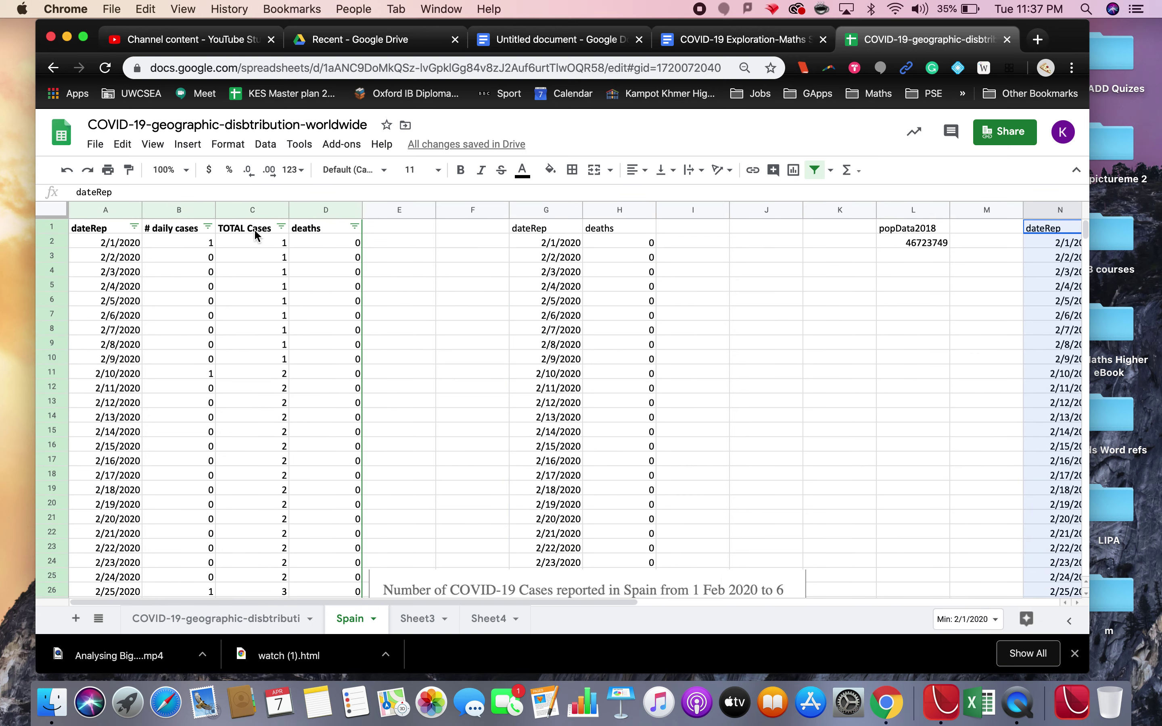
pyautogui.click(254, 210)
pyautogui.scroll(-20, 233, 456)
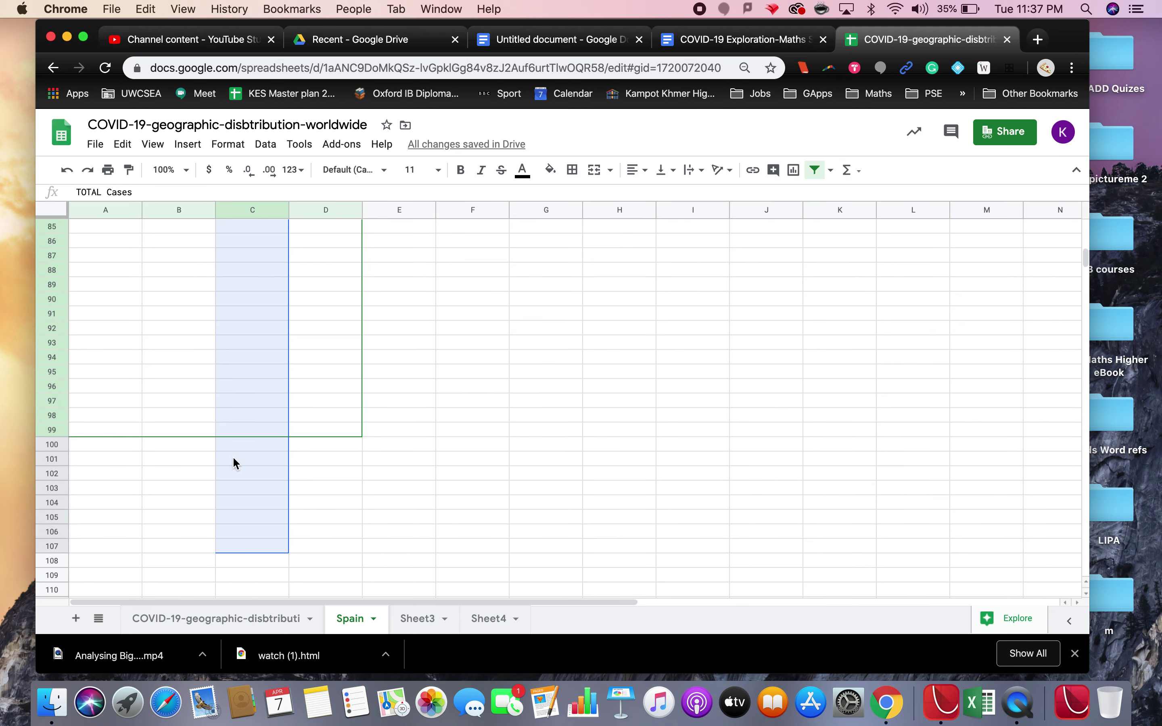
pyautogui.scroll(7, 233, 456)
pyautogui.moveTo(243, 336); pyautogui.dragTo(259, 429)
pyautogui.press('super+c')
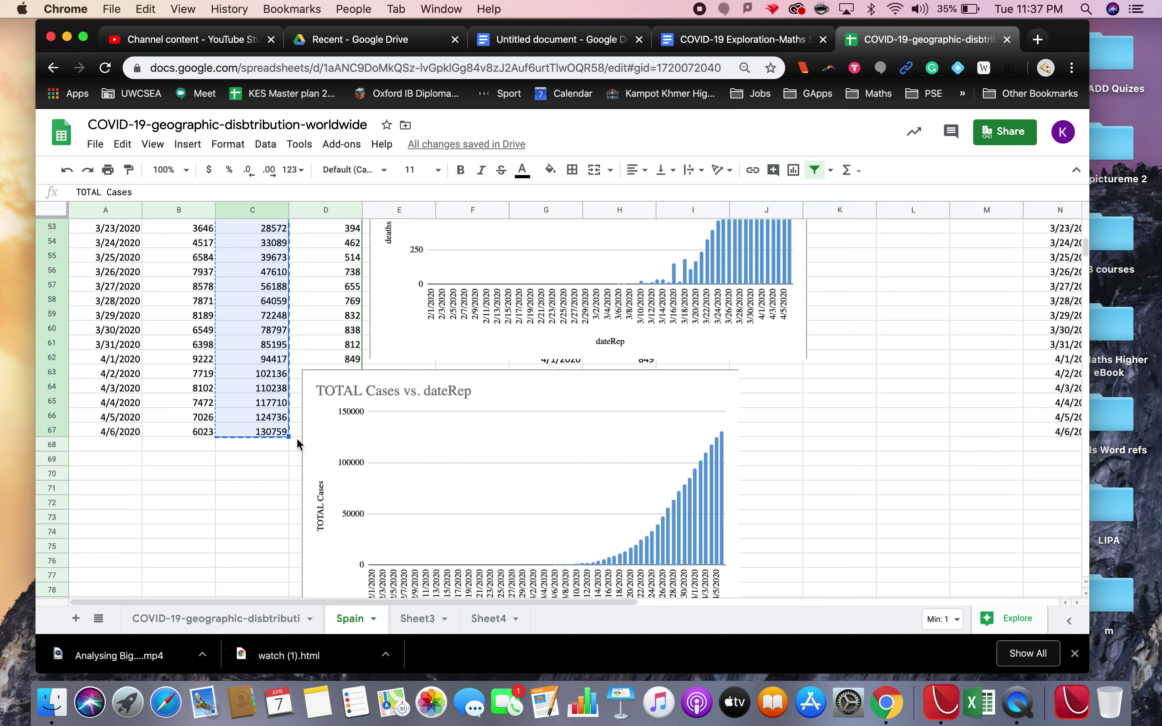
pyautogui.scroll(15, 297, 444)
pyautogui.hscroll(5, 298, 444)
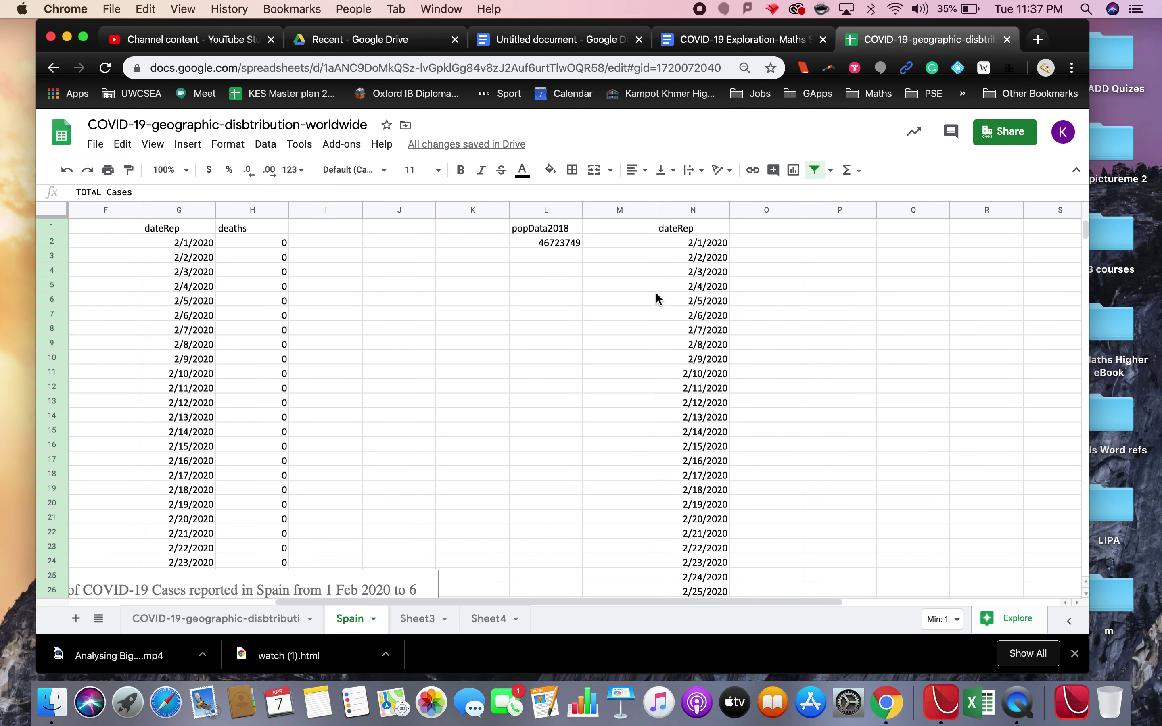
pyautogui.click(753, 228)
pyautogui.press('super+v')
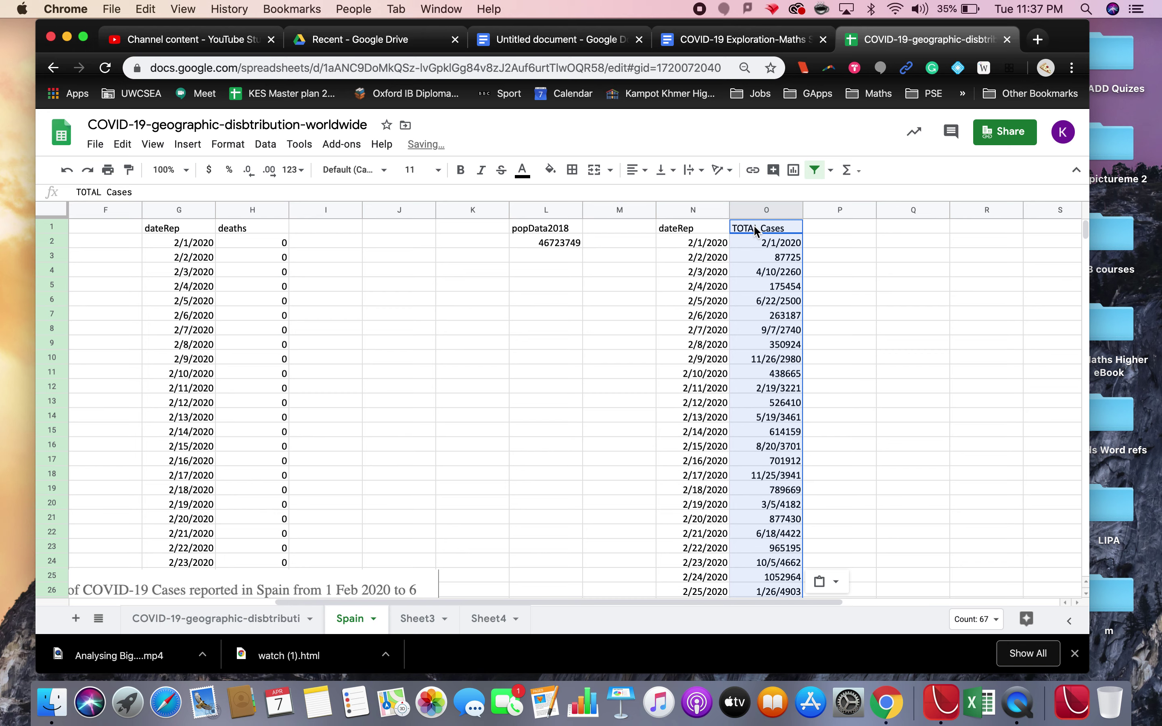
# - Compare the pasted formulas in O2 to O4 with the original running-total formulas in C3 and C4
pyautogui.click(768, 244)
pyautogui.click(772, 261)
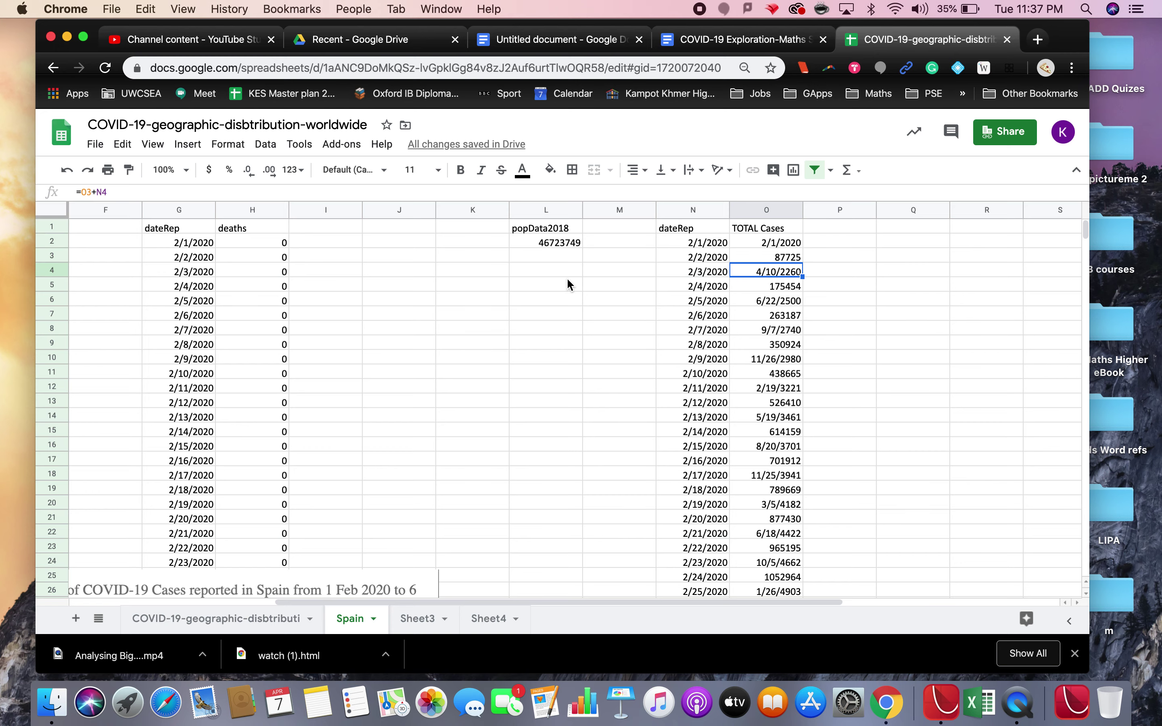
pyautogui.hscroll(-5, 568, 283)
pyautogui.click(272, 260)
pyautogui.click(272, 270)
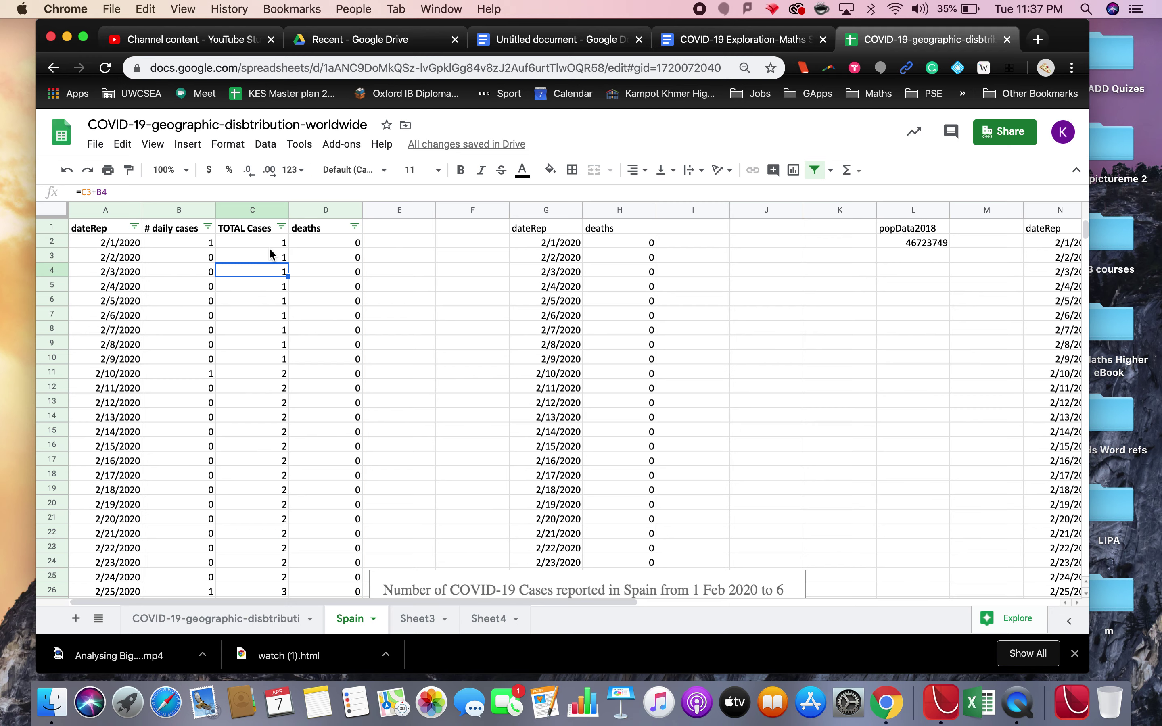
# - Copy the TOTAL Cases range C1:C67 and paste it as values only starting at O1, then check the pasted column down to row 67
pyautogui.moveTo(265, 231); pyautogui.dragTo(253, 416)
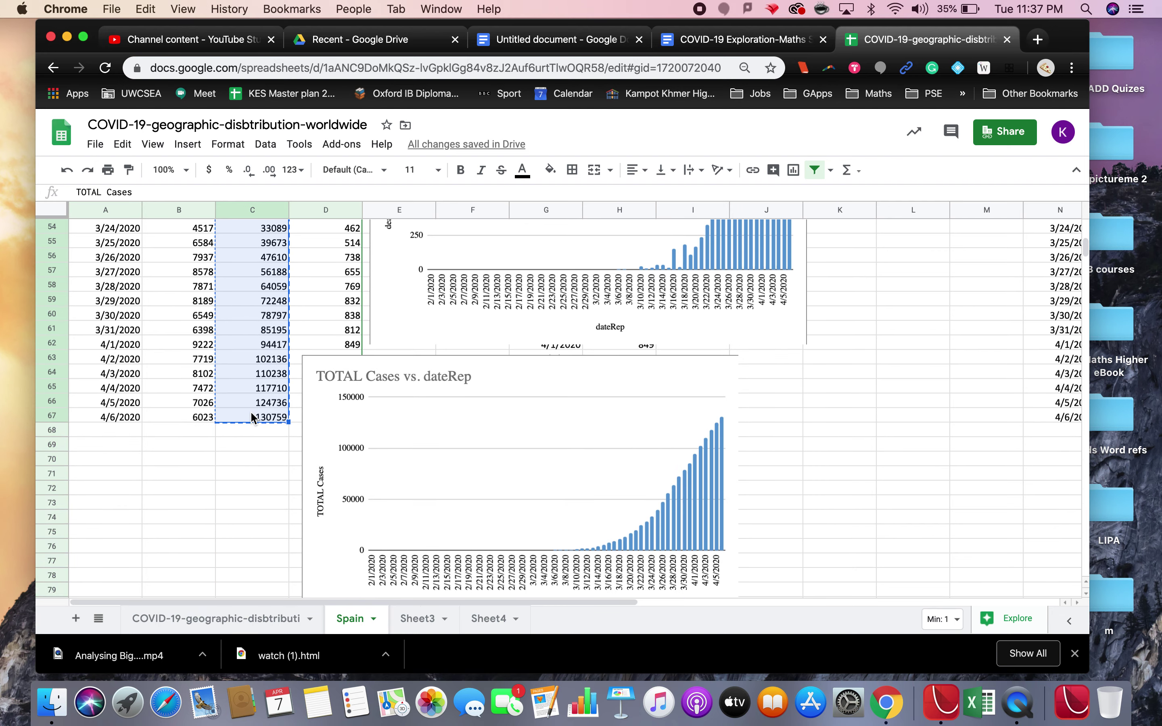
pyautogui.scroll(10, 251, 415)
pyautogui.hscroll(6, 630, 363)
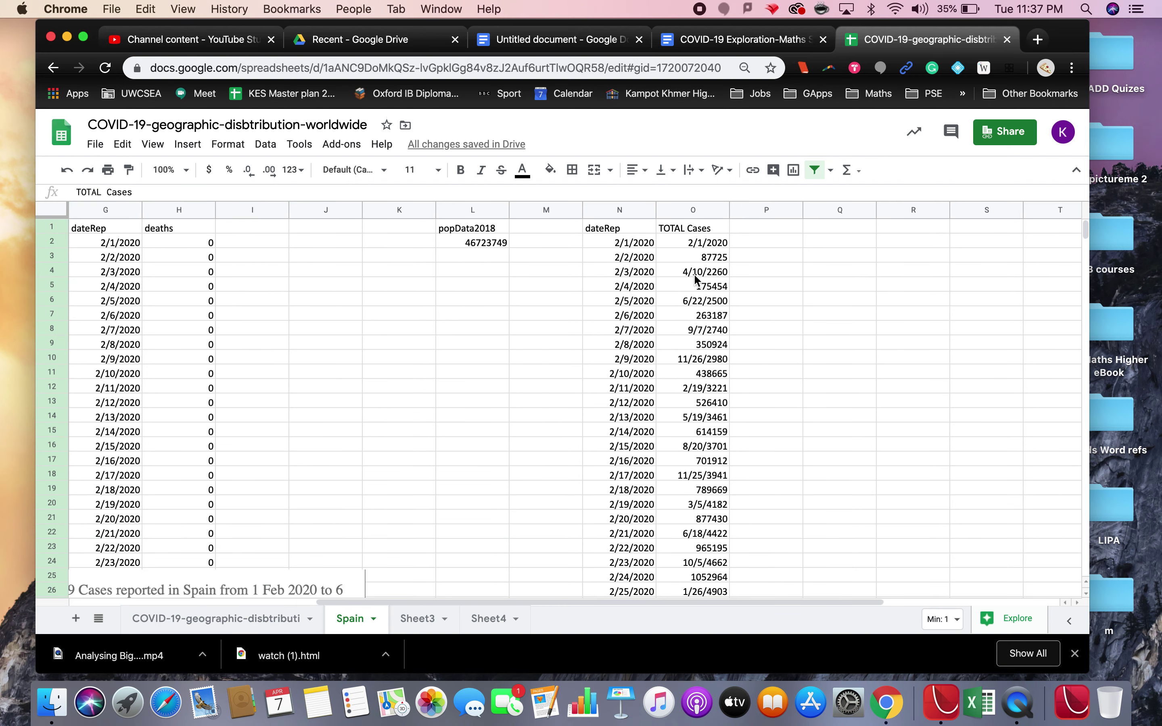
pyautogui.click(703, 233)
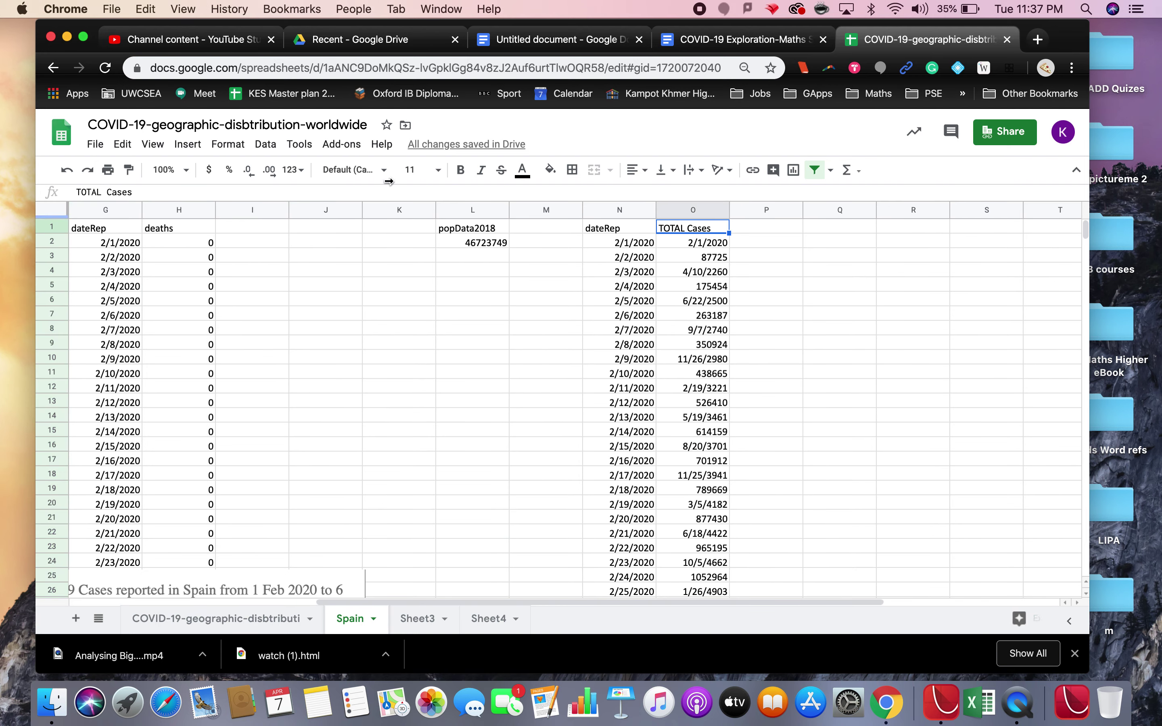
pyautogui.click(122, 144)
pyautogui.moveTo(178, 300)
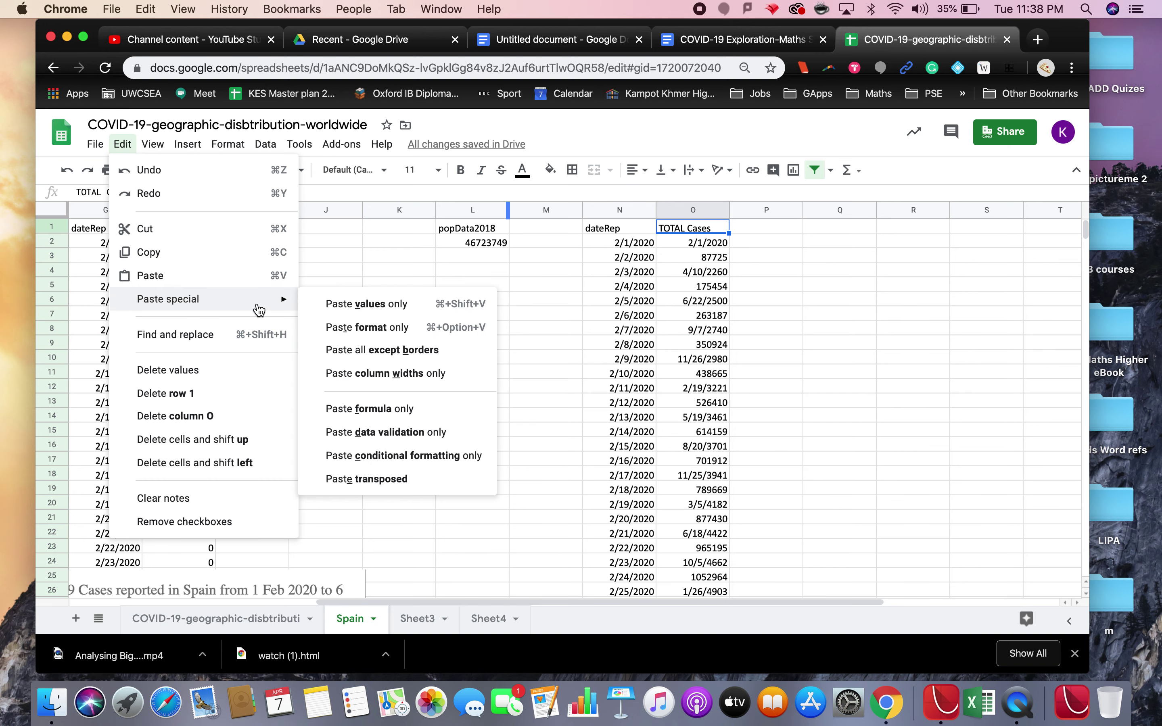
pyautogui.click(341, 304)
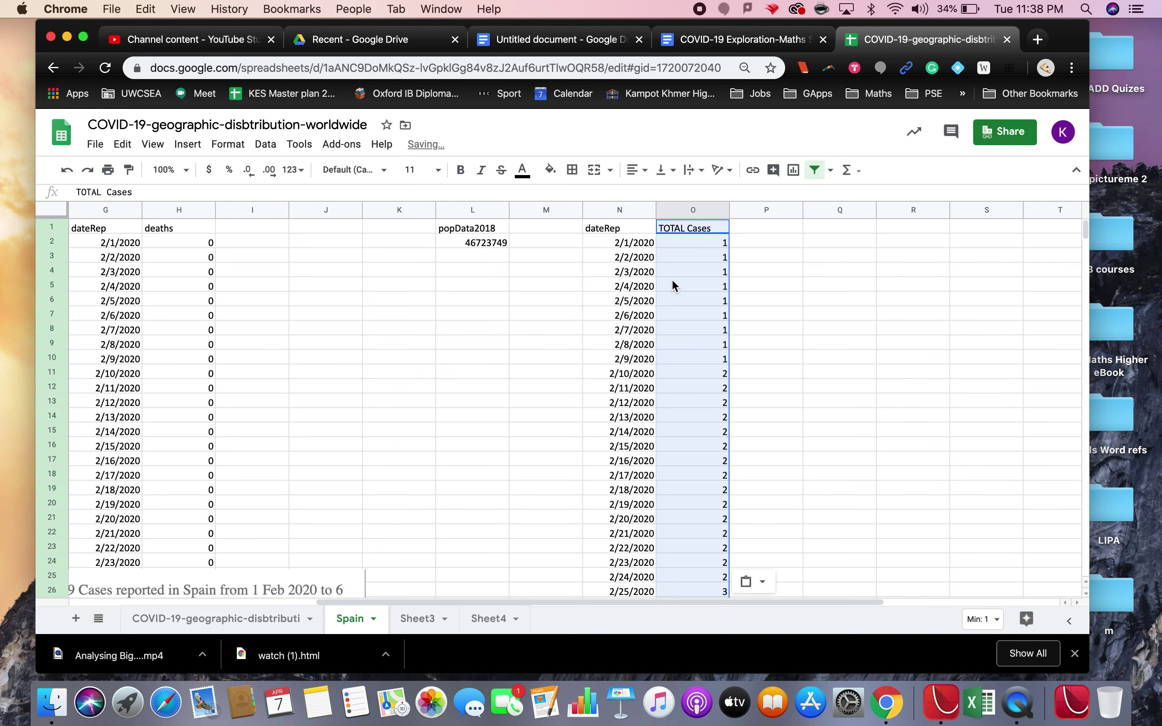
pyautogui.click(689, 286)
pyautogui.scroll(-15, 690, 286)
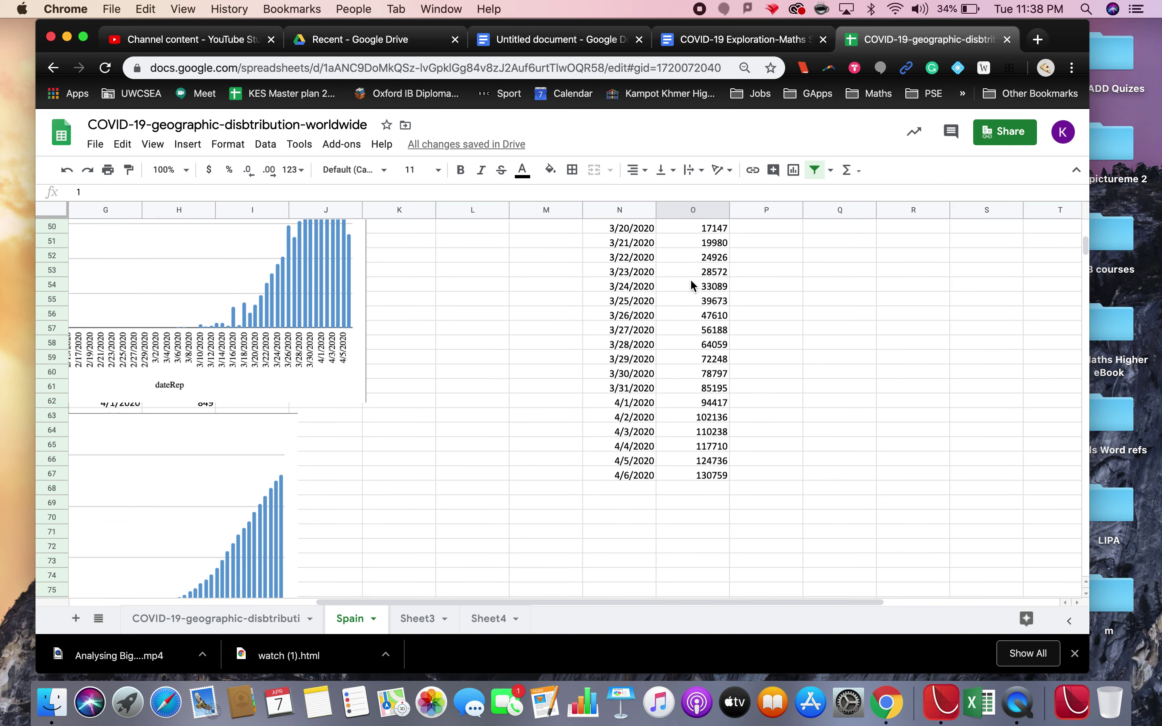
# - Apply all borders to the range N1:O67 and align its contents to the centre horizontally and the middle vertically
pyautogui.scroll(15, 690, 284)
pyautogui.hscroll(1, 693, 286)
pyautogui.moveTo(630, 226); pyautogui.dragTo(692, 403)
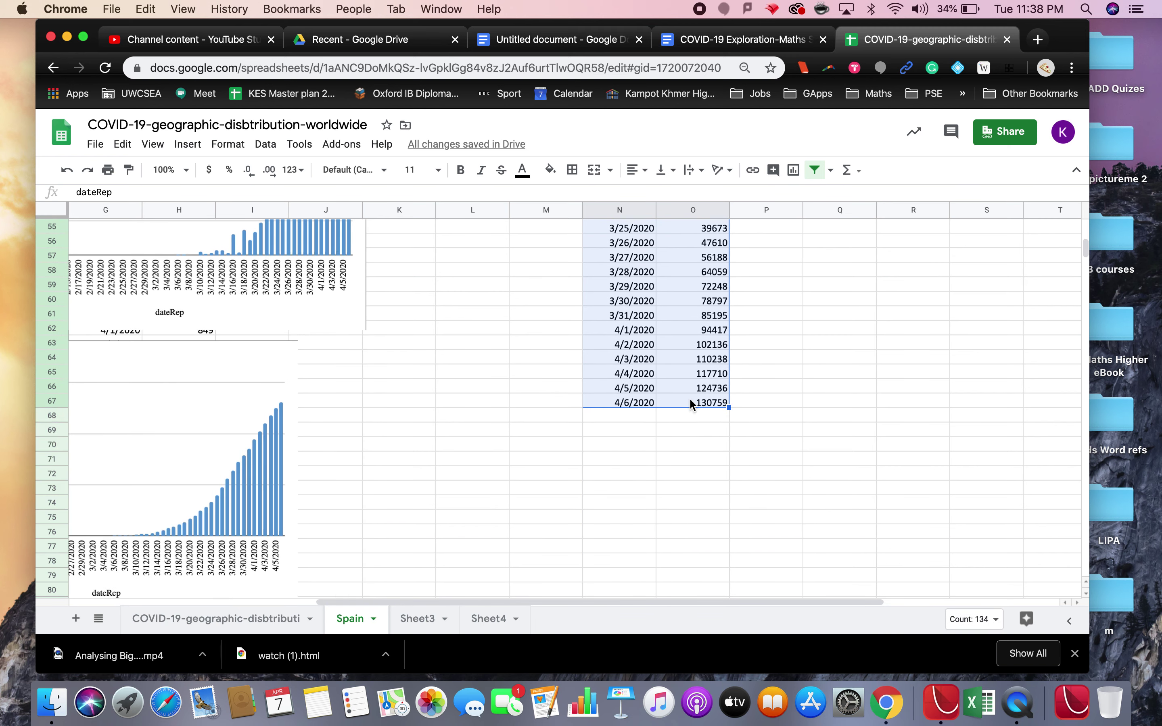
pyautogui.click(572, 173)
pyautogui.click(578, 197)
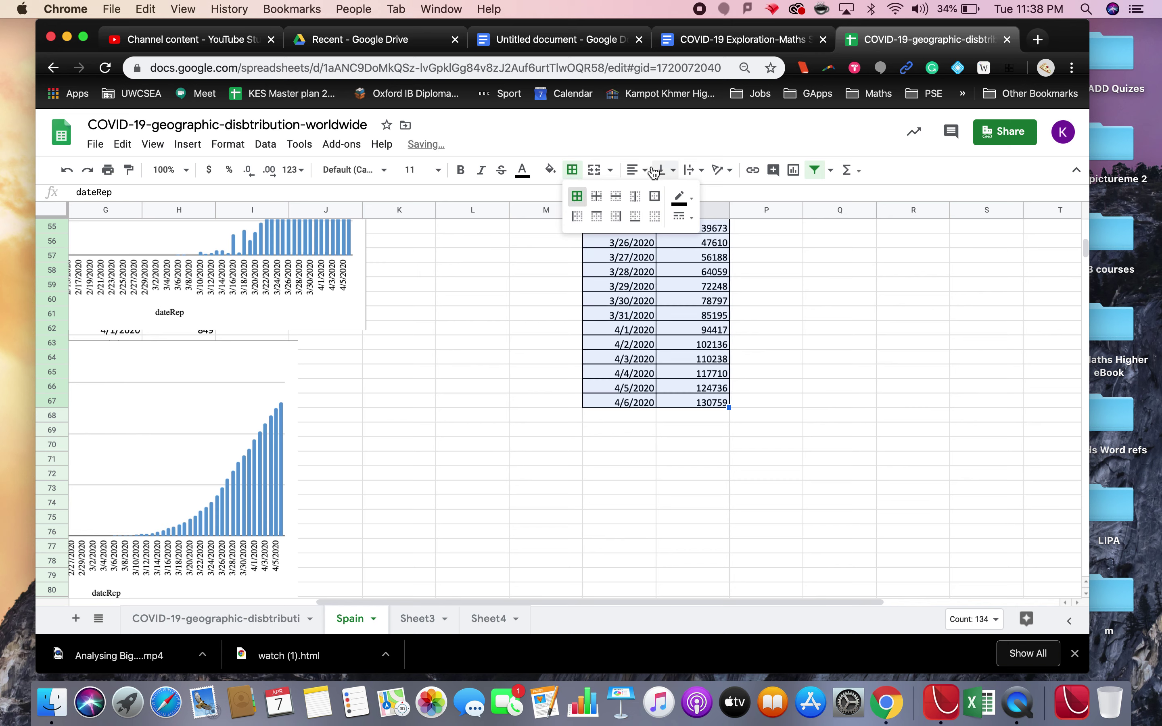
pyautogui.click(637, 170)
pyautogui.click(657, 197)
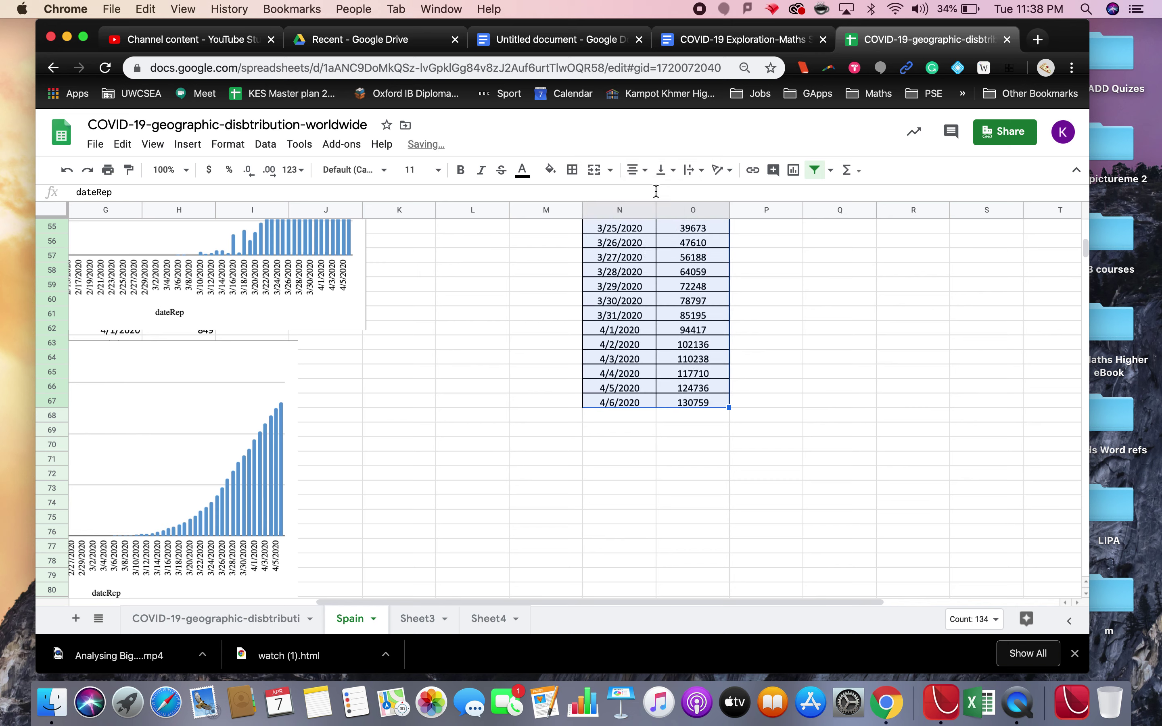
pyautogui.click(674, 171)
pyautogui.click(681, 196)
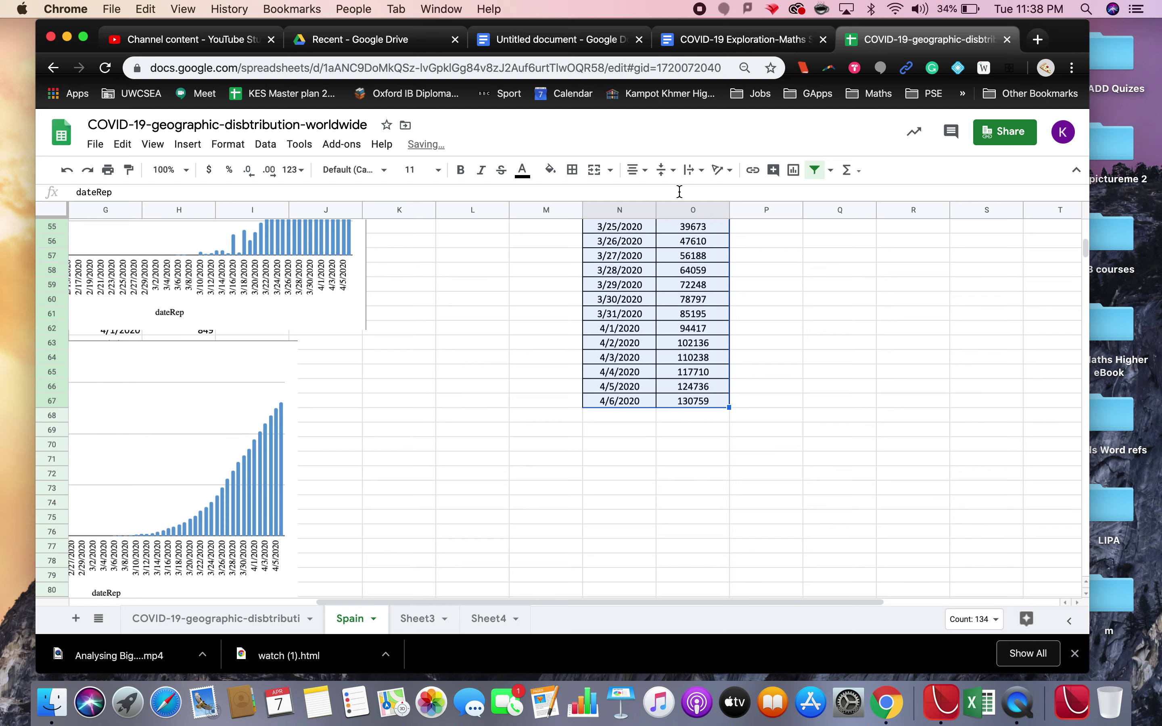
# - Format the dateRep and TOTAL Cases headers in N1:O1 as bold with font size 12
pyautogui.scroll(15, 686, 351)
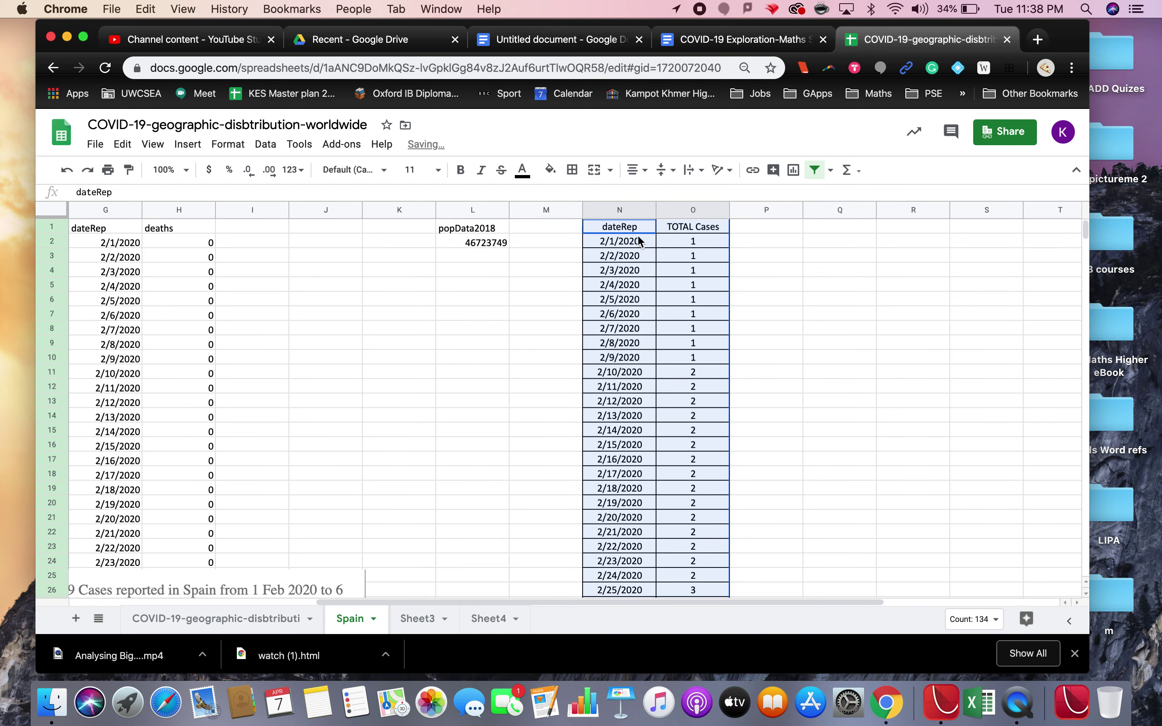
pyautogui.click(634, 229)
pyautogui.moveTo(634, 229); pyautogui.dragTo(691, 227)
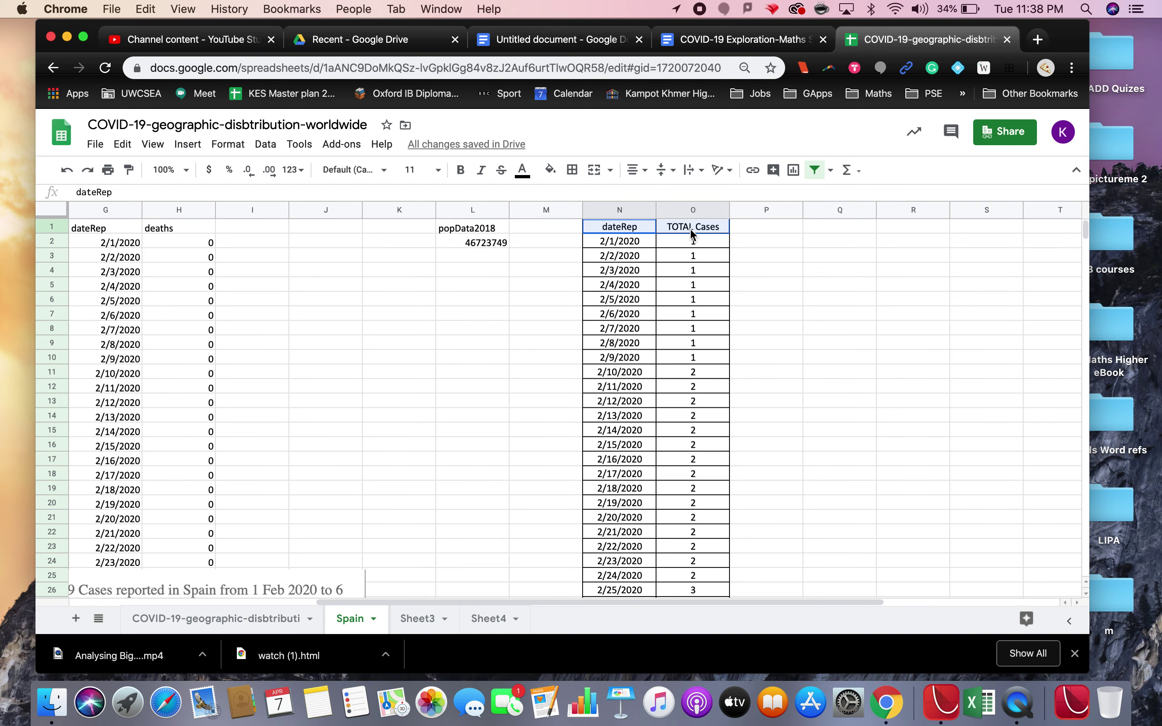
pyautogui.click(460, 170)
pyautogui.click(439, 170)
pyautogui.click(423, 338)
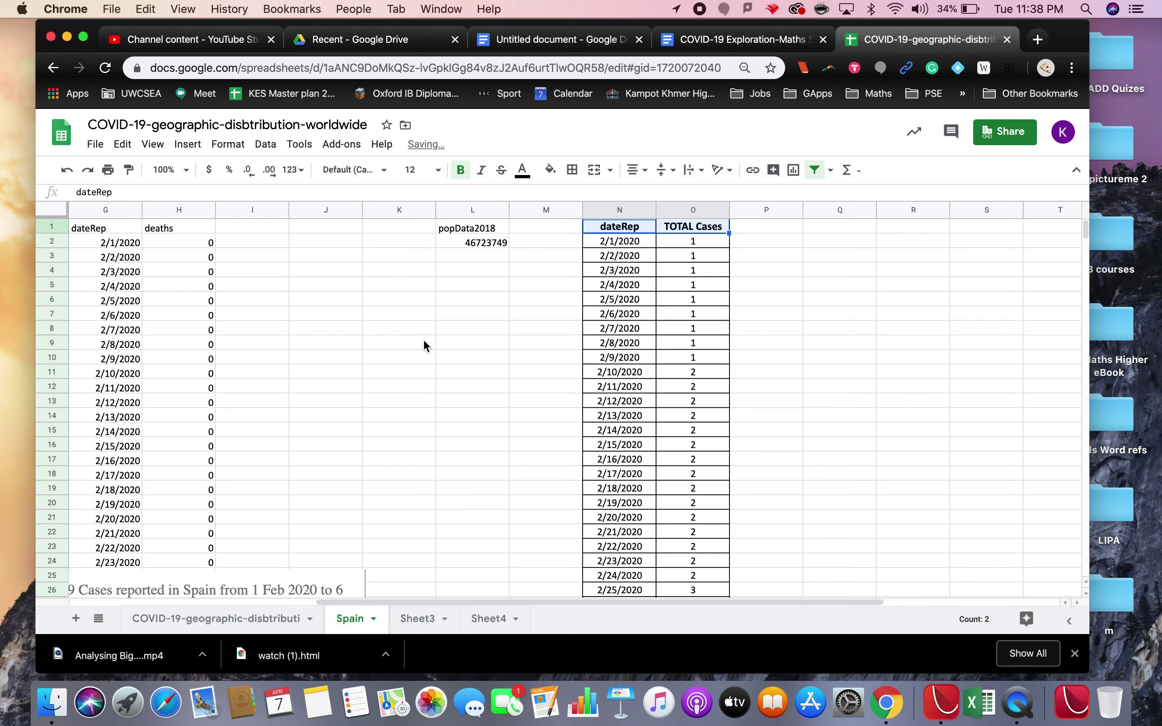
# - Select the dates and total cases in N1:O67 and look over the existing deaths and total cases column charts
pyautogui.moveTo(634, 227); pyautogui.dragTo(680, 490)
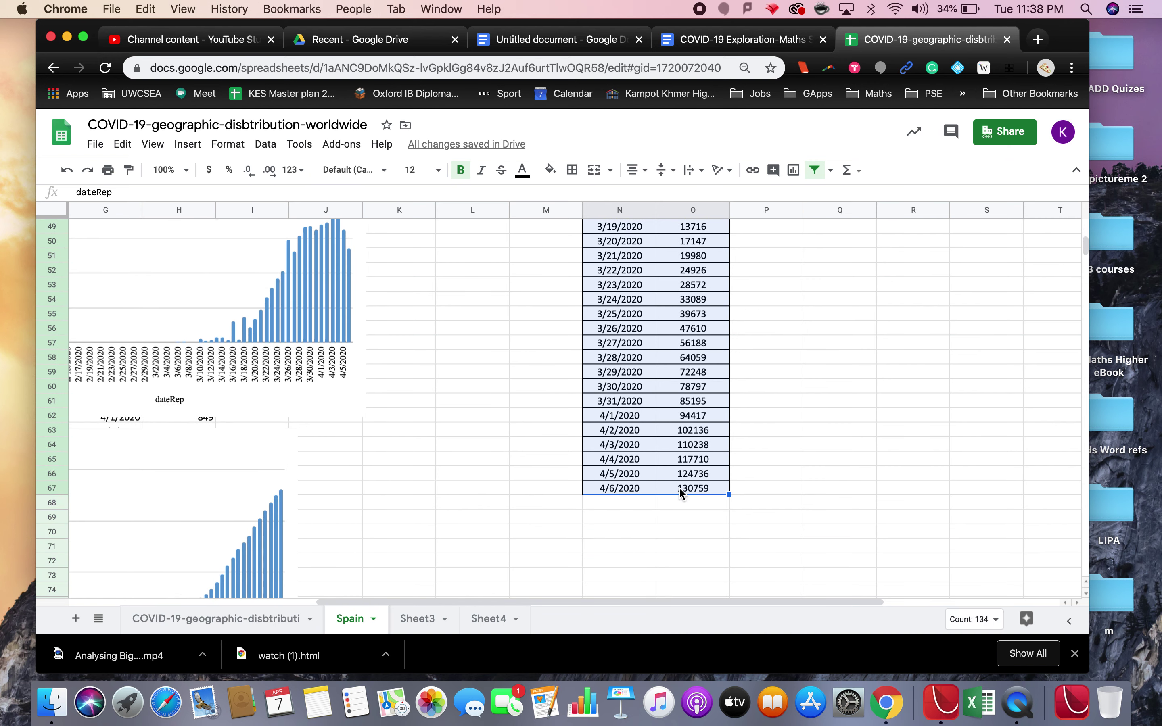
pyautogui.hscroll(-10, 441, 479)
pyautogui.scroll(-2, 440, 479)
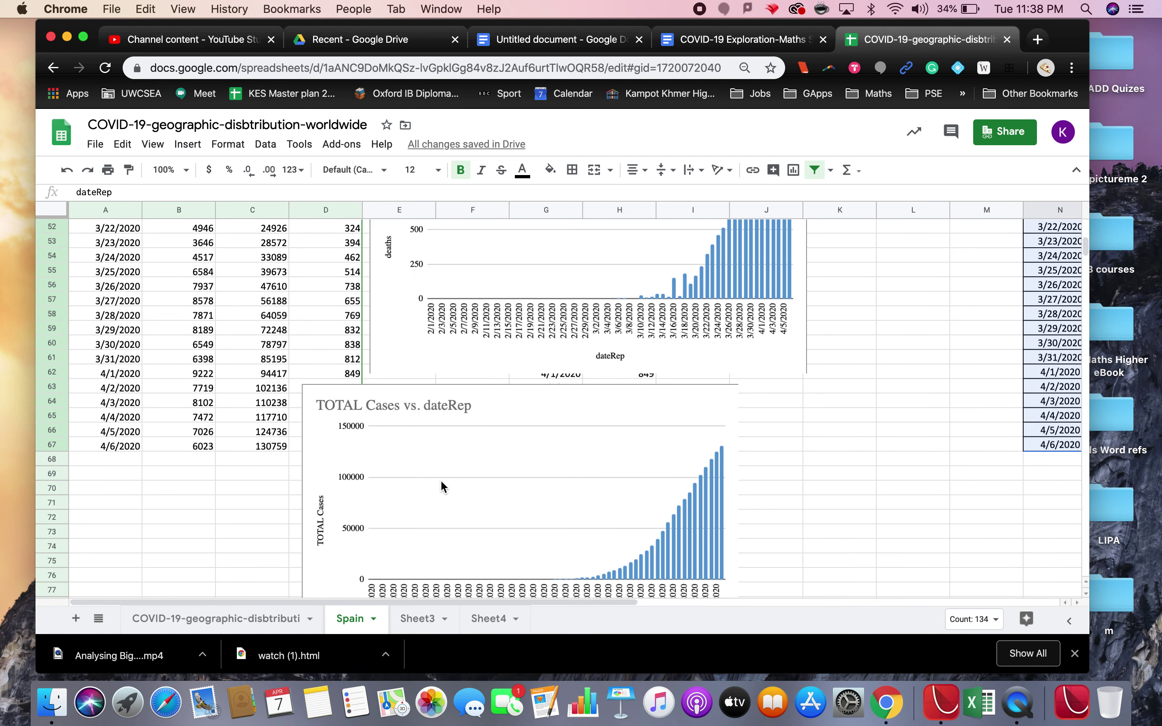
pyautogui.scroll(-2, 535, 403)
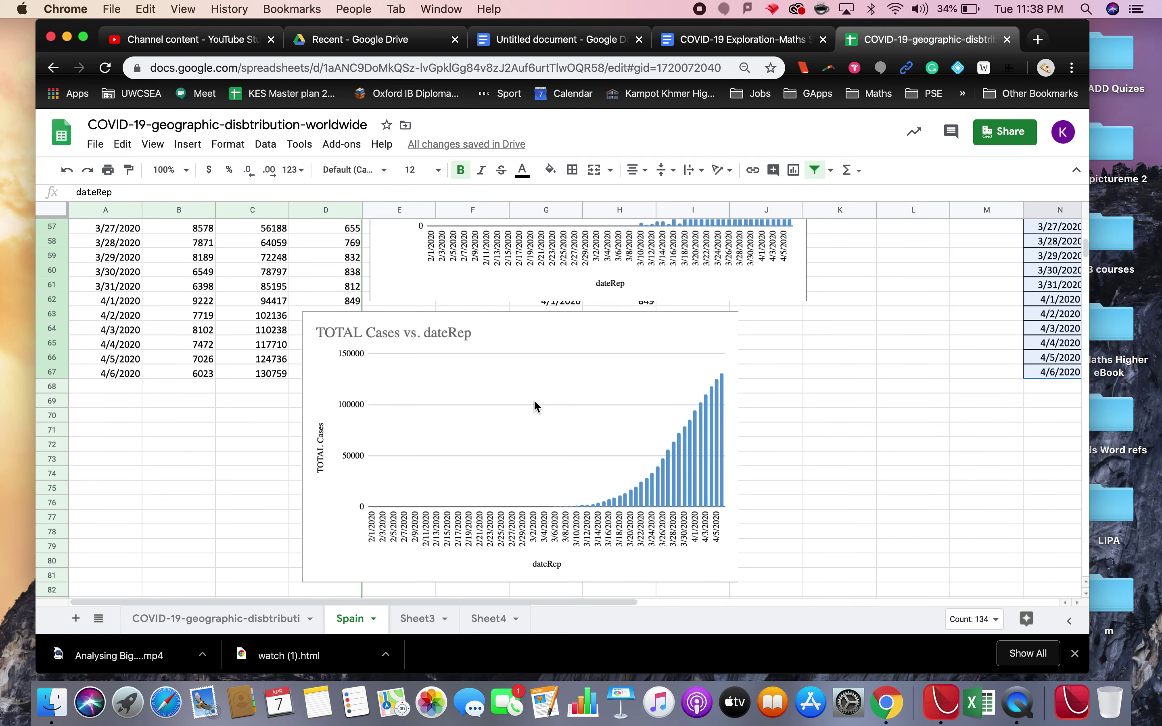
pyautogui.scroll(-1, 535, 404)
pyautogui.scroll(5, 535, 403)
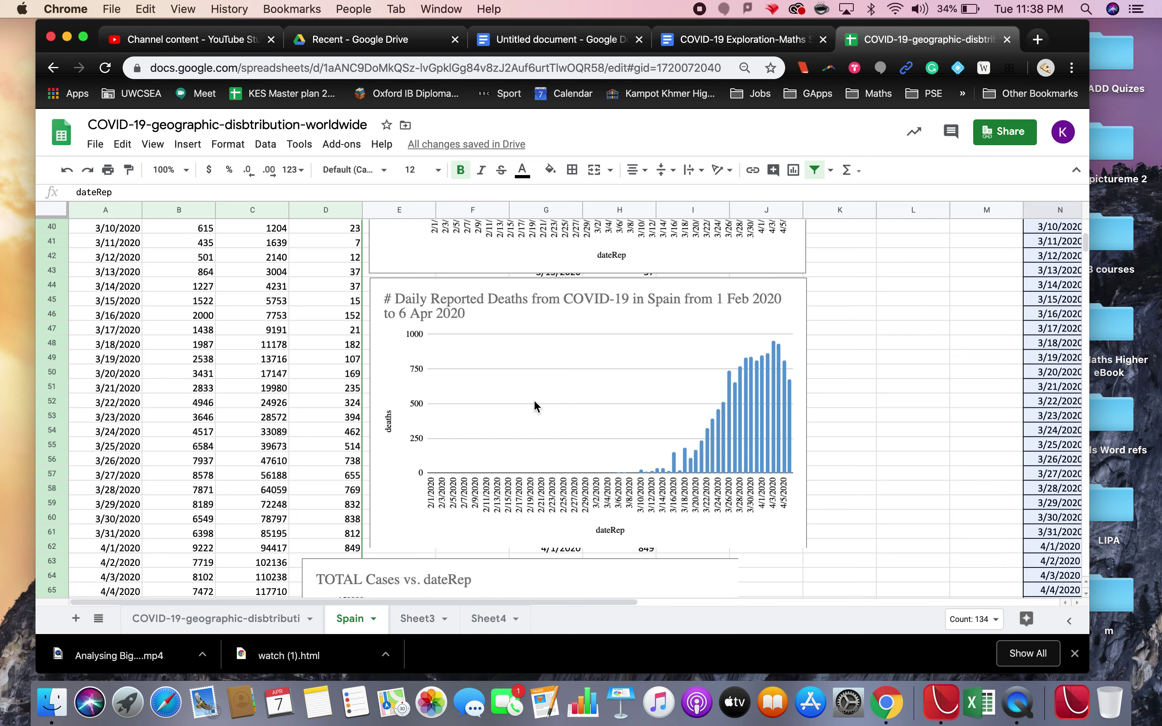
pyautogui.scroll(-8, 535, 404)
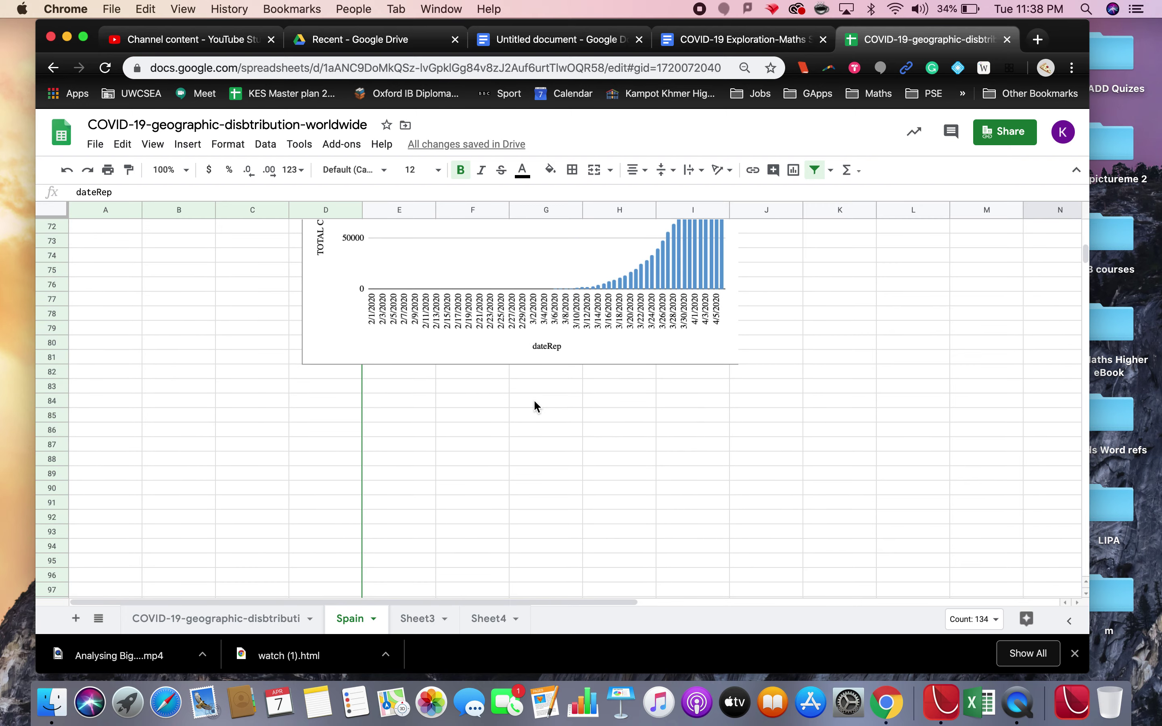
pyautogui.scroll(10, 535, 404)
pyautogui.hscroll(3, 535, 403)
pyautogui.hscroll(4, 535, 403)
pyautogui.scroll(13, 535, 402)
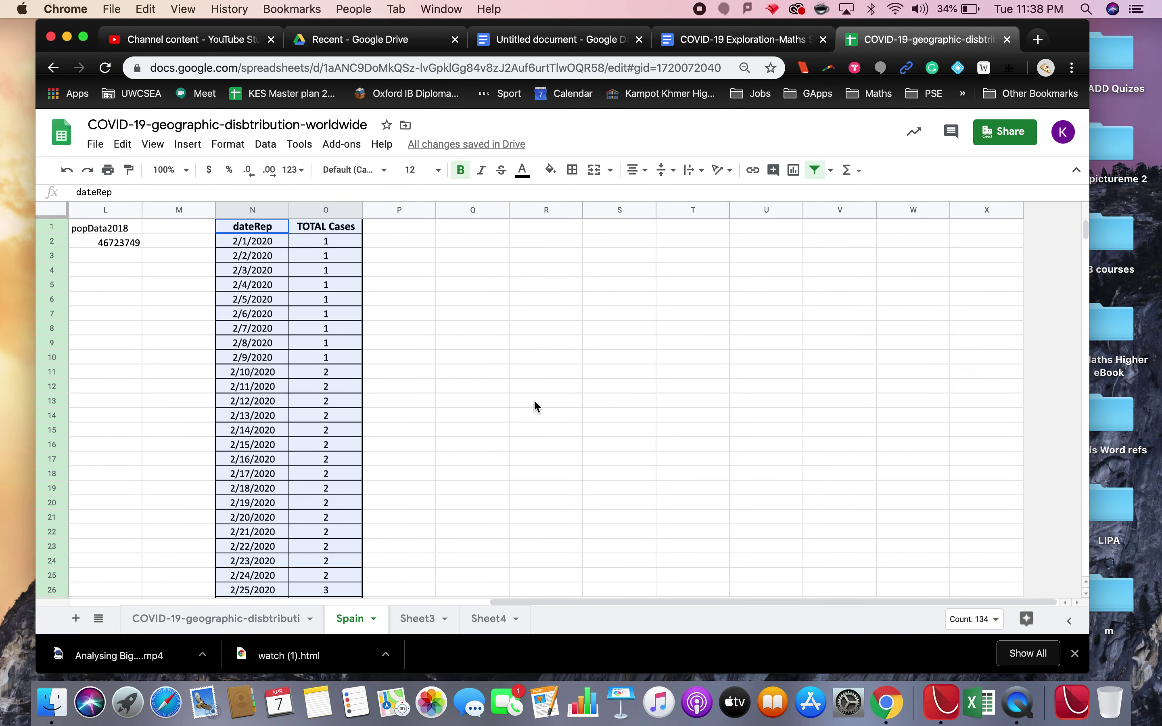
pyautogui.hscroll(-3, 534, 406)
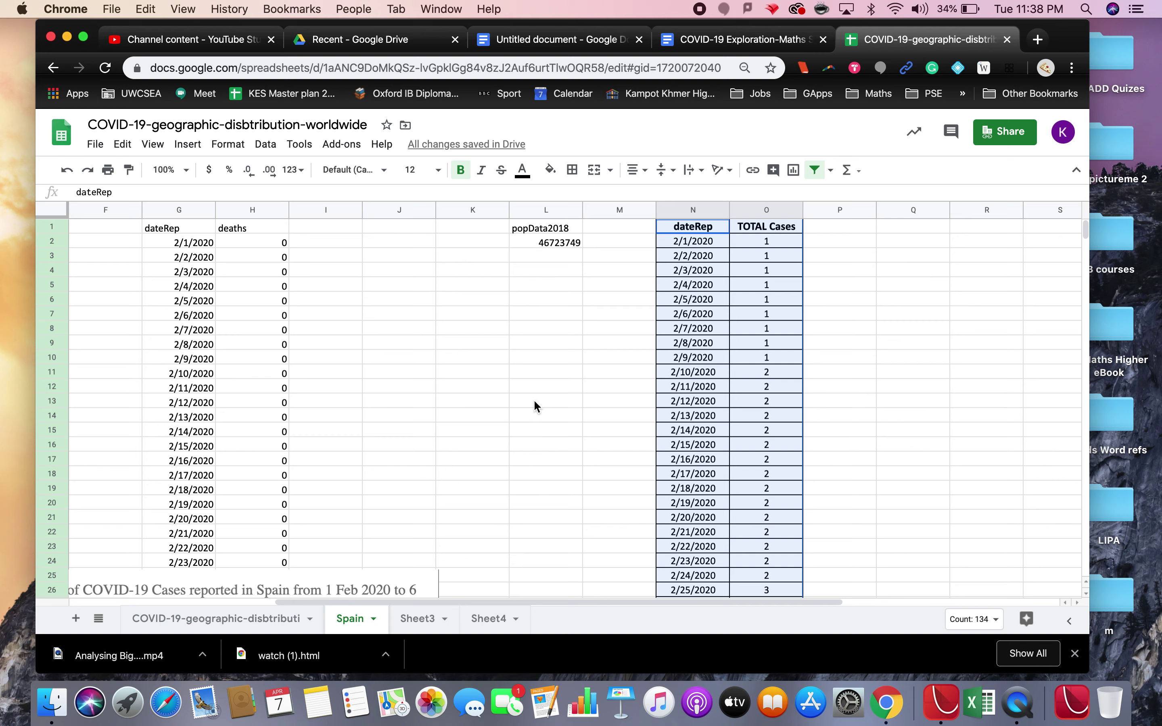